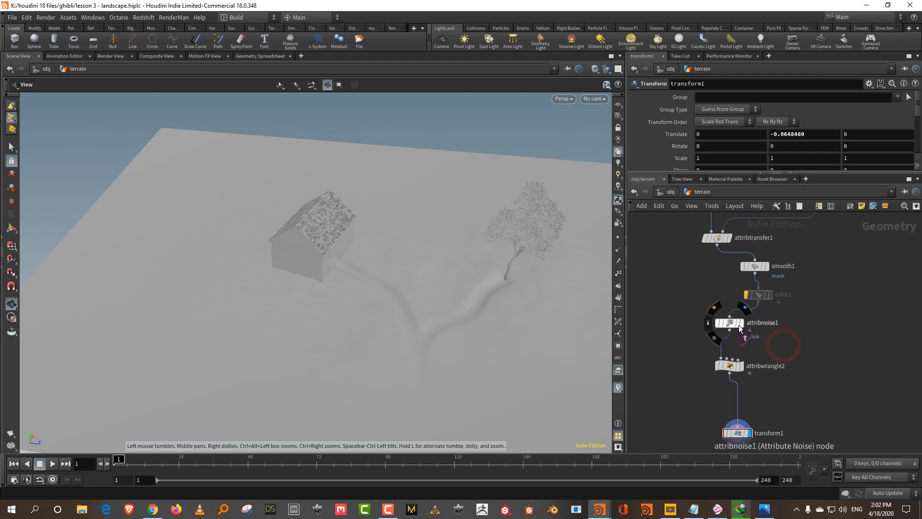
Branch the color1 node off smooth1 beside the main chain and display it to preview the terrain mask
left_click(738, 239)
left_click(735, 239)
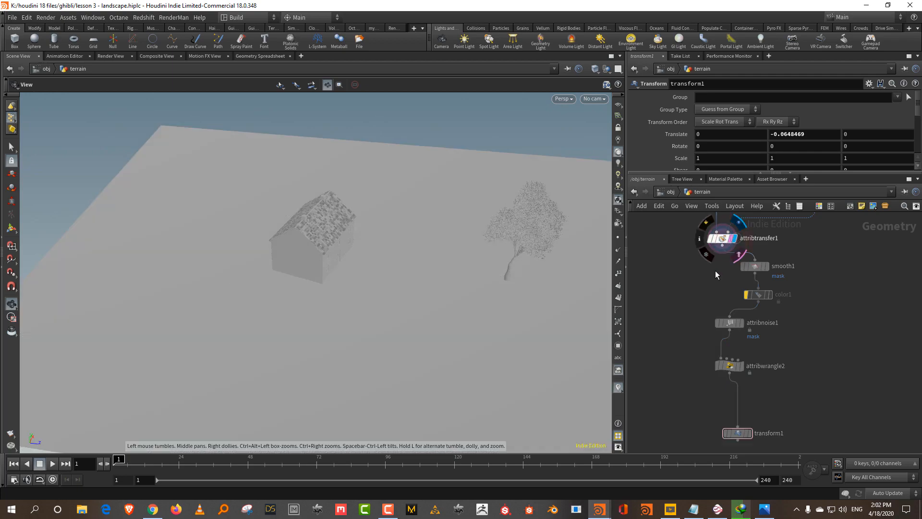
key("Tab")
left_click(822, 287)
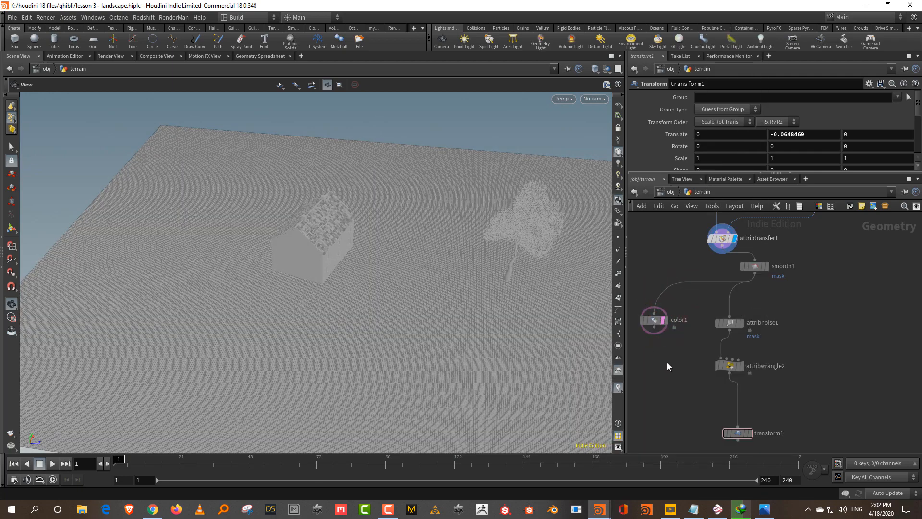
left_click(666, 320)
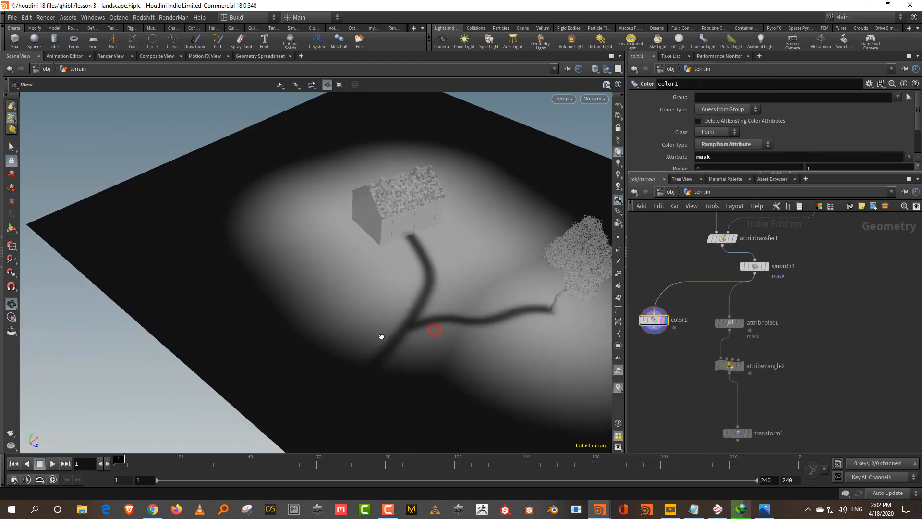
left_click_drag(504, 288, 521, 255)
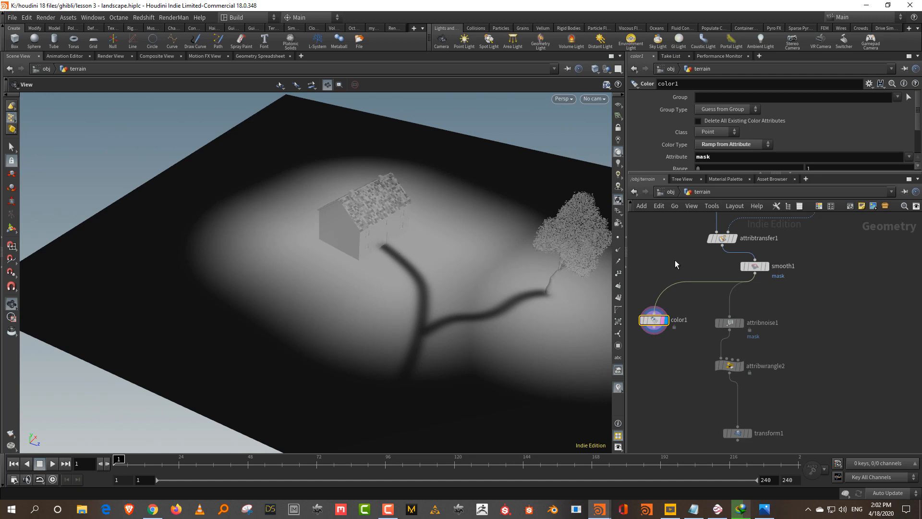
Add a Null node fed by the house geometry, place it beside the attribtransfer1 chain, and undo the accidental node connection
middle_click_drag(675, 261, 687, 443)
middle_click_drag(689, 241, 696, 399)
middle_click_drag(684, 317, 674, 454)
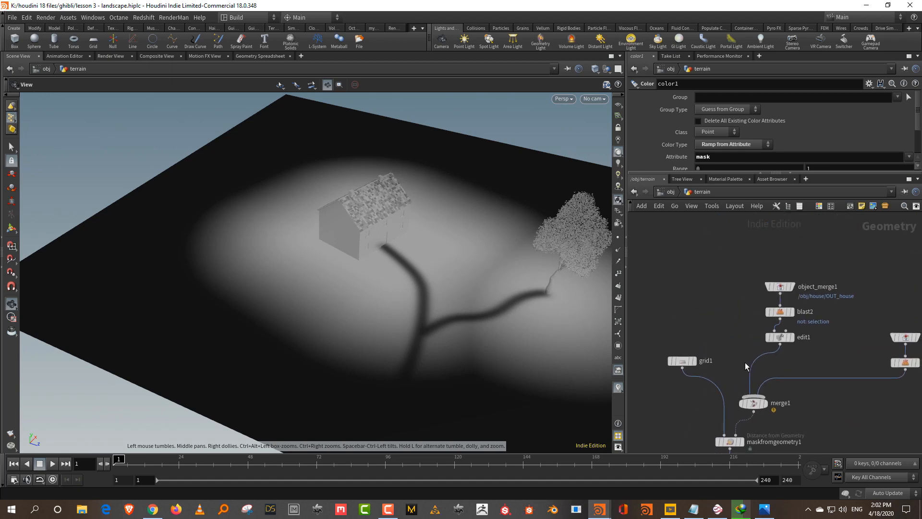
middle_click_drag(745, 363, 783, 300)
key("Tab")
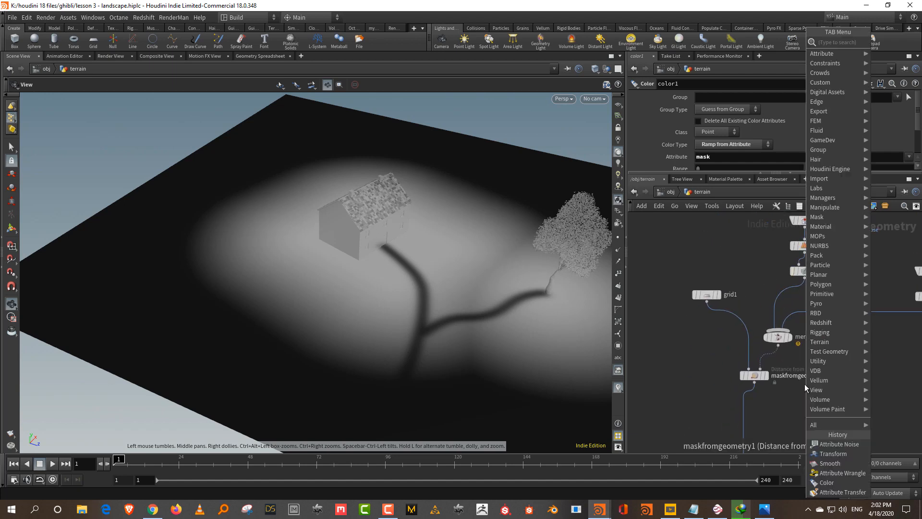
type("null")
key("Return")
left_click(661, 391)
left_click(805, 278)
key("ctrl+z")
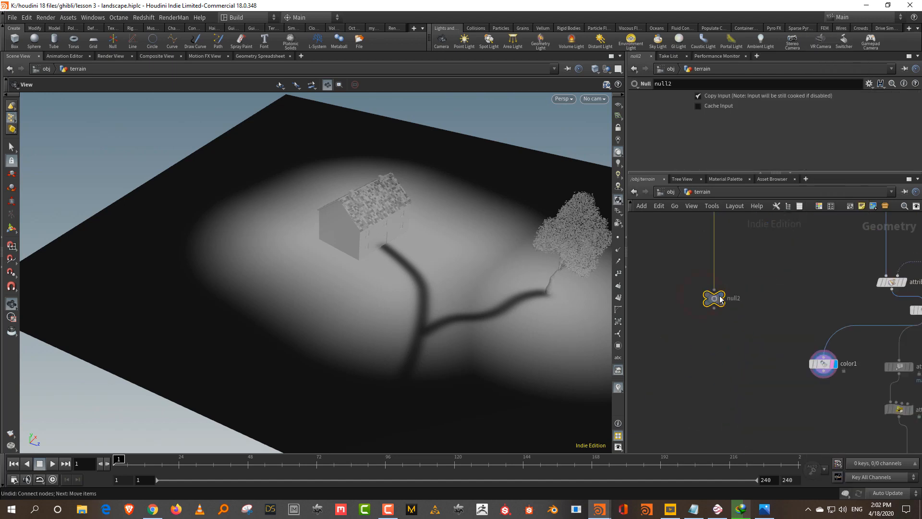
middle_click_drag(813, 312, 830, 391)
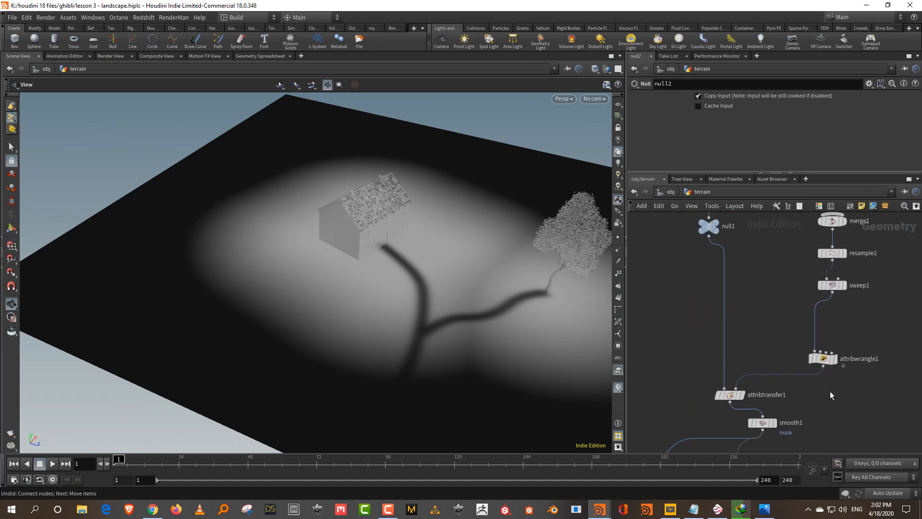
left_click(839, 354)
middle_click_drag(862, 345, 905, 335)
key("ctrl+c")
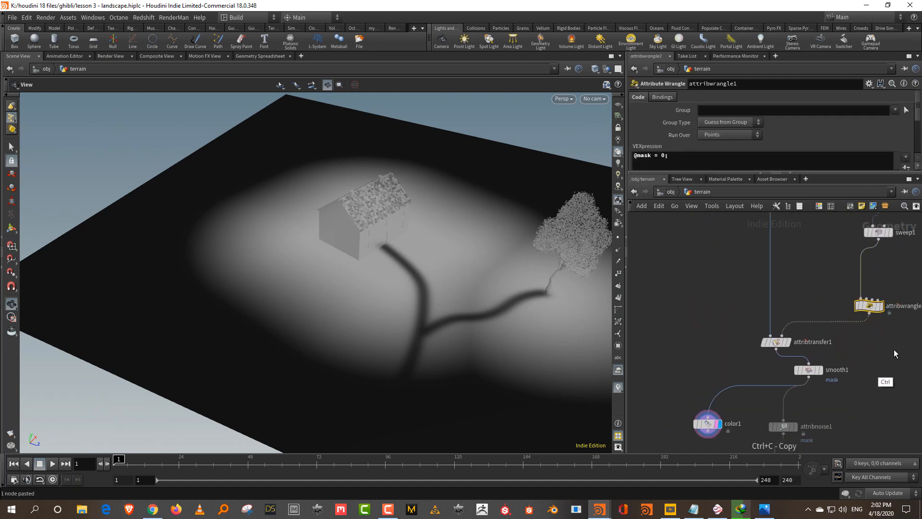
key("ctrl+v")
middle_click_drag(878, 378, 896, 361)
left_click_drag(907, 331, 667, 375)
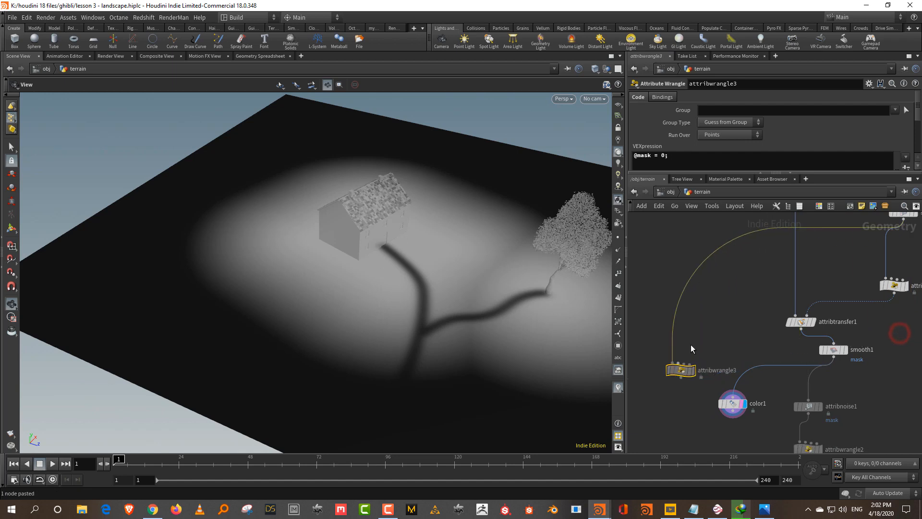
middle_click_drag(691, 344, 826, 267)
left_click_drag(805, 295, 751, 264)
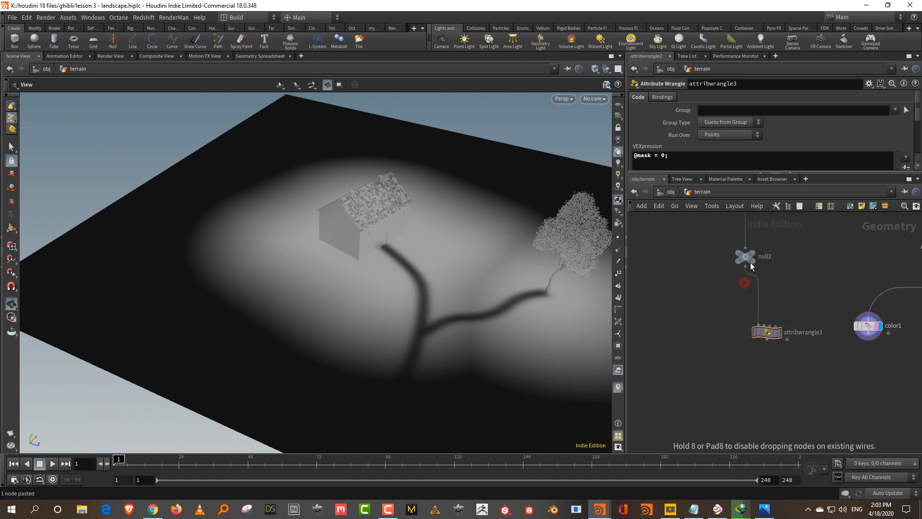
left_click_drag(770, 331, 766, 296)
Move color1 and attribtransfer1 to free up space, and add another Attribute Transfer node between attribwrangle3 and attribtransfer1
middle_click_drag(790, 270, 736, 268)
left_click_drag(820, 325, 782, 359)
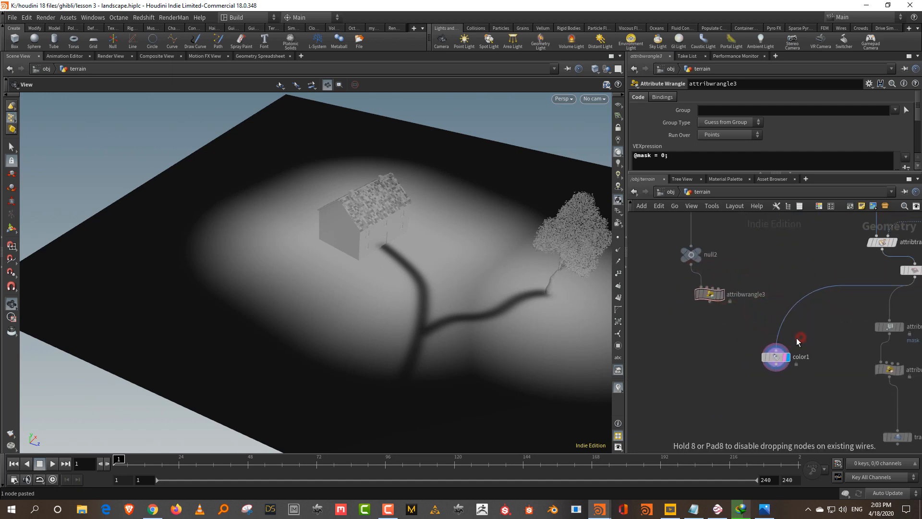
middle_click_drag(815, 329, 766, 330)
left_click_drag(865, 277, 839, 298)
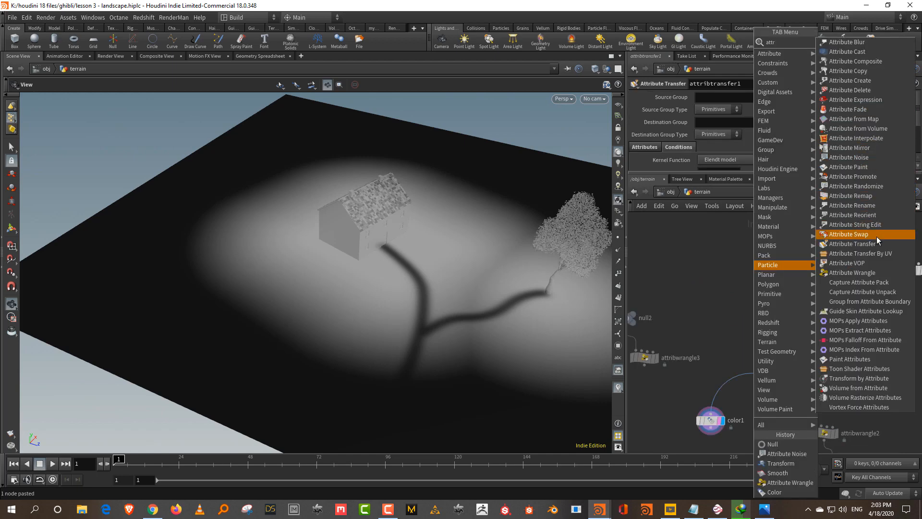
left_click(866, 248)
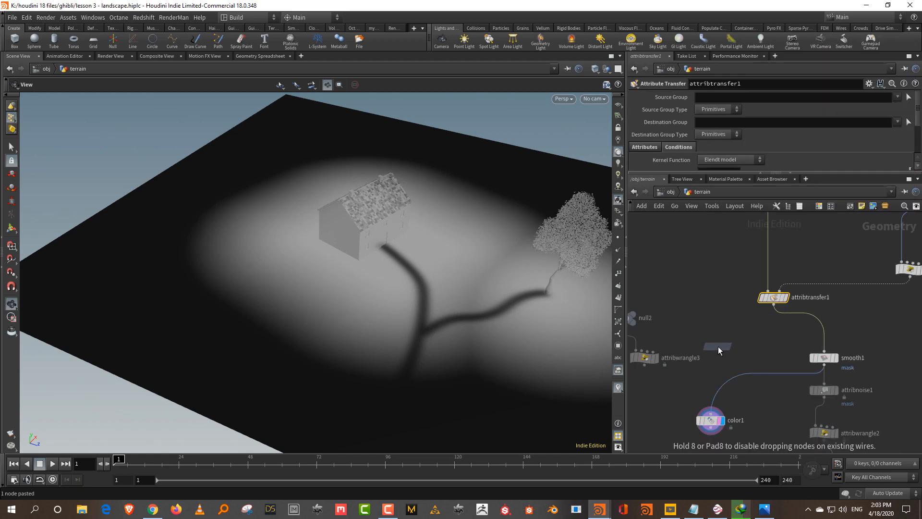
left_click(719, 343)
Move null2 and attribwrangle3 up, and wire attribwrangle3 and attribtransfer1 into the first and second inputs of attribtransfer2
middle_click_drag(725, 302, 807, 278)
left_click_drag(742, 271, 709, 343)
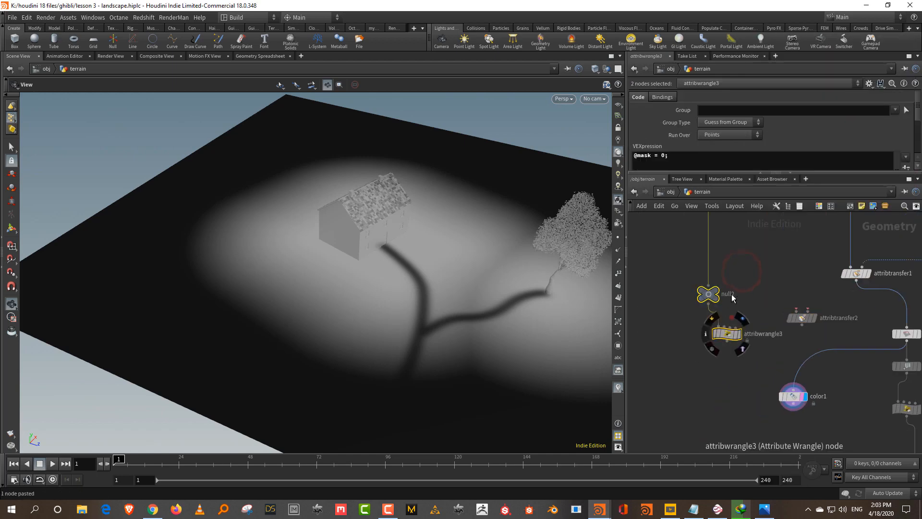
left_click_drag(709, 294, 707, 217)
left_click(725, 256)
left_click_drag(726, 263, 795, 310)
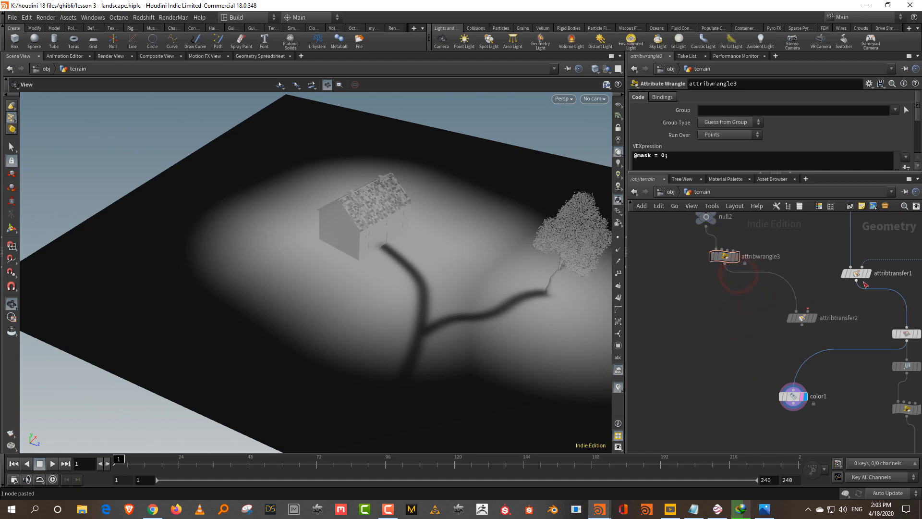
left_click_drag(857, 281, 809, 309)
Display attribtransfer2 and set its transferred point attribute to mask
left_click(816, 318)
left_click(709, 183)
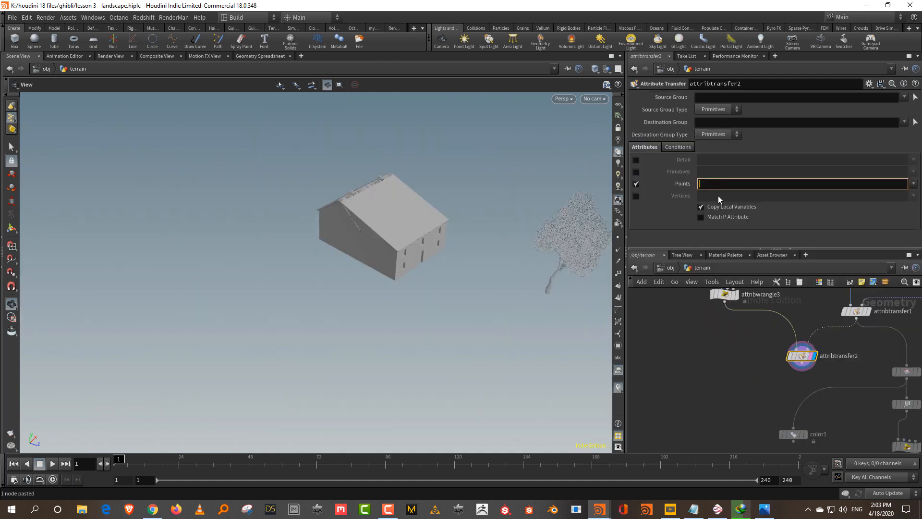
type("mask")
key("Return")
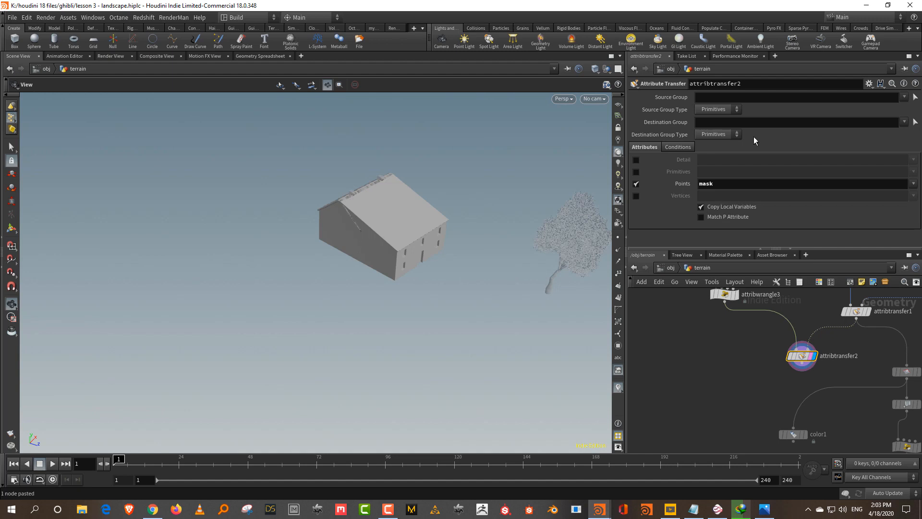
Duplicate smooth1, insert the copy between attribtransfer2 and color1, and display color1
key("ctrl+c")
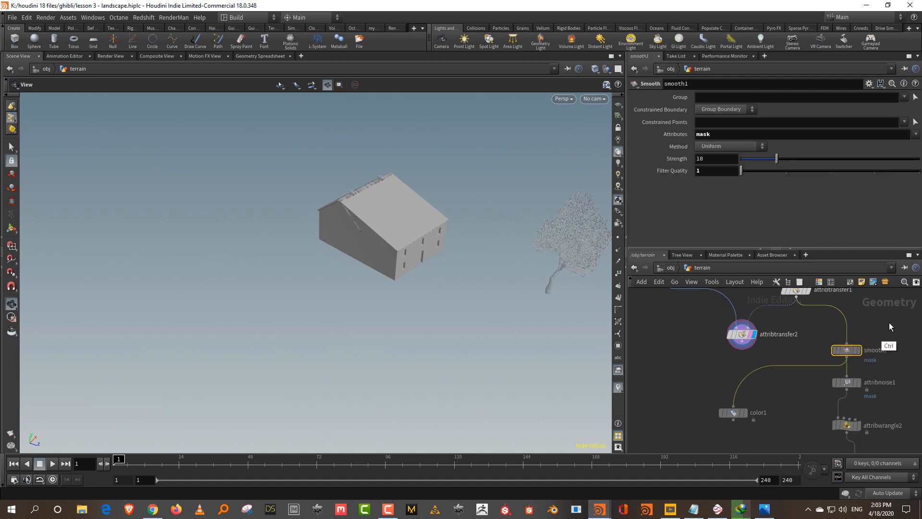
key("ctrl+v")
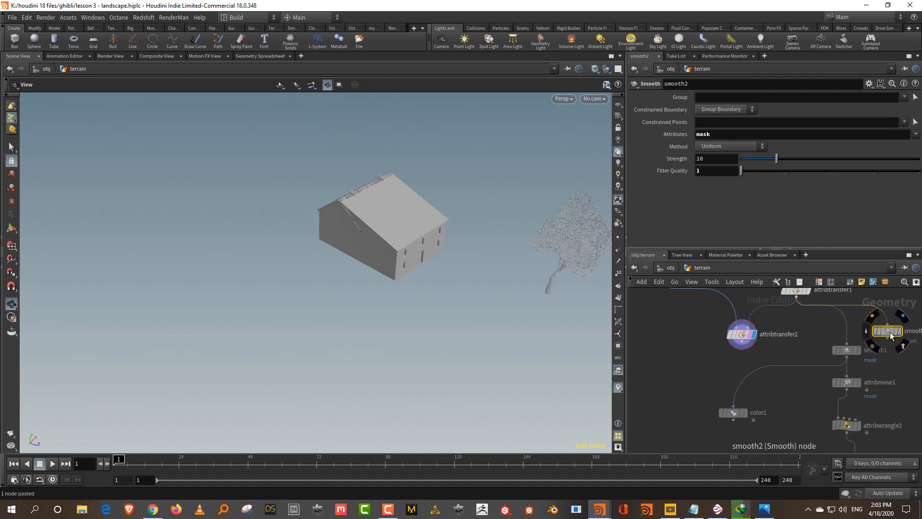
left_click(747, 349)
left_click_drag(743, 342, 734, 407)
left_click(754, 411)
left_click(731, 412)
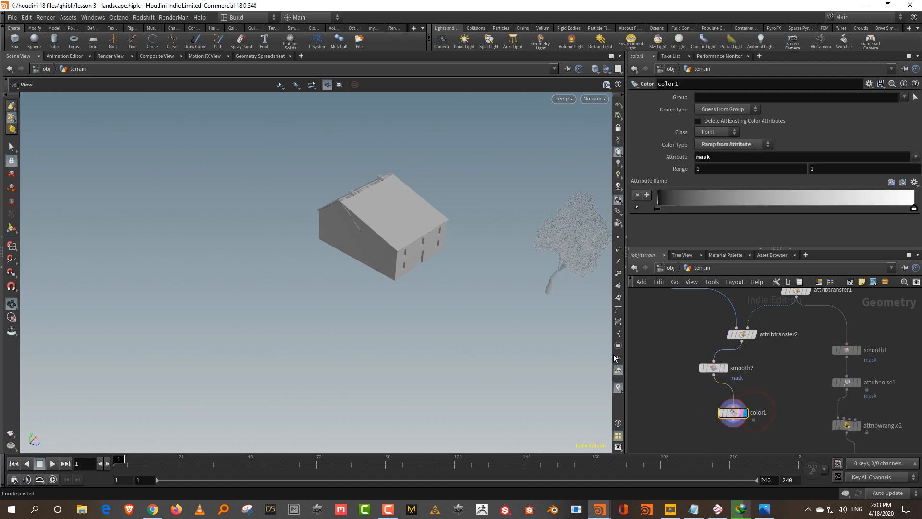
key("Return")
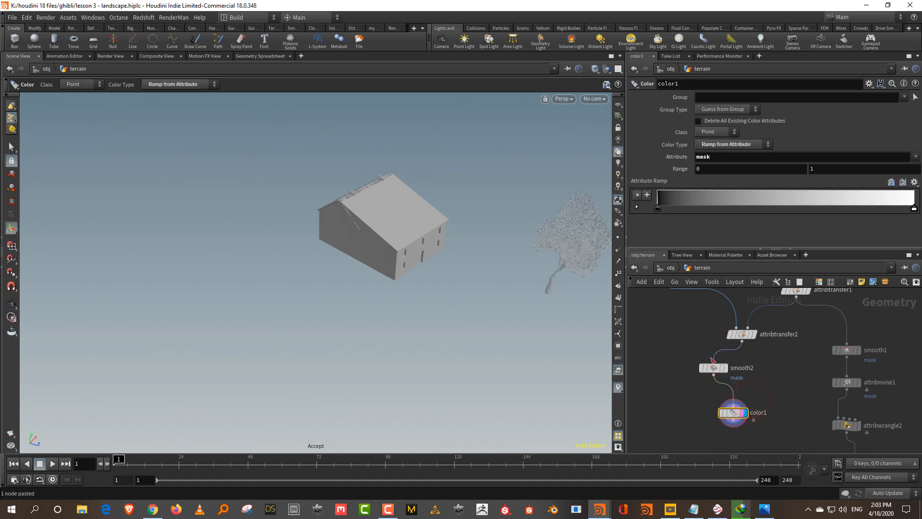
Set attribtransfer2's distance threshold to 0.61 and swap its two inputs
left_click(743, 334)
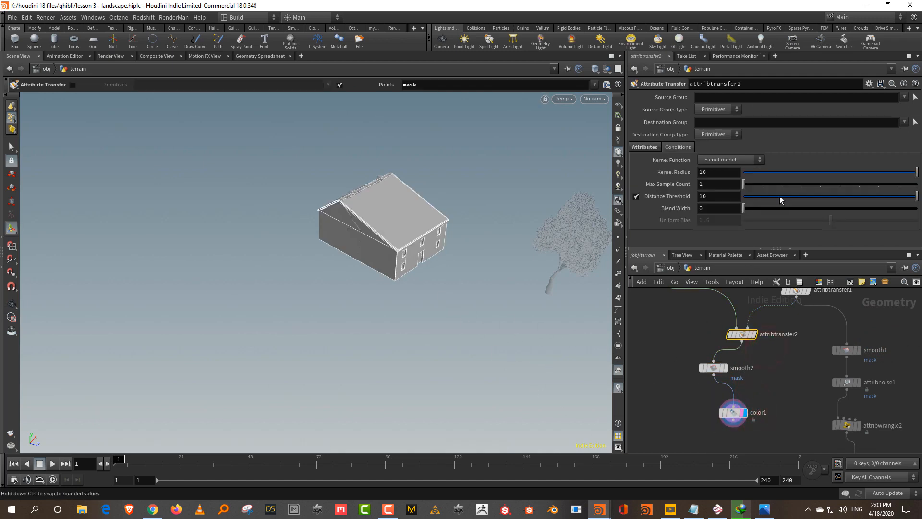
left_click_drag(780, 200, 754, 196)
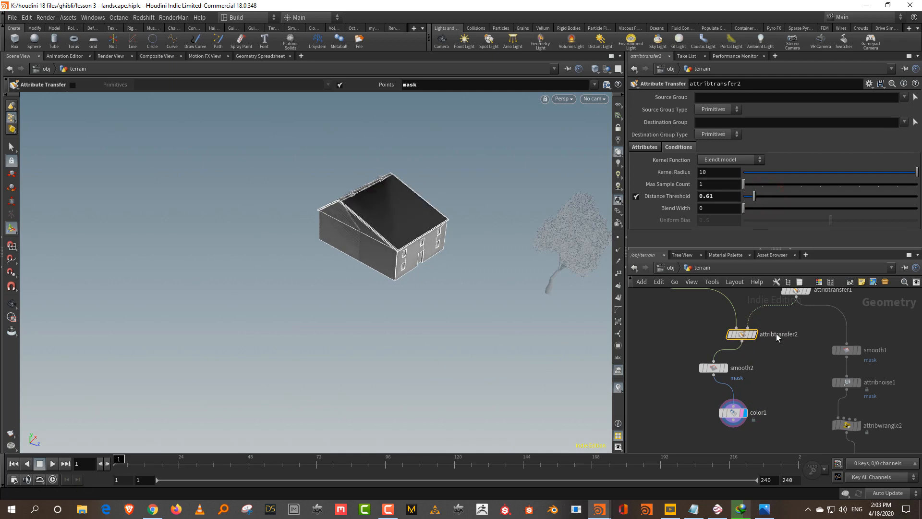
middle_click_drag(777, 334, 778, 394)
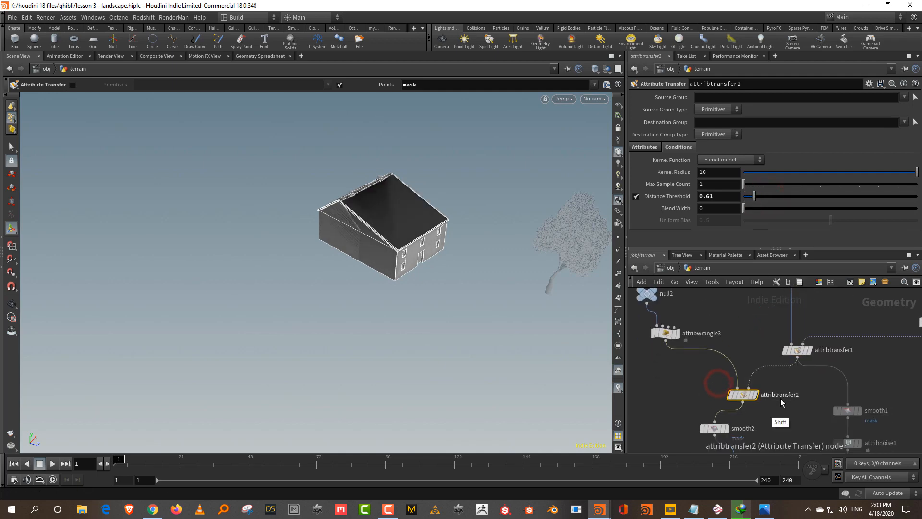
key("shift+r")
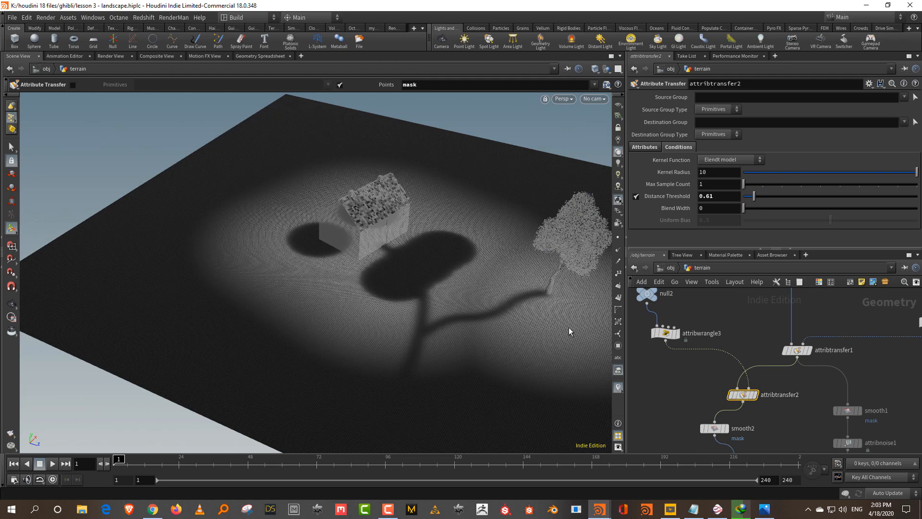
Enlarge the network view and move null2 and attribwrangle3 together farther away from attribtransfer2
left_click(727, 332)
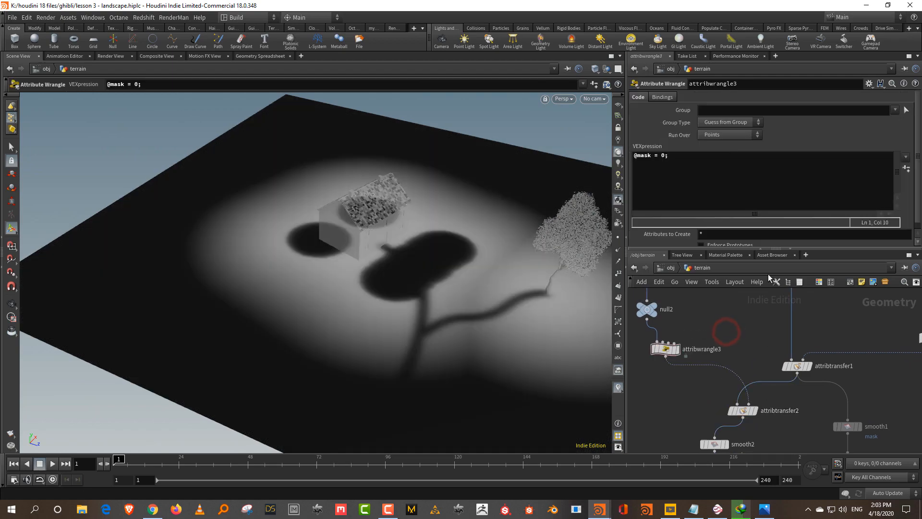
left_click(699, 336)
middle_click_drag(720, 297, 717, 338)
left_click_drag(744, 251, 743, 198)
left_click(736, 297)
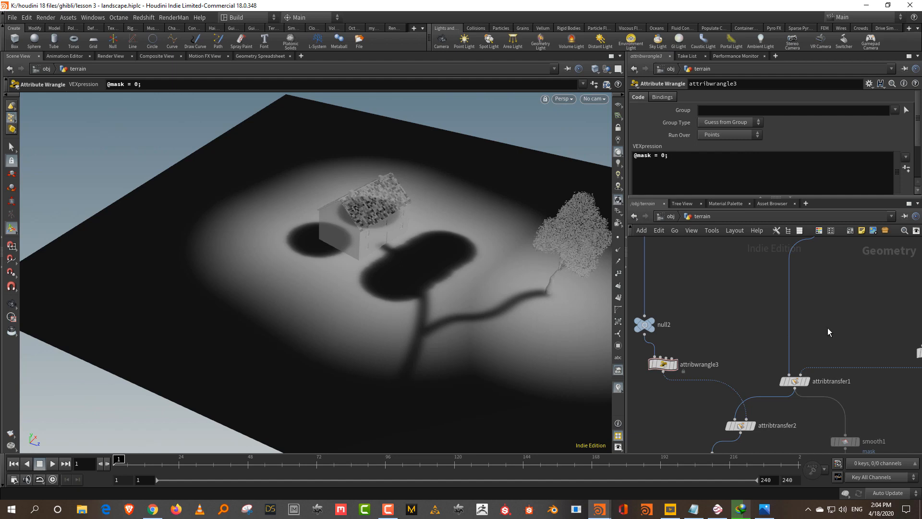
left_click_drag(660, 366, 652, 335, "shift")
left_click(728, 317)
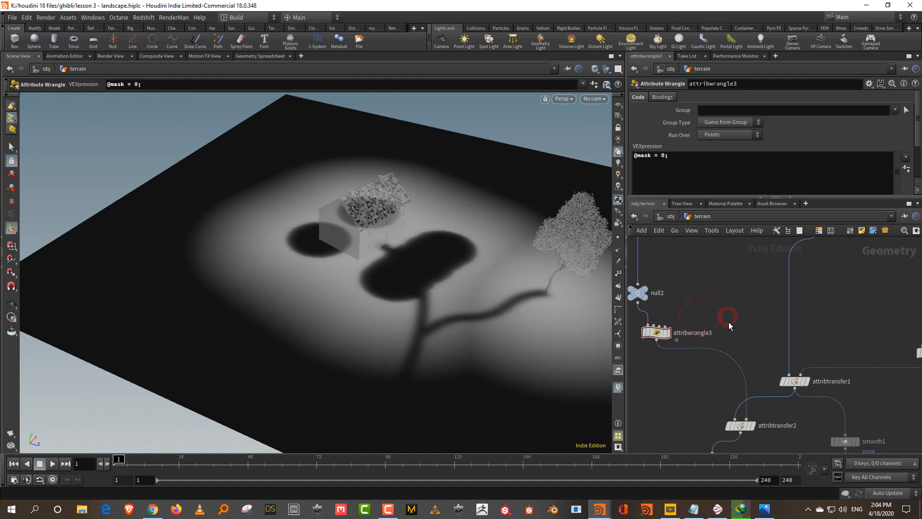
Insert a Points from Volume node between null2 and attribwrangle3 and display it
key("Tab")
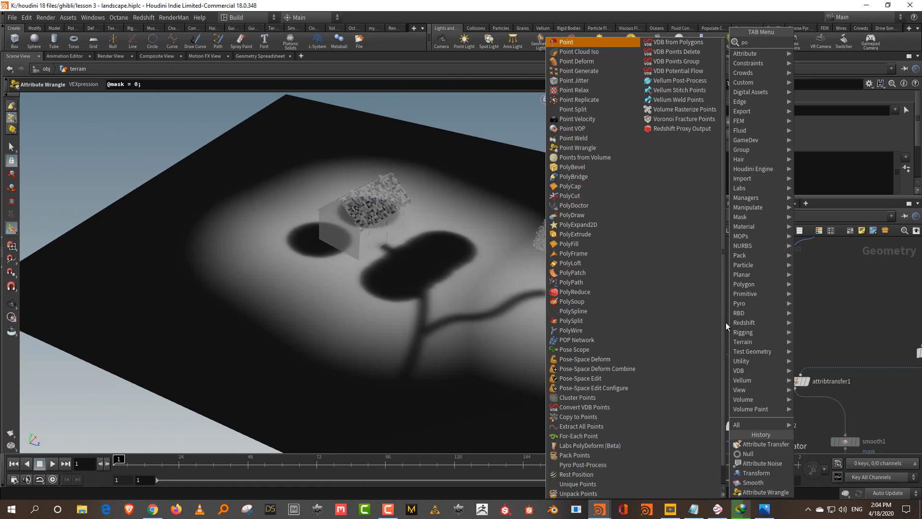
type("poi")
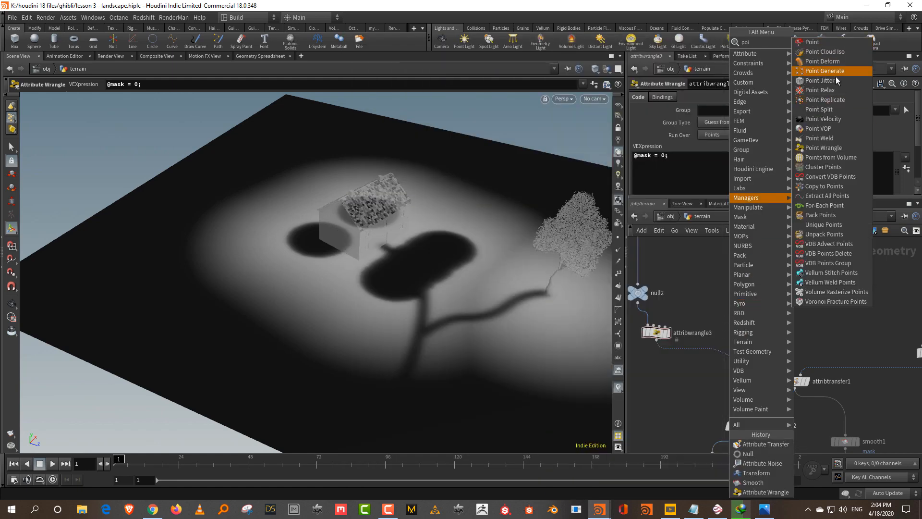
left_click(843, 159)
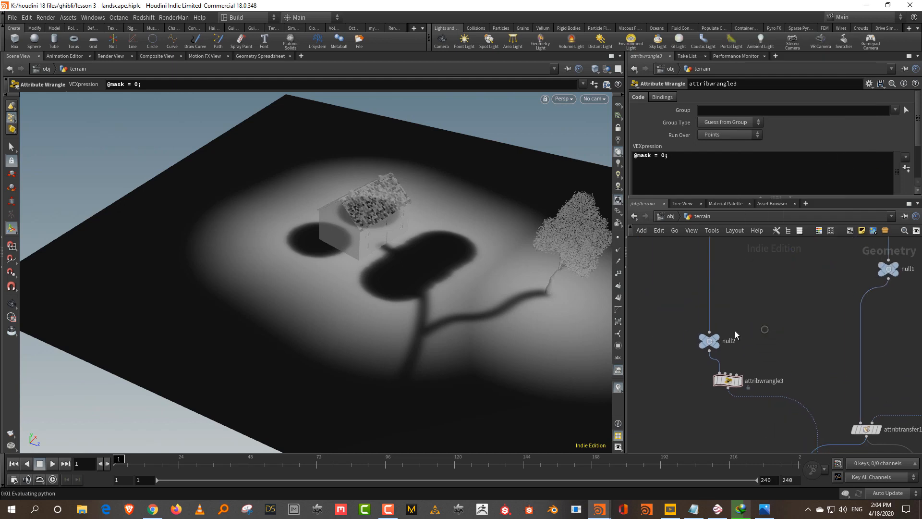
left_click(764, 329)
left_click_drag(761, 331, 716, 340)
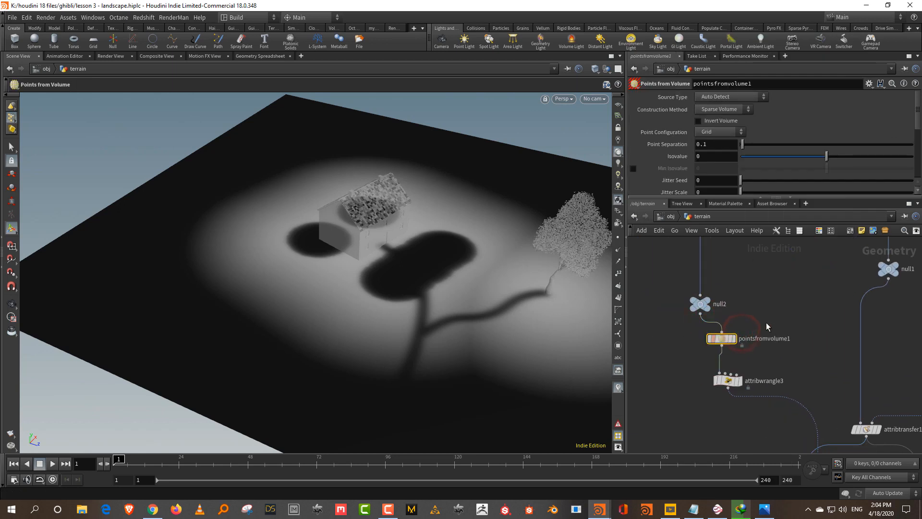
left_click(735, 338)
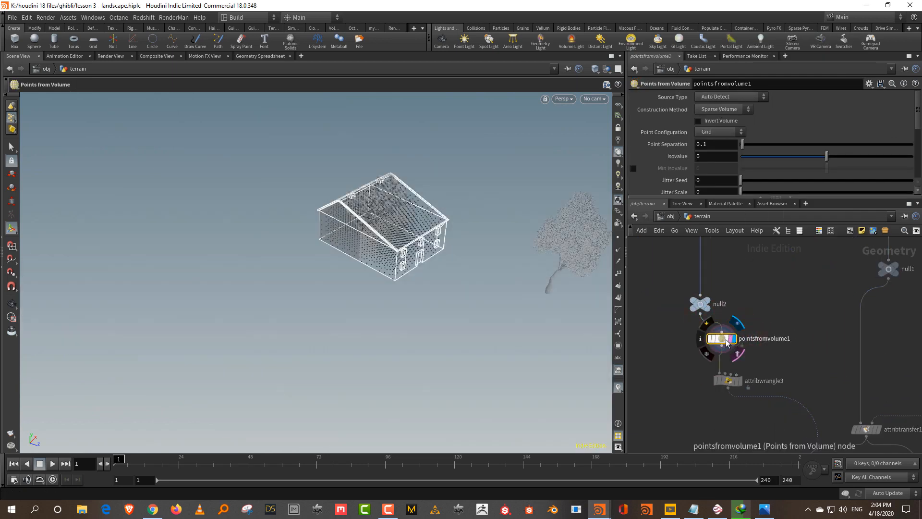
Adjust the point separation of the Points from Volume node and display attribwrangle3
mouse_move(722, 143)
middle_mouse_down()
mouse_move(740, 144)
mouse_move(731, 144)
middle_mouse_up()
middle_click_drag(776, 339, 769, 297)
left_click(732, 340)
middle_click_drag(812, 449, 800, 388)
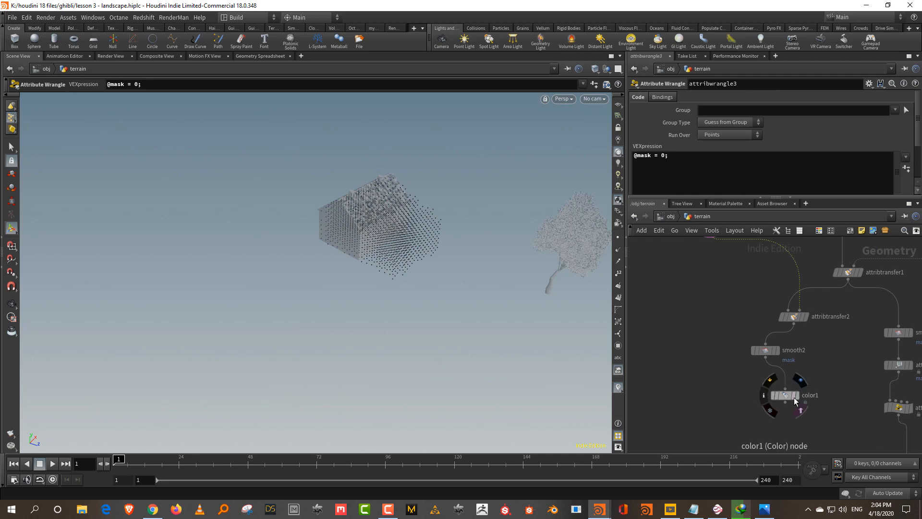
Display color1, then set attribtransfer2's distance threshold to 0.11 and its blend width to 0.2
left_click(795, 397)
left_click(800, 396)
left_click_drag(826, 378, 771, 417)
middle_click_drag(819, 363, 805, 423)
left_click_drag(744, 354, 798, 388)
scroll(778, 154, "down", 1)
mouse_move(754, 162)
left_mouse_down()
mouse_move(783, 168)
mouse_move(745, 166)
left_mouse_up()
left_click_drag(744, 173, 752, 180)
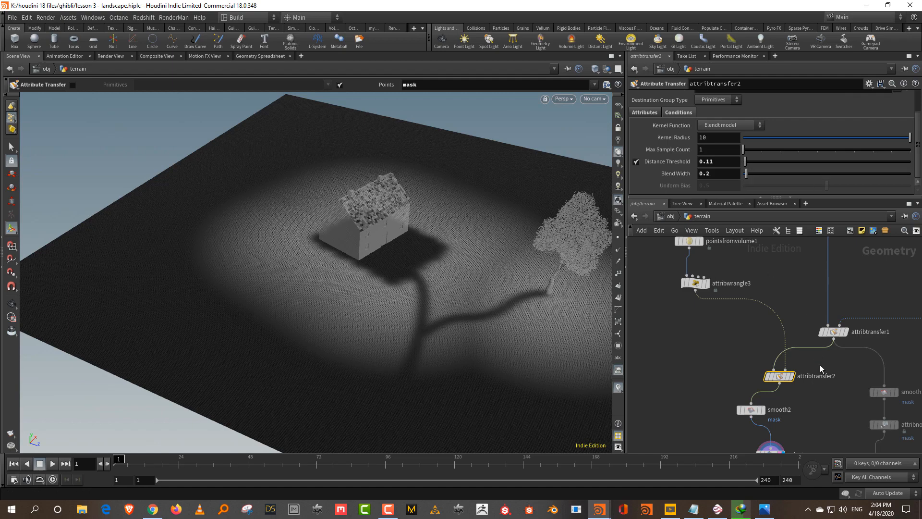
Replace color1 with an Attribute Wrangle connected after smooth2 and display it
middle_click_drag(810, 440, 775, 362)
left_click(759, 376)
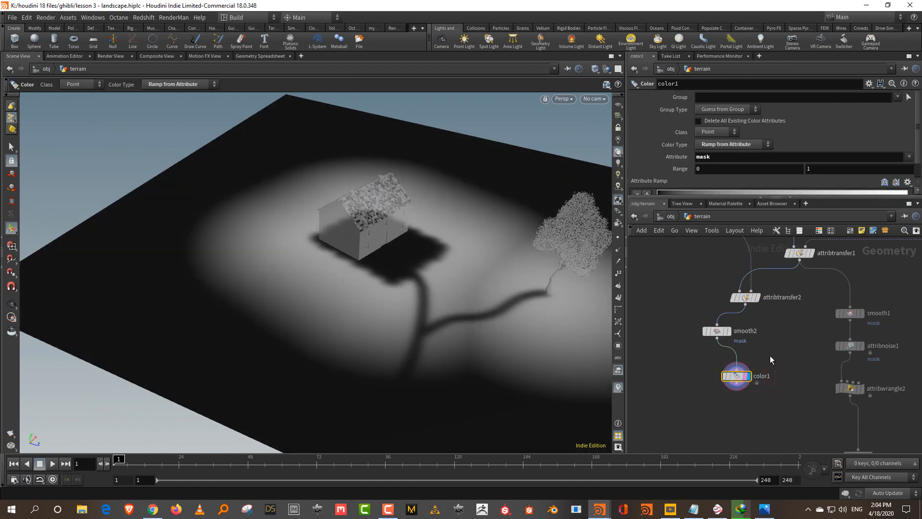
key("Delete")
key("Tab")
type("wr")
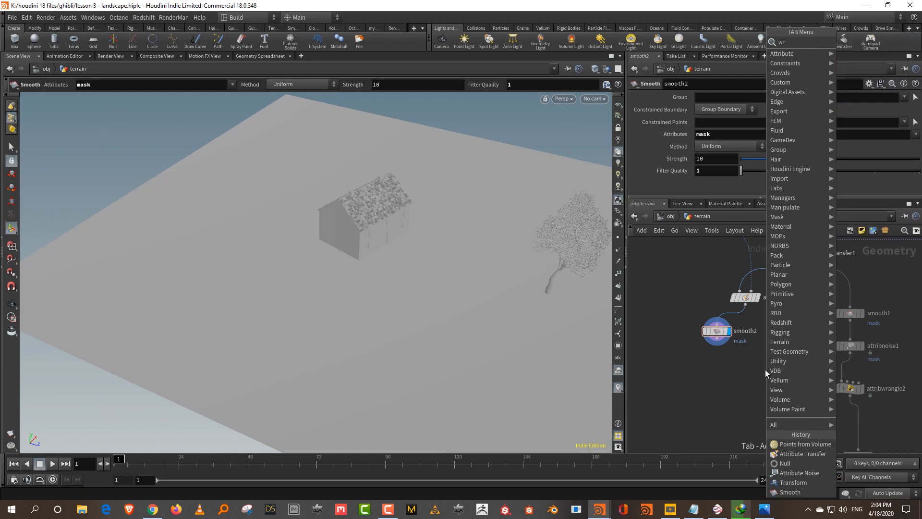
type("ang")
left_click(869, 42)
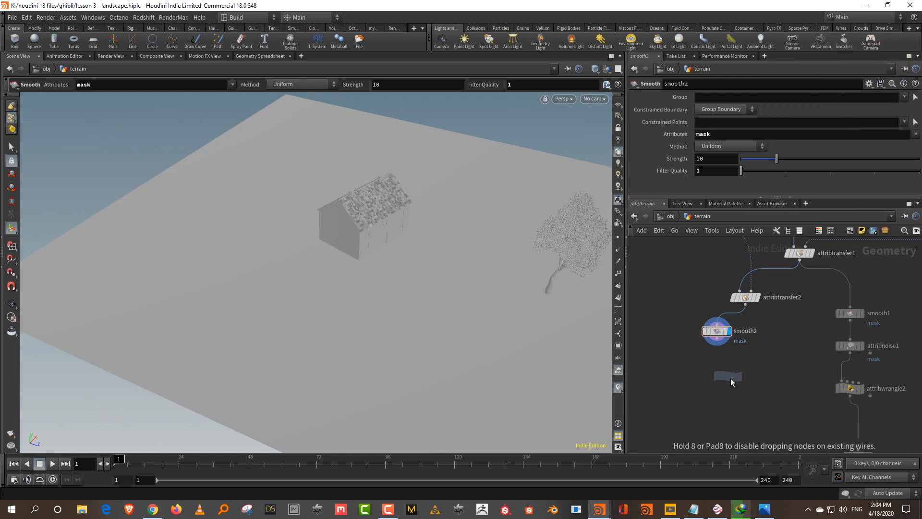
left_click(731, 390)
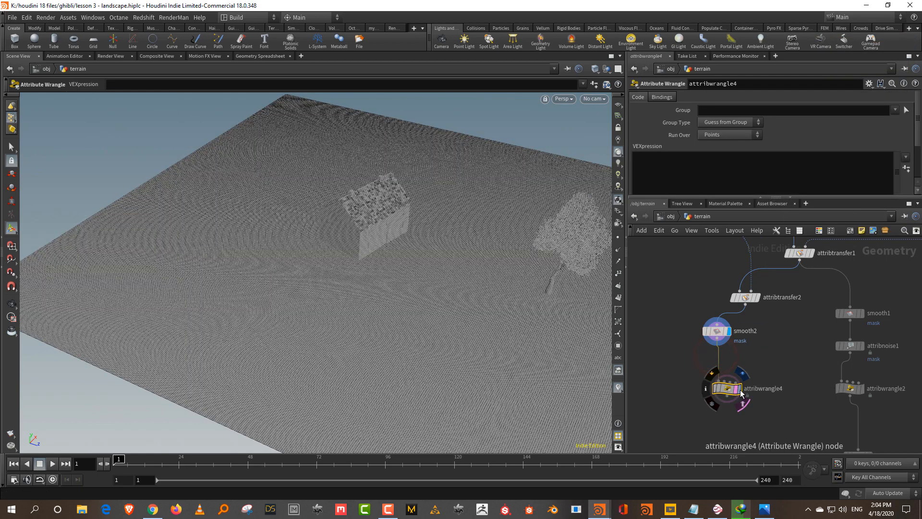
left_click(740, 390)
left_click(668, 167)
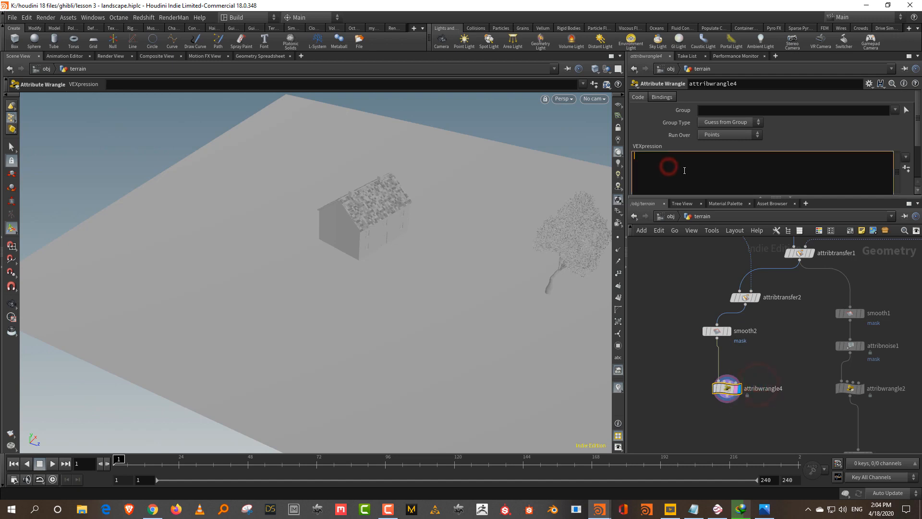
type("f@desn")
type("k;")
Add a Scatter node after attribwrangle4 and display it
left_click(716, 392)
key("Tab")
type("s")
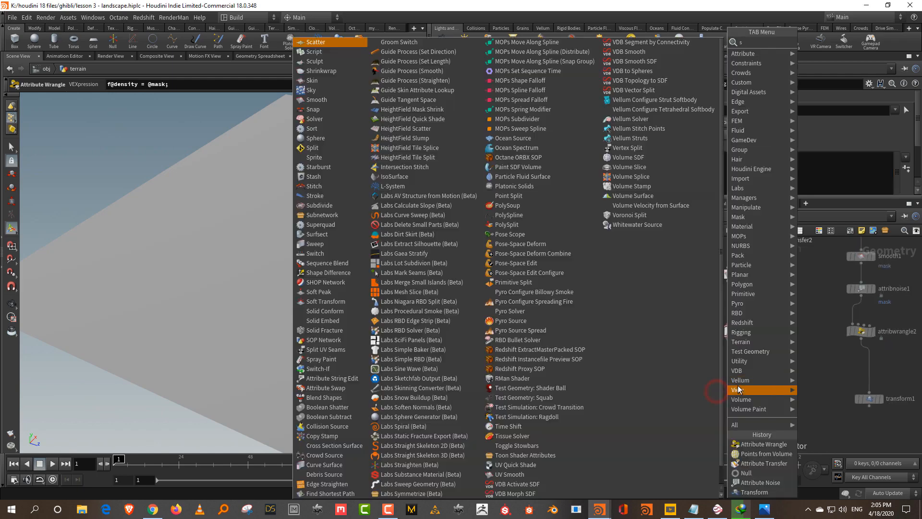
type("catter")
left_click(830, 43)
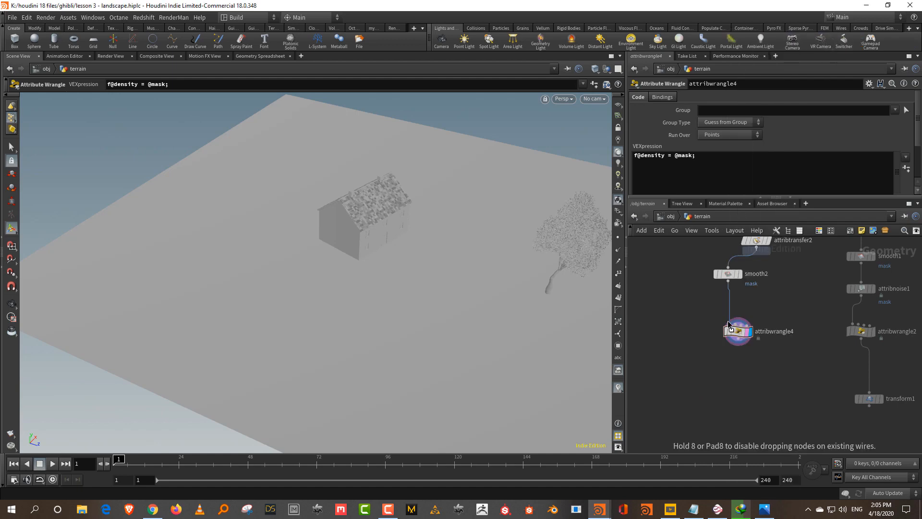
left_click(706, 394)
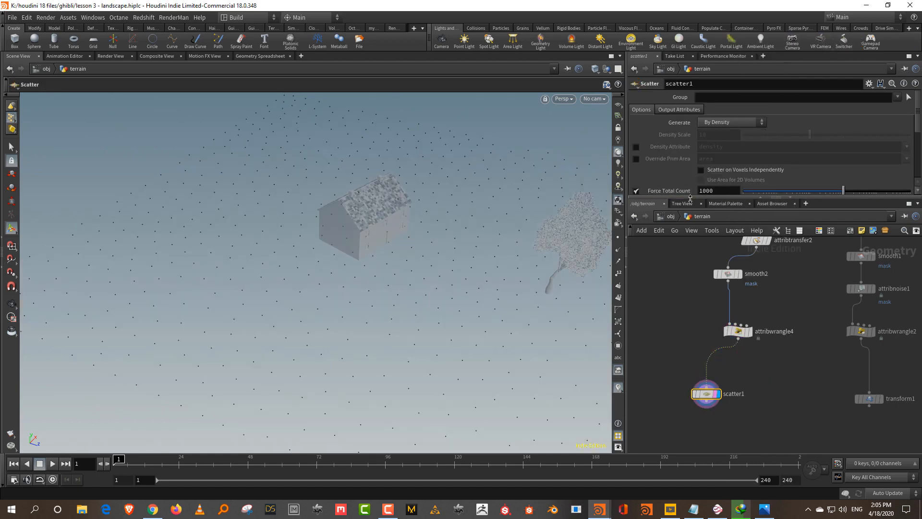
Enable the density attribute on scatter1 so points follow density, and inspect the scatter around the house
left_click_drag(694, 215, 694, 268)
left_click(636, 146)
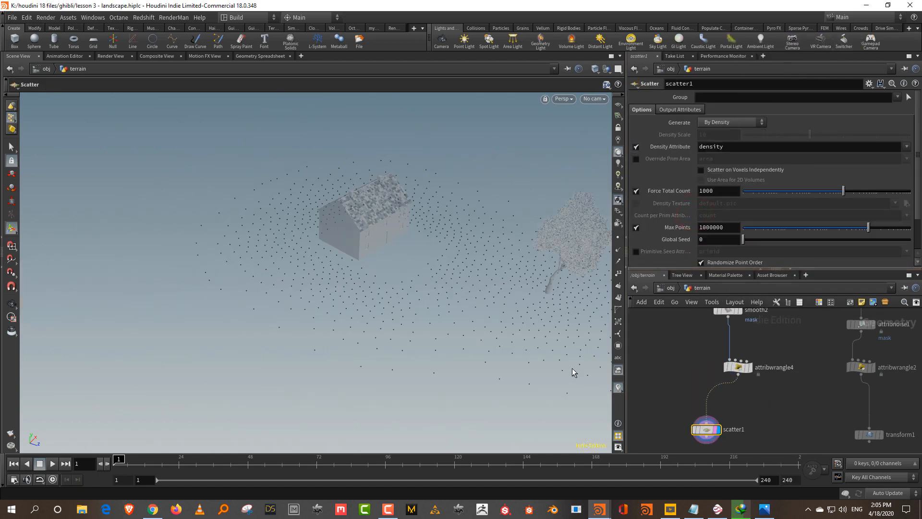
key("Escape")
left_click_drag(473, 282, 452, 270)
middle_click_drag(453, 269, 430, 261)
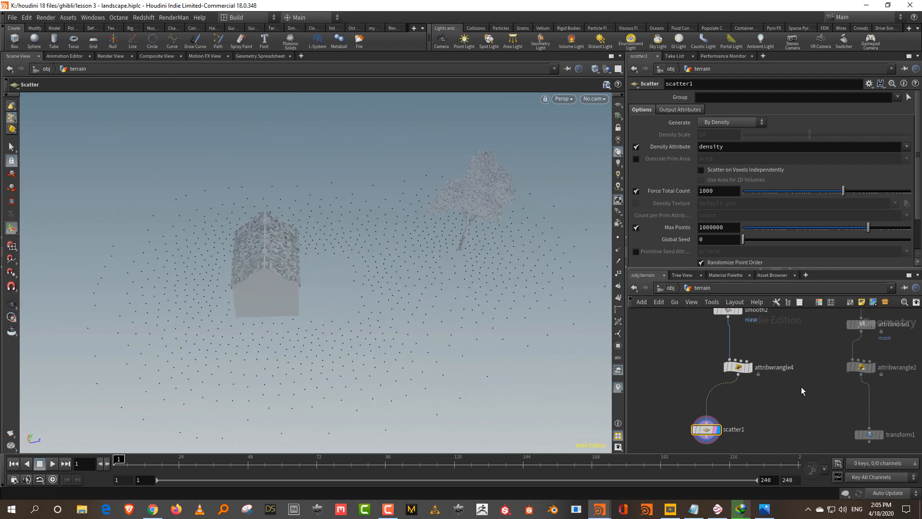
Enlarge the network view and move the chain from attribtransfer2 to scatter1 farther down to make room
left_click_drag(757, 267, 773, 168)
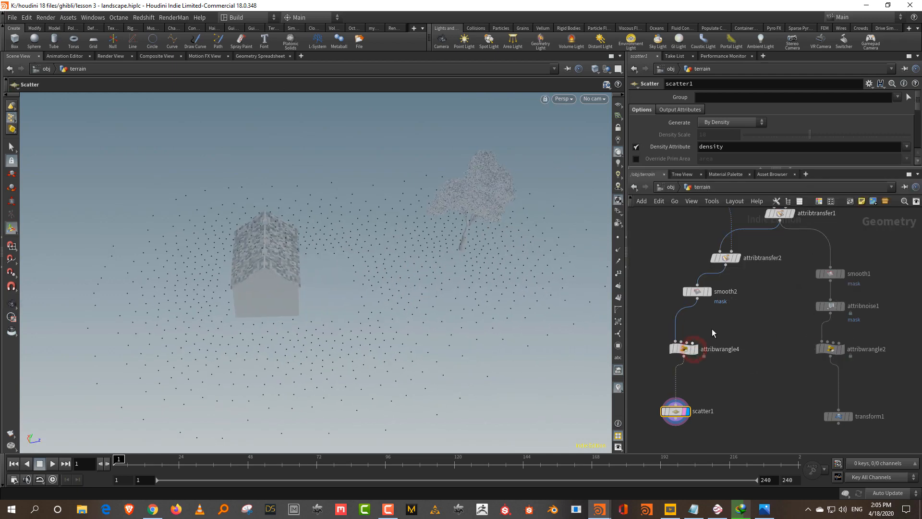
middle_click_drag(752, 317, 760, 305)
left_click_drag(661, 237, 745, 440)
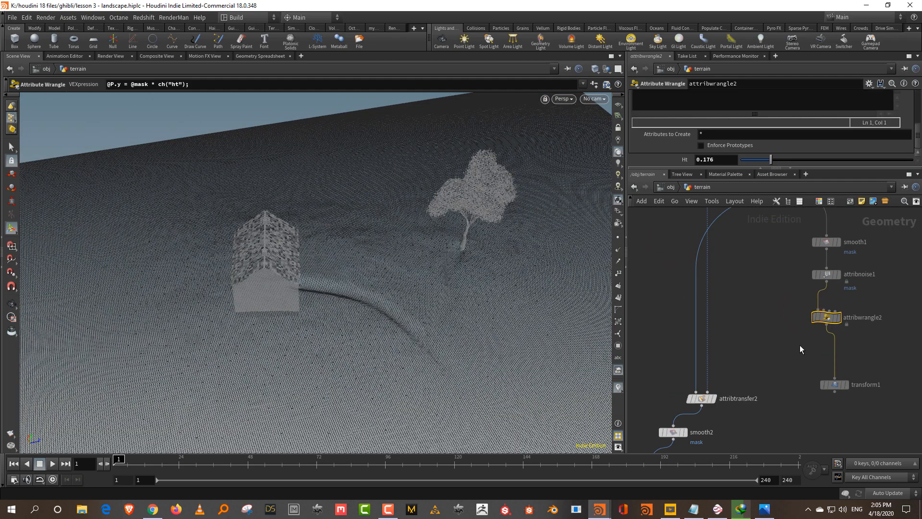
Rename the attribwrangle2 node that raises the terrain by mask as displace
left_click(803, 363)
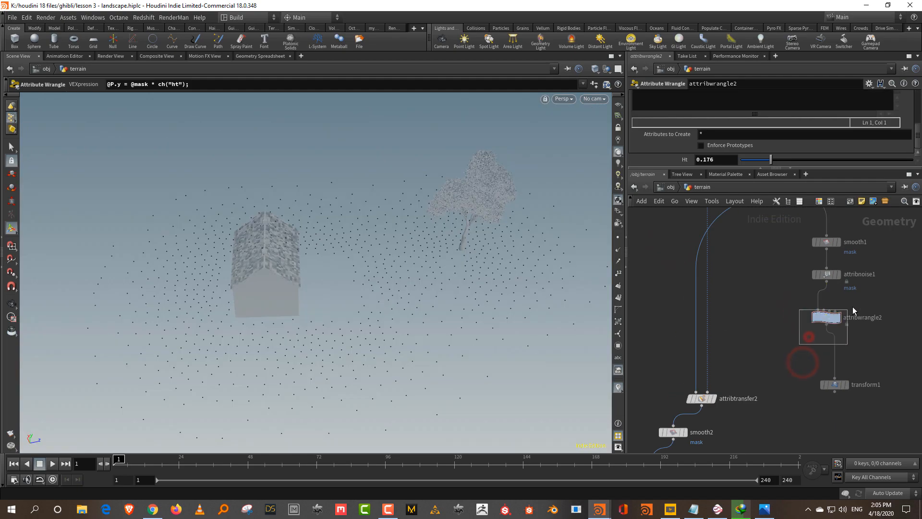
left_click_drag(852, 310, 829, 320)
double_click(870, 319)
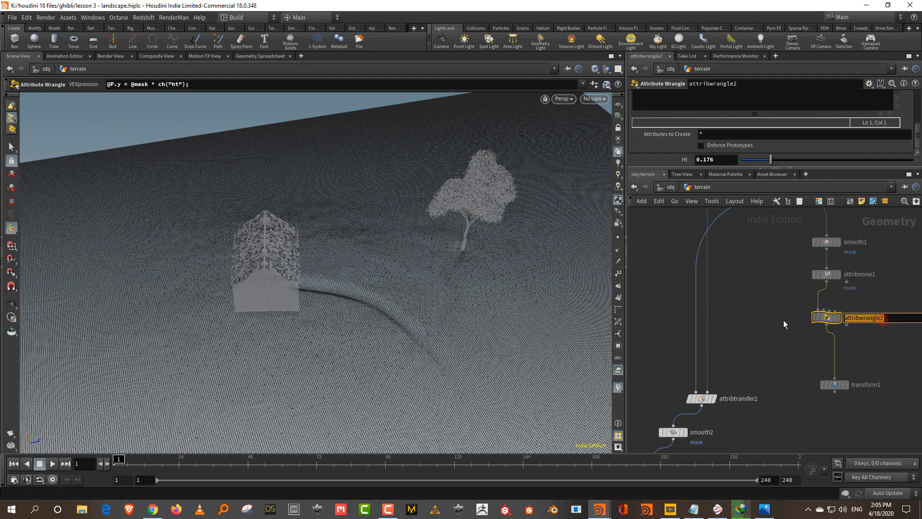
type("displace")
key("Return")
left_click(758, 322)
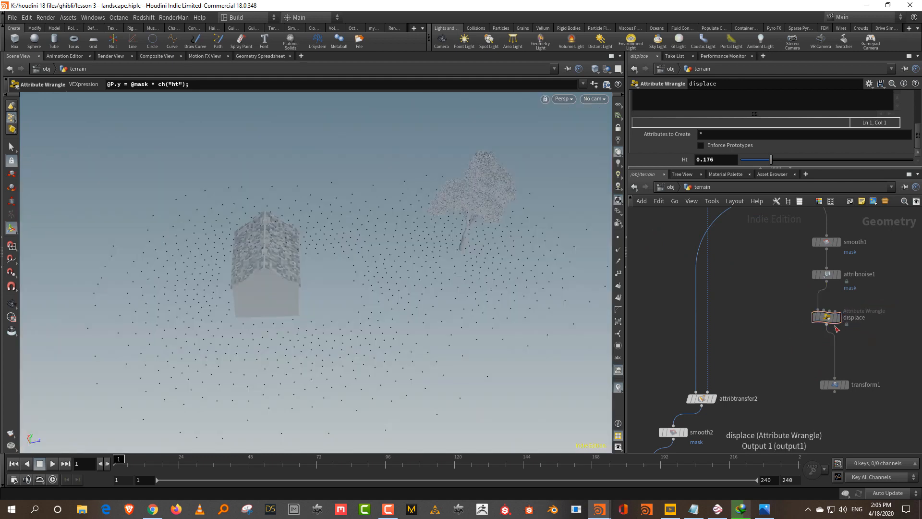
Wire the output of displace into attribtransfer2's first input and display smooth2
left_click(835, 326)
left_click(674, 374)
middle_click_drag(735, 387, 747, 299)
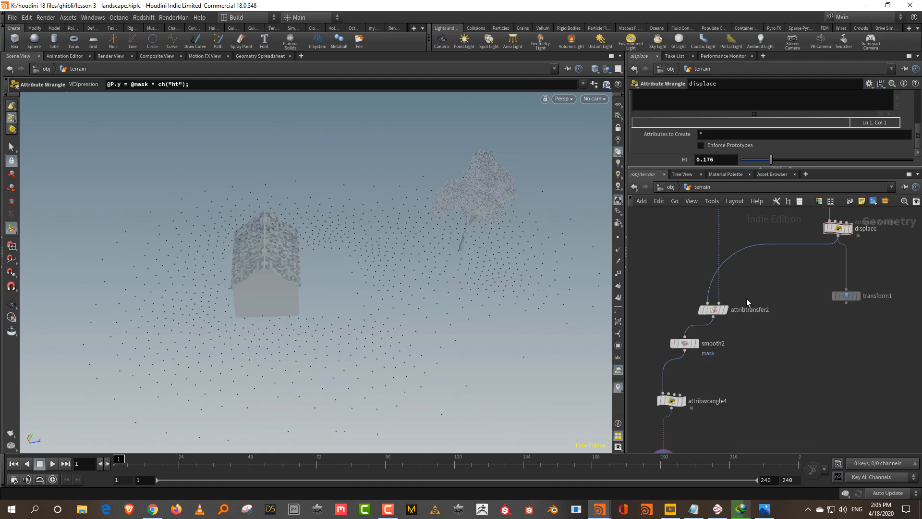
left_click(695, 344)
left_click(688, 346)
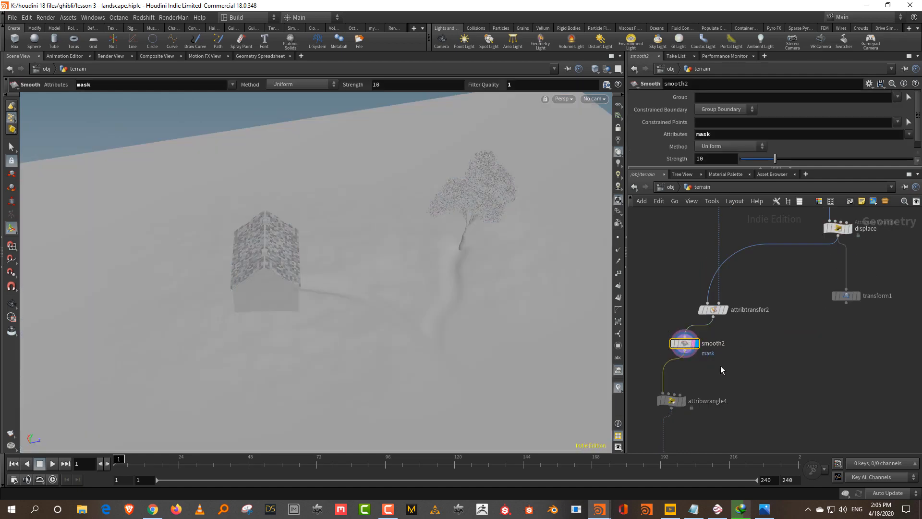
Display scatter1 and view its points on the displaced terrain
middle_click_drag(720, 366, 740, 275)
left_click_drag(714, 310, 719, 309)
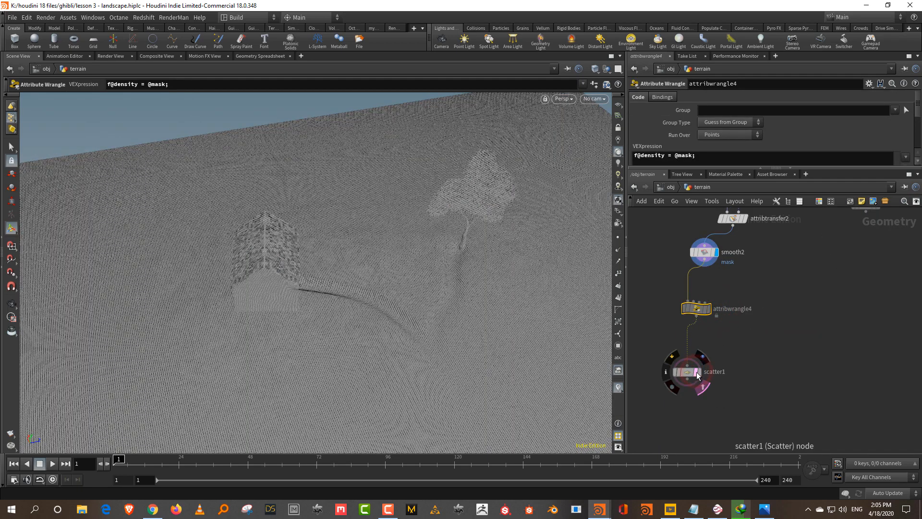
left_click(697, 372)
left_click(690, 371)
left_click_drag(500, 330, 533, 276)
Feed attribtransfer2's first input from transform1 and lay out the node network neatly
middle_click_drag(806, 297, 785, 390)
key("l")
left_click_drag(512, 320, 539, 327)
left_click_drag(805, 353, 749, 382)
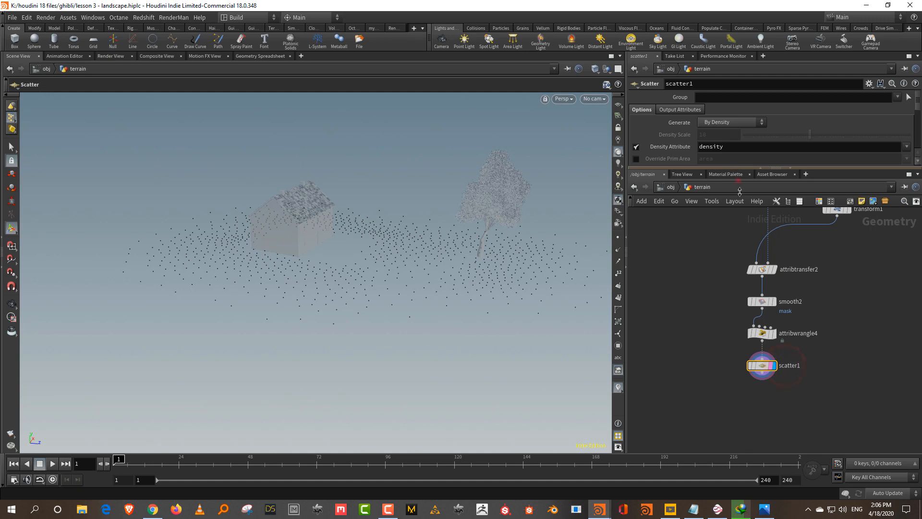
Set scatter1's Scale Radii By to 0.366, raise its Force Total Count beyond 24580, and bypass smooth2
left_click_drag(740, 192, 740, 318)
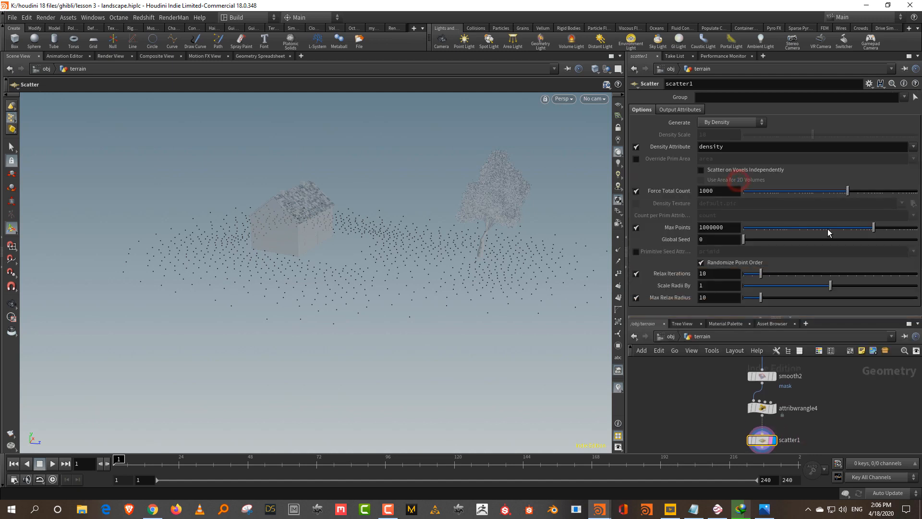
left_click(763, 285)
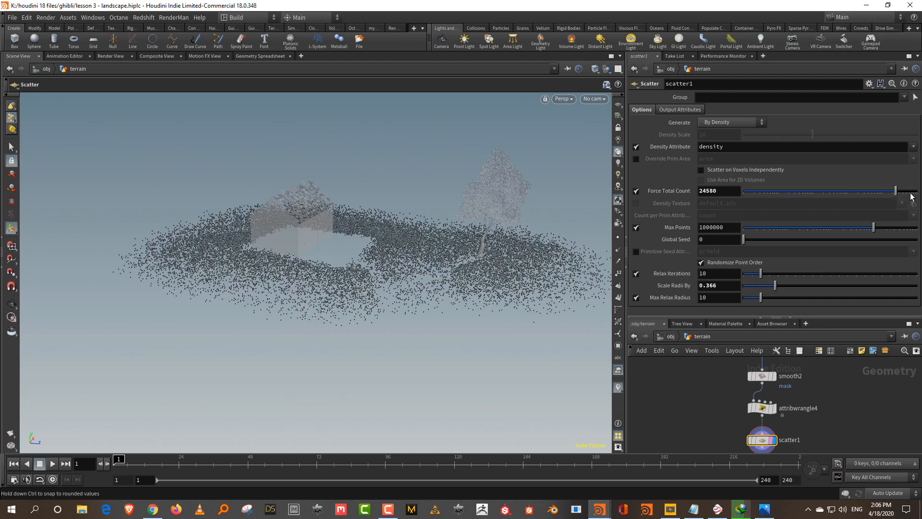
left_click_drag(467, 358, 408, 390, "alt")
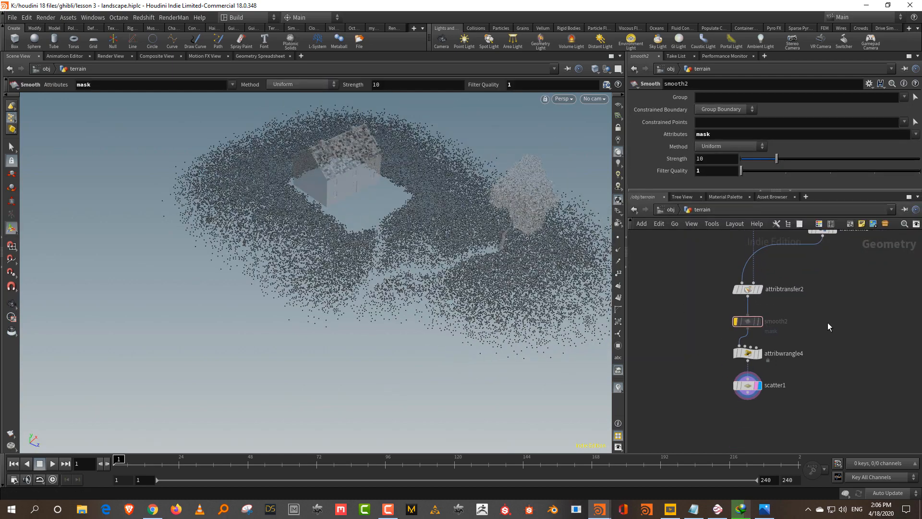
Add a Line node beside the scatter chain and display it
key("Tab")
type("line")
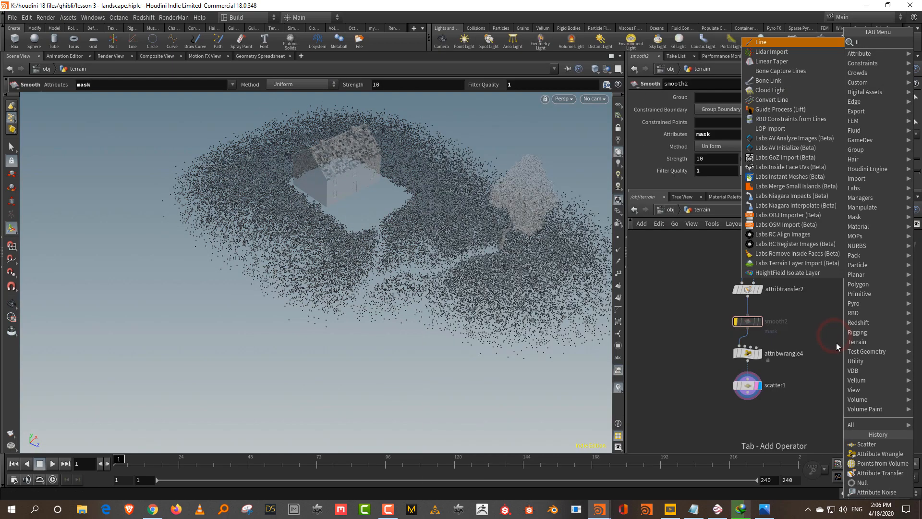
left_click(775, 42)
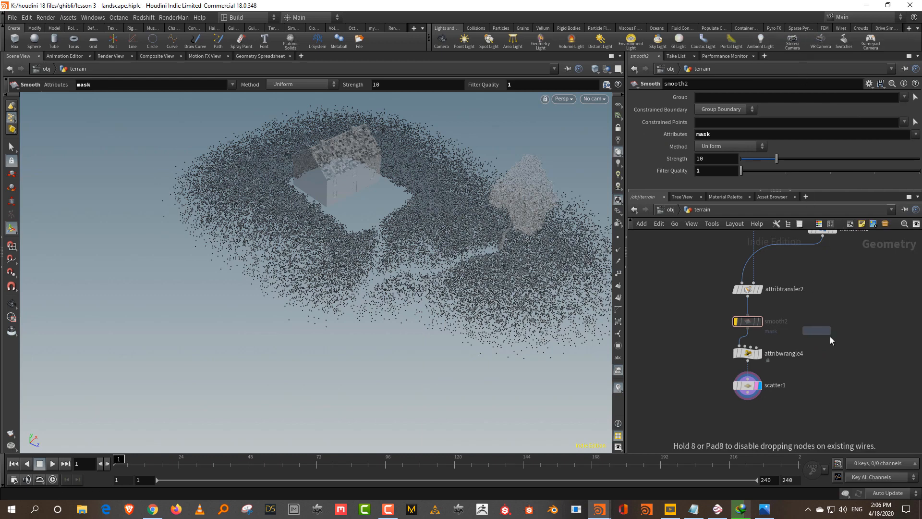
left_click(709, 365)
left_click(723, 369)
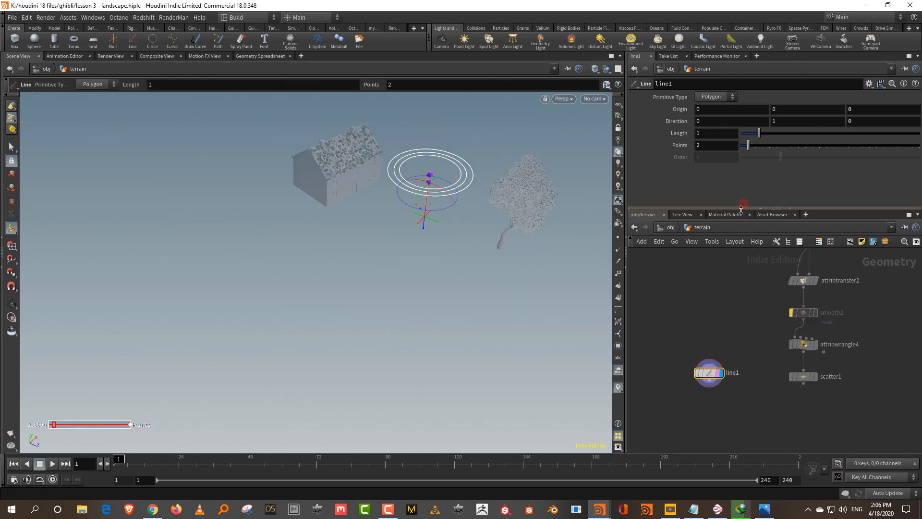
Add a Copy to Points node with line1 as source and scatter1 as target points, and display it
key("Tab")
type("c")
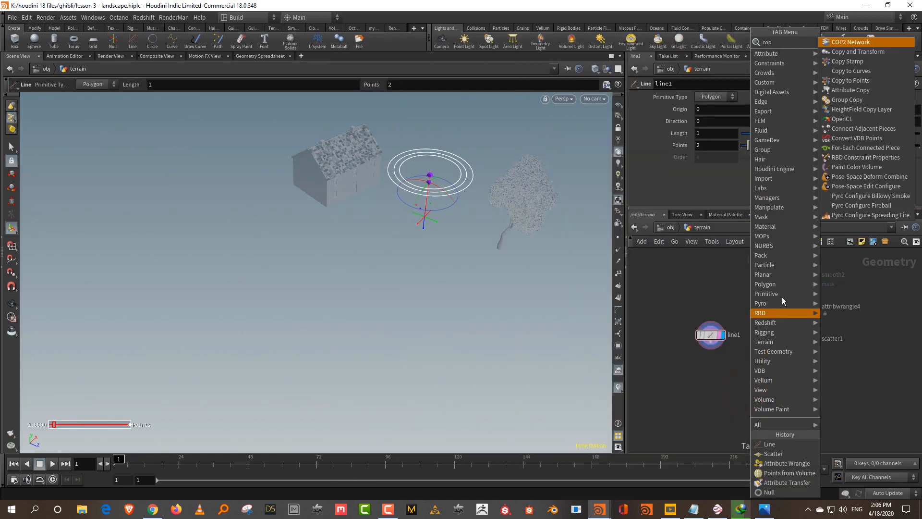
key("Escape")
left_click(870, 83)
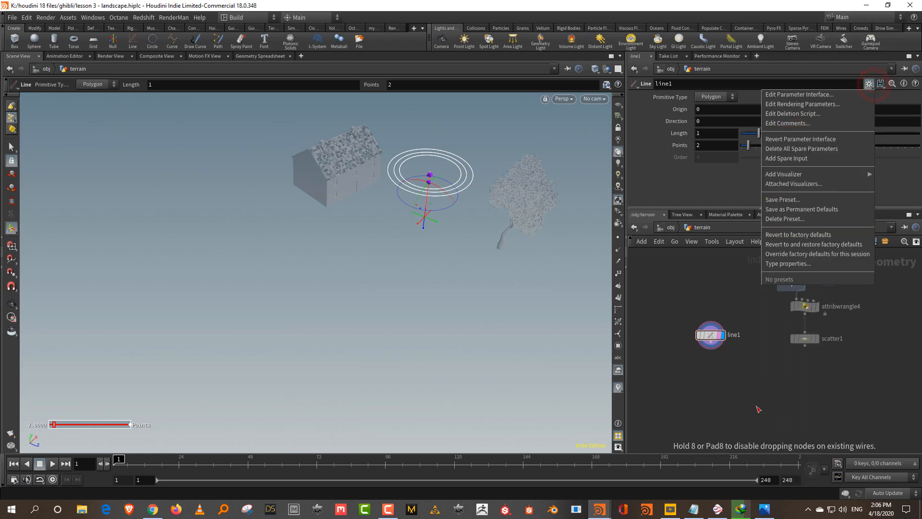
left_click(758, 408)
left_click(765, 400)
left_click_drag(711, 343, 758, 393)
left_click_drag(805, 346, 770, 393)
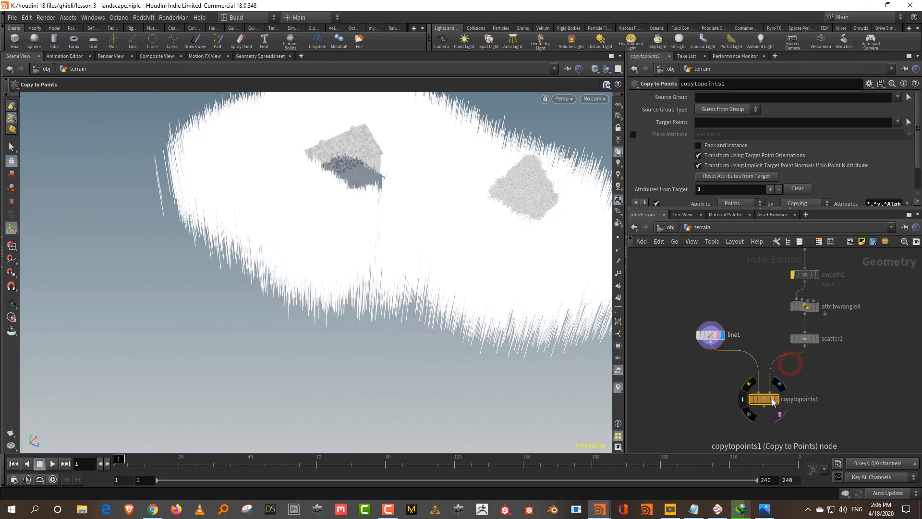
left_click(775, 399)
Move line1 aside and insert a Resample node between it and copytopoints1
left_click(705, 337)
left_click_drag(705, 336, 689, 320)
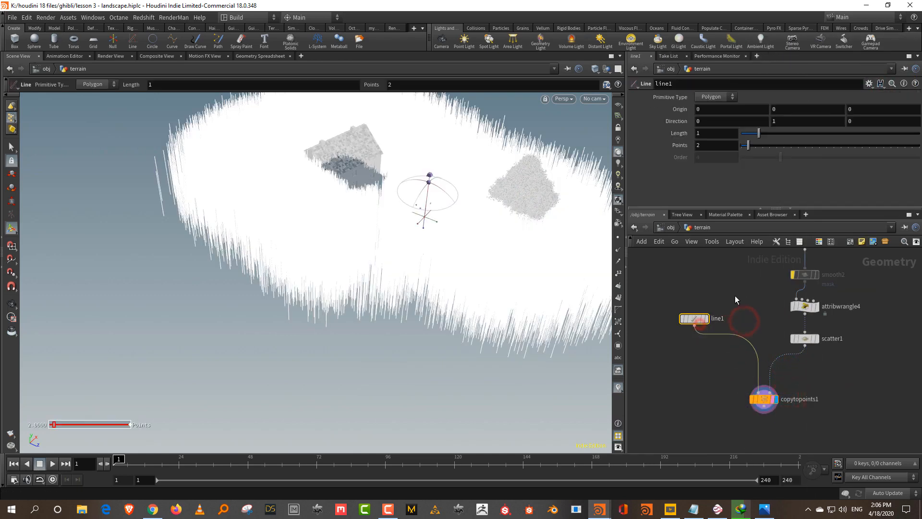
key("Tab")
type("resa")
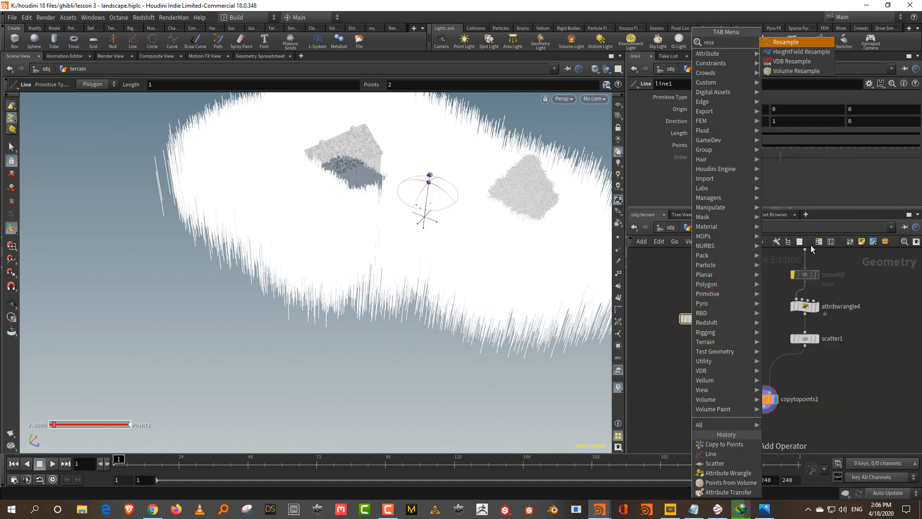
left_click(797, 42)
left_click(749, 342)
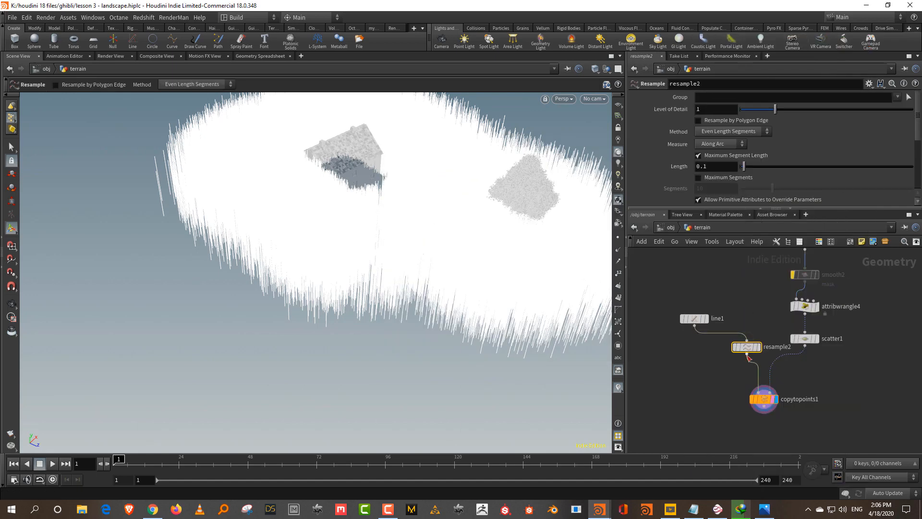
left_click_drag(748, 354, 705, 358)
Enable the Curve U attribute curveu on resample2 and move line1 and resample2 farther from copytopoints1
scroll(661, 199, "down", 5)
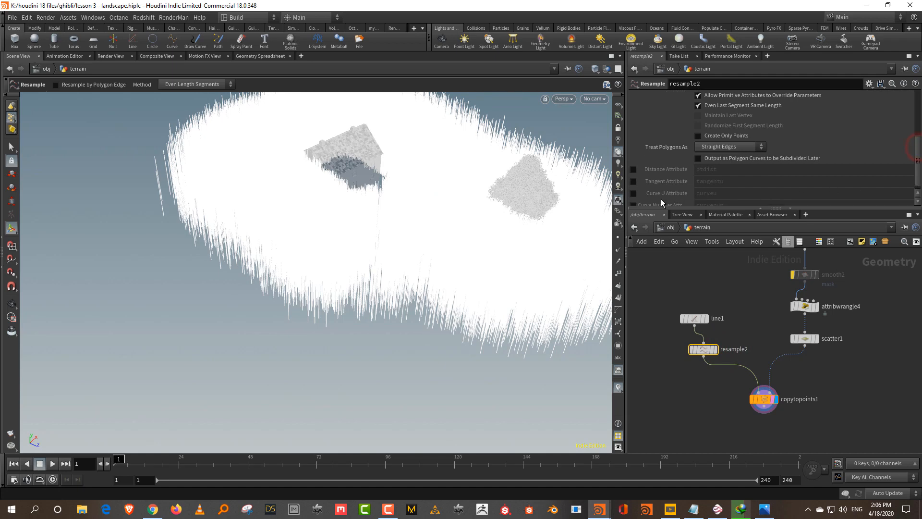
left_click(633, 193)
left_click_drag(732, 298, 683, 324)
Insert a Color node between resample2 and copytopoints1
key("Tab")
type("colo")
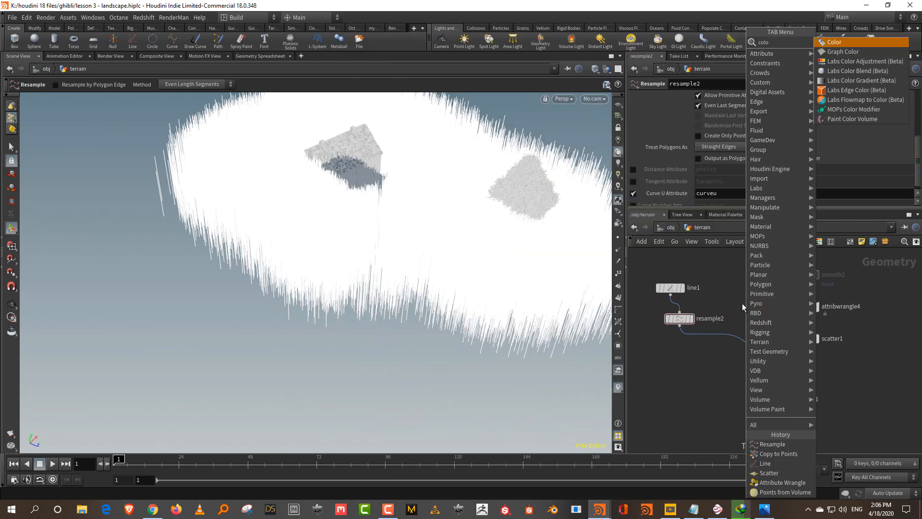
left_click(861, 43)
left_click(716, 354)
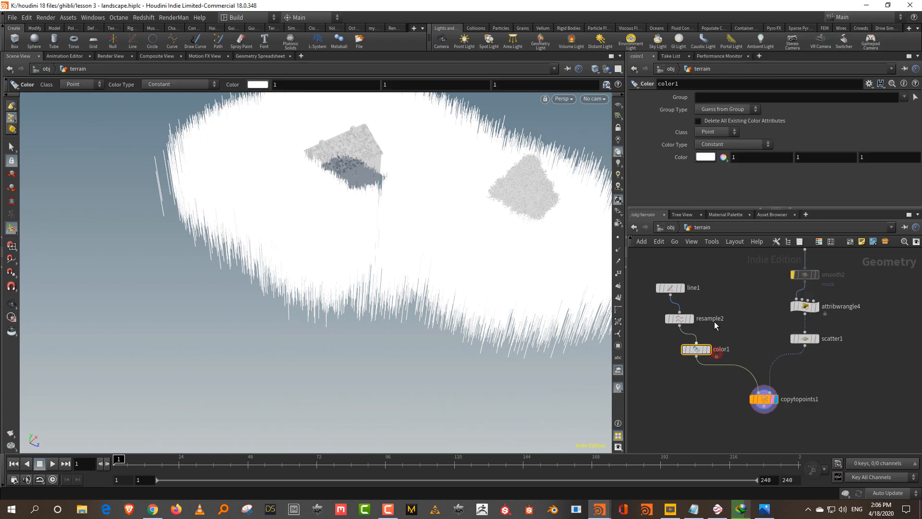
Set color1's Color Type to Ramp from Attribute and use curveu as the driving attribute
left_click(725, 147)
left_click(733, 157)
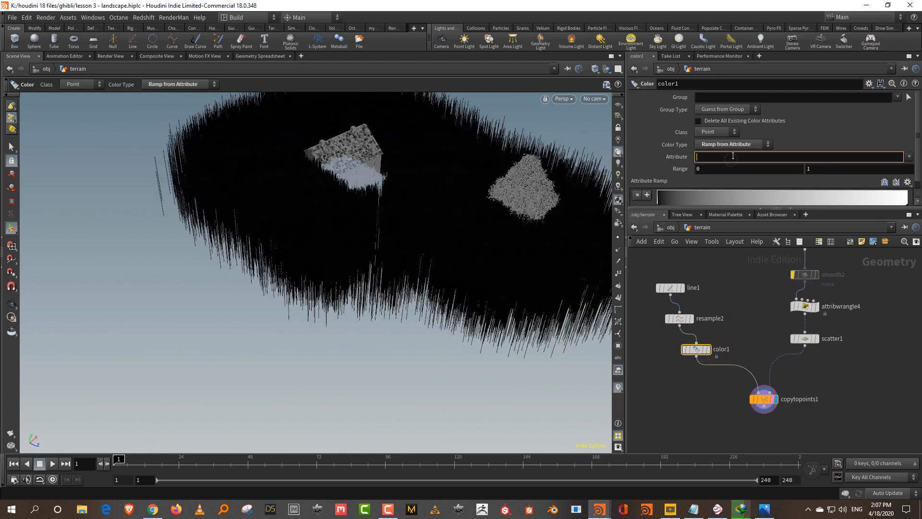
type("curveu")
key("Return")
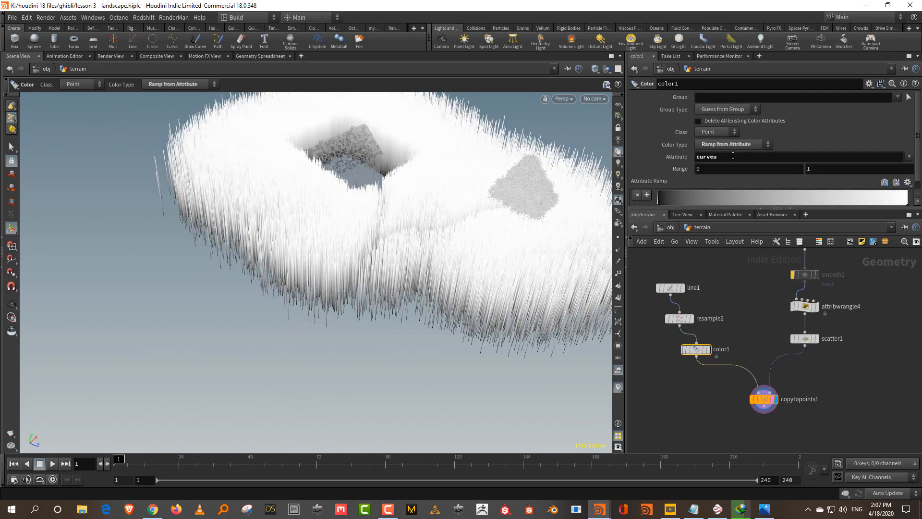
Set the end color of color1's attribute ramp to green with hue 125, saturation 0.9 and value 0.609
left_click_drag(917, 156, 901, 208)
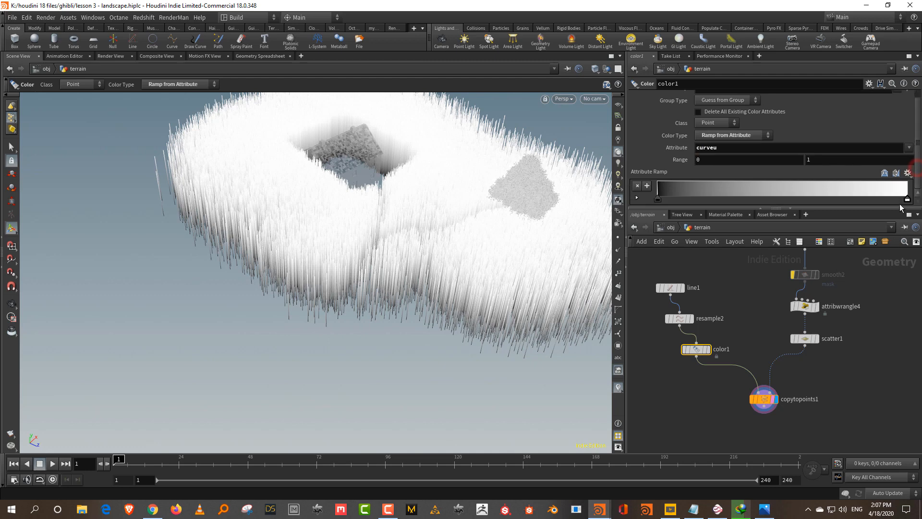
double_click(906, 199)
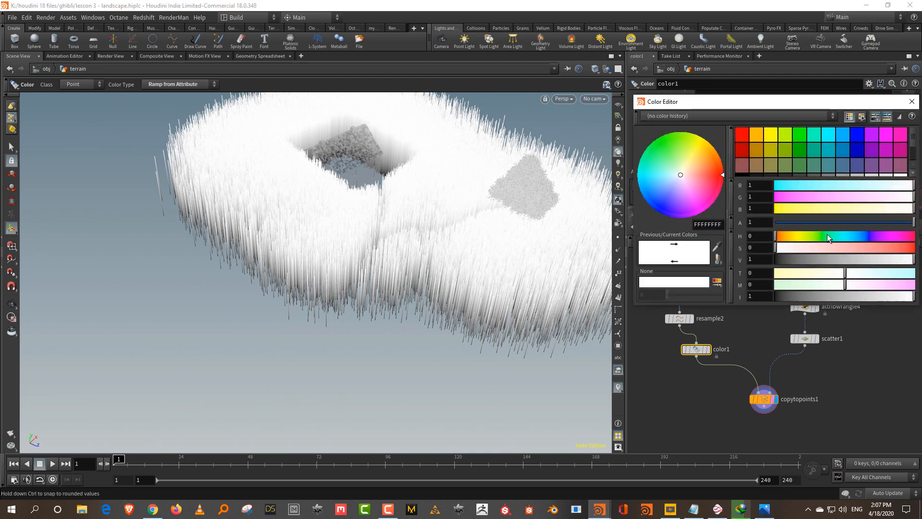
left_click(823, 235)
left_click(900, 247)
left_click(860, 259)
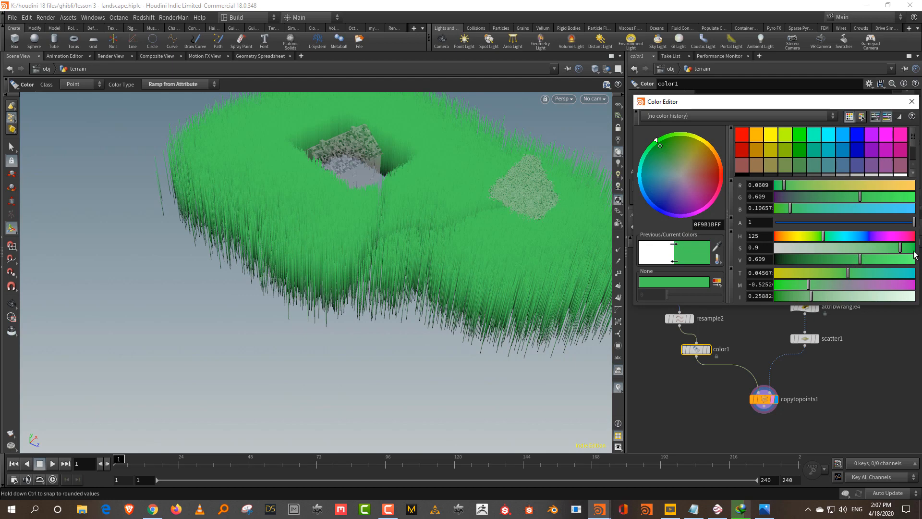
left_click(911, 102)
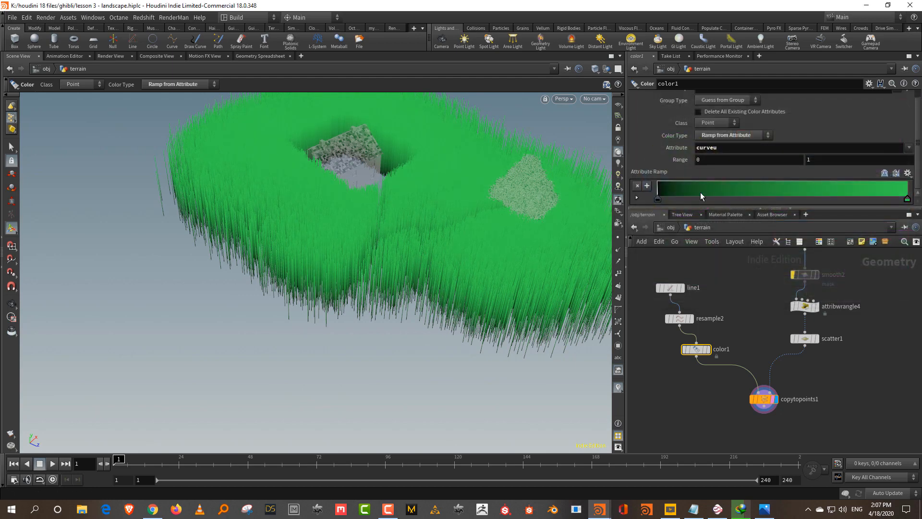
Recolor the attribute ramp to run from dark olive at the start to yellow-green at the end
double_click(658, 199)
left_click(801, 236)
left_click(876, 247)
left_click(827, 259)
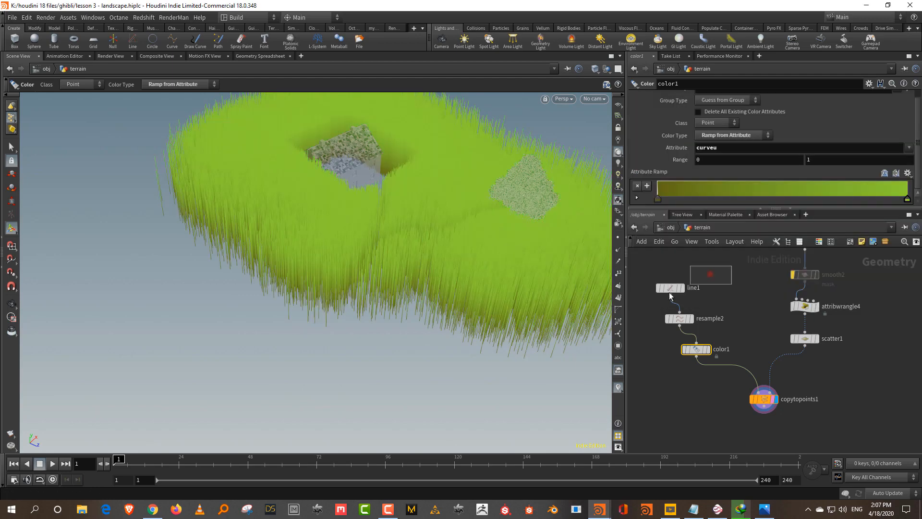
On resample2, turn off Maximum Segment Length and turn on Maximum Segments with 10 segments
left_click(670, 292)
left_click(679, 318)
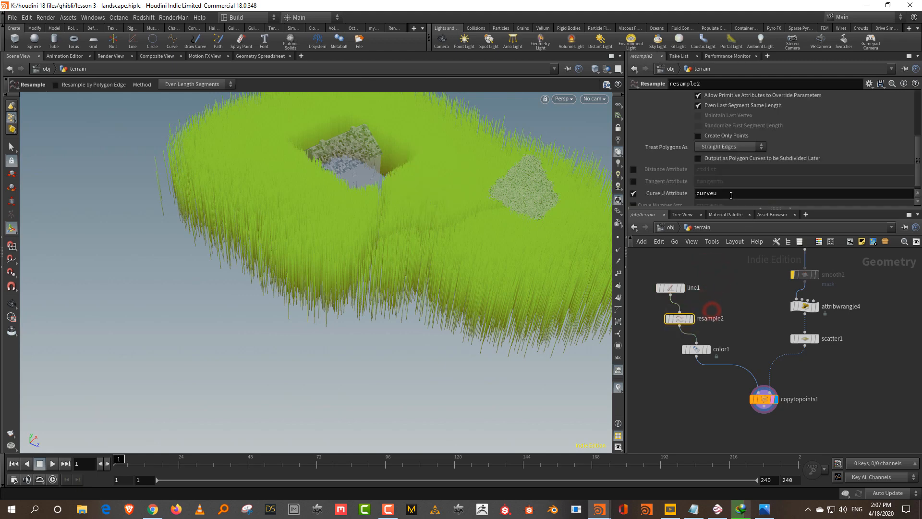
left_click_drag(918, 149, 917, 126)
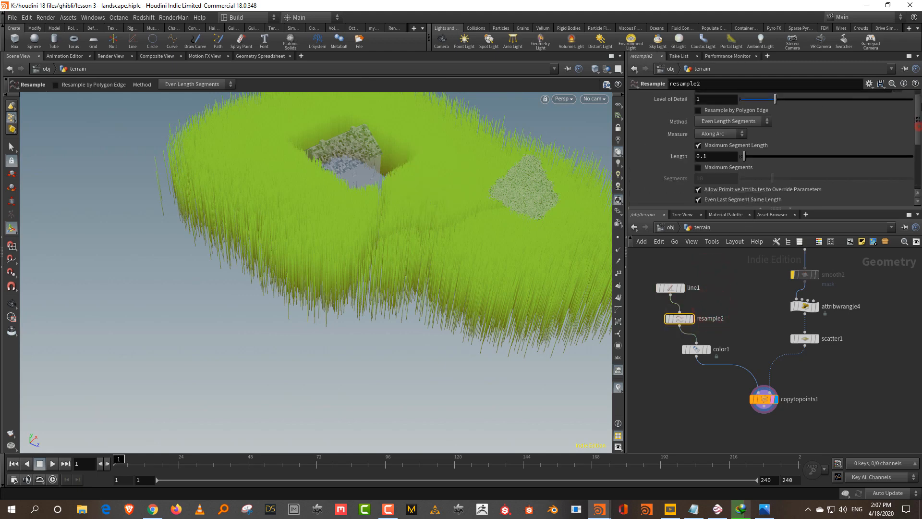
left_click(734, 146)
left_click(728, 167)
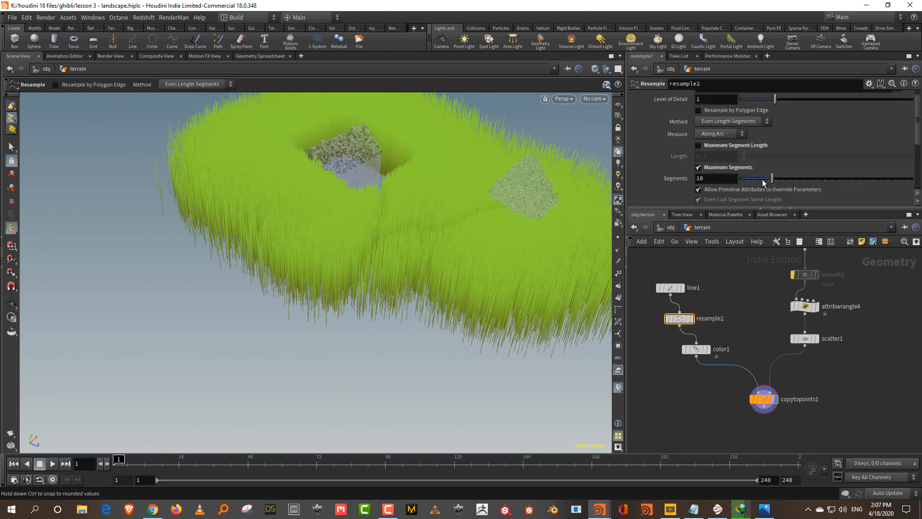
Shorten line1 to a length of 0.13
left_click(670, 288)
left_click_drag(754, 134, 744, 136)
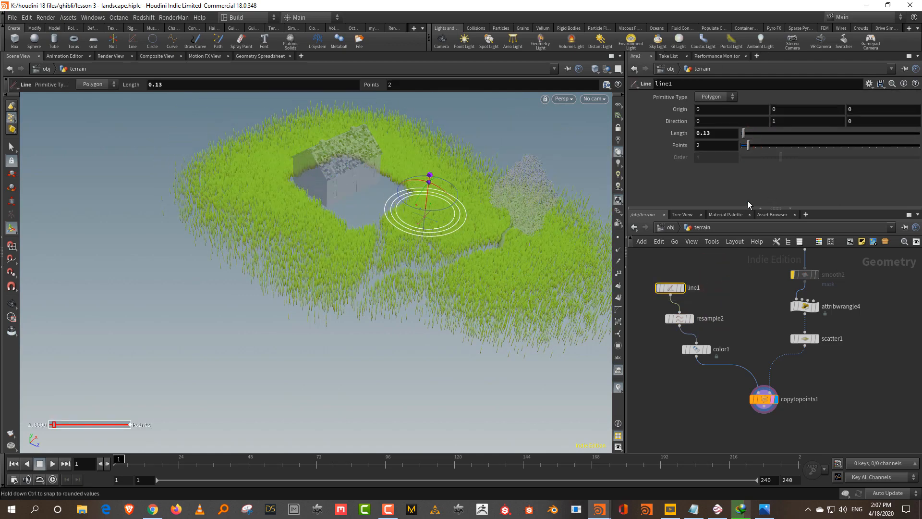
Insert an Attribute Wrangle node between scatter1 and copytopoints1, and enlarge its parameter area
left_click(802, 306)
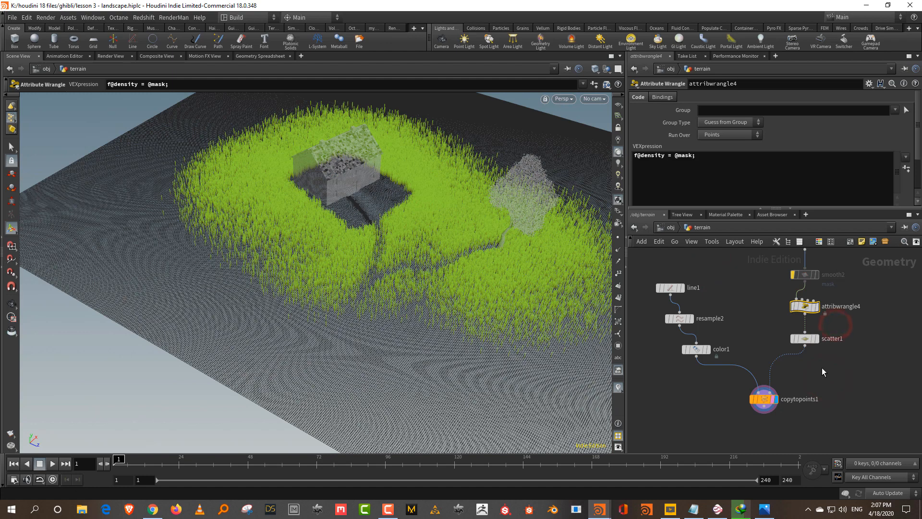
key("Tab")
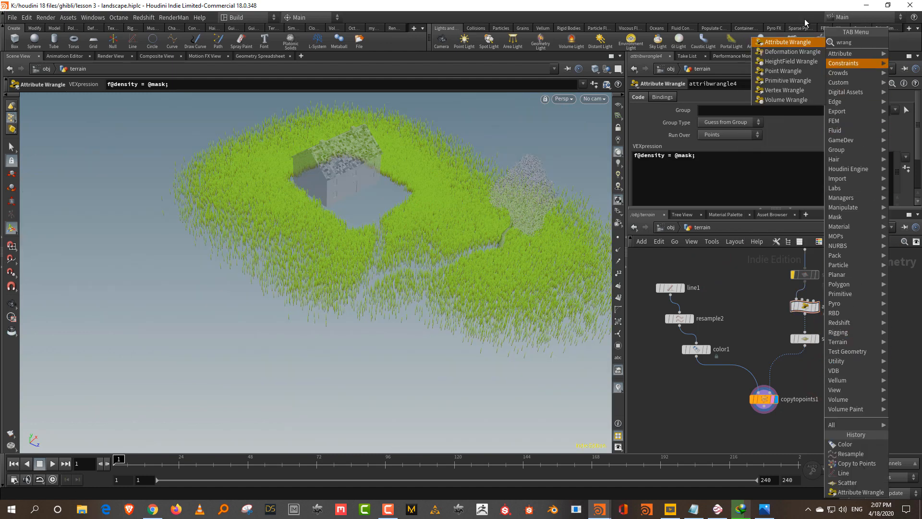
left_click(779, 367)
left_click_drag(712, 208, 711, 252)
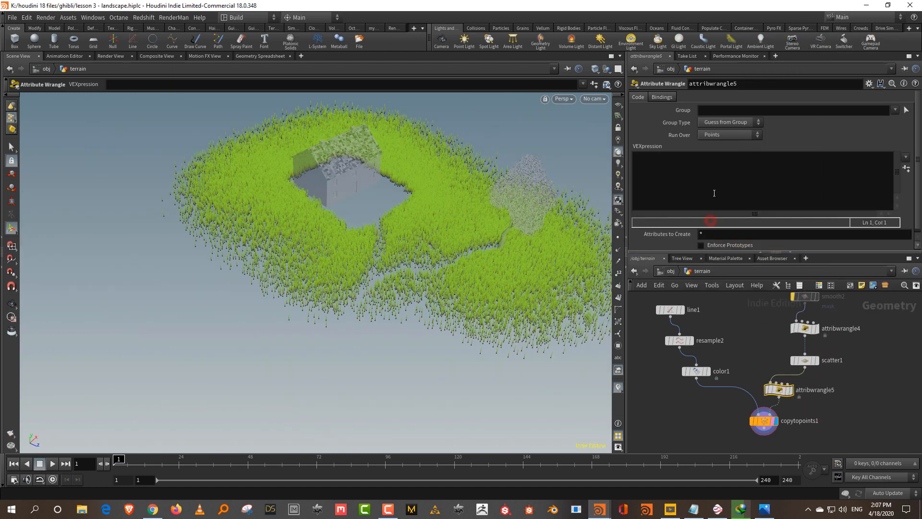
left_click(725, 174)
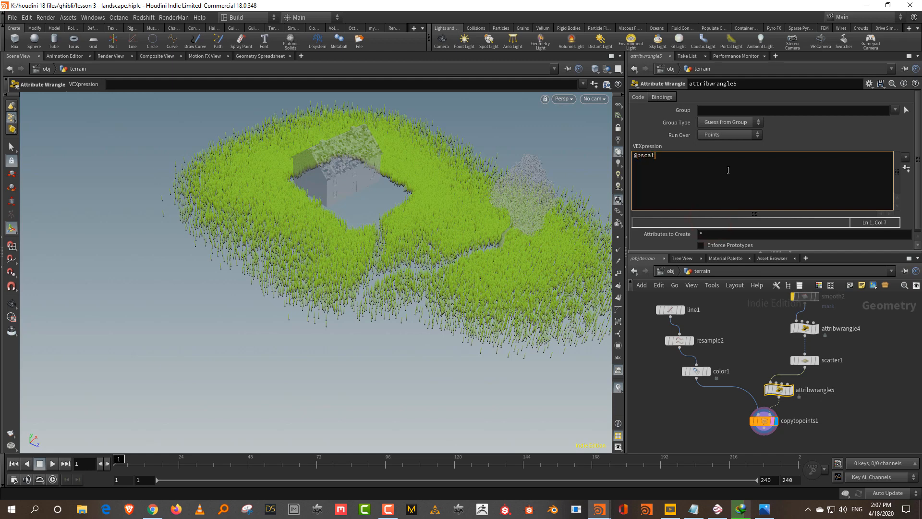
type("@pscale = @density;")
left_click(889, 376)
key("Escape")
left_click_drag(519, 341, 639, 260)
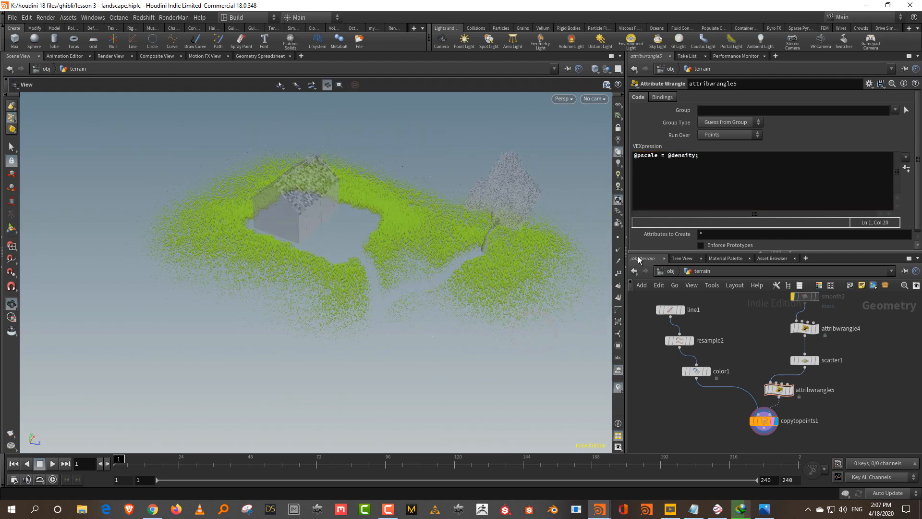
left_click(667, 156)
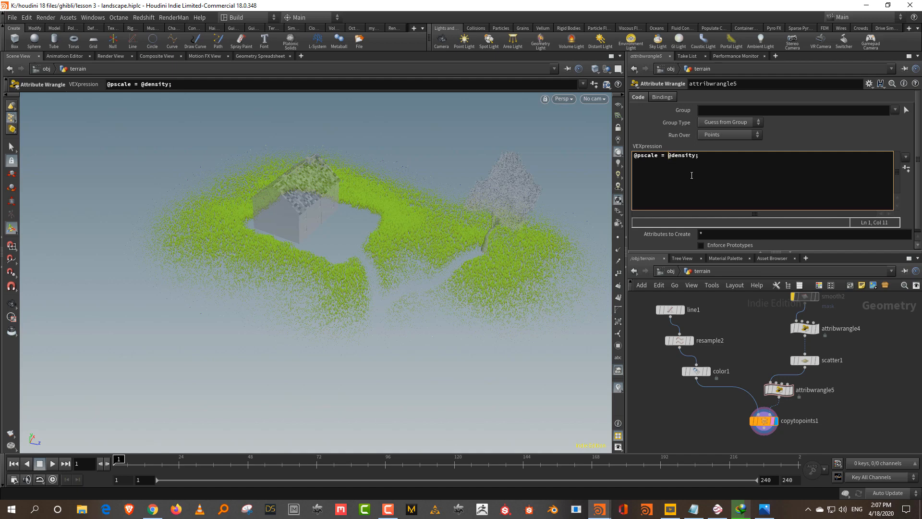
type("fit01")
type("(")
key("Right")
key("BackSpace")
key("BackSpace")
key("BackSpace")
key("BackSpace")
key("BackSpace")
key("BackSpace")
type("chra")
key("Return")
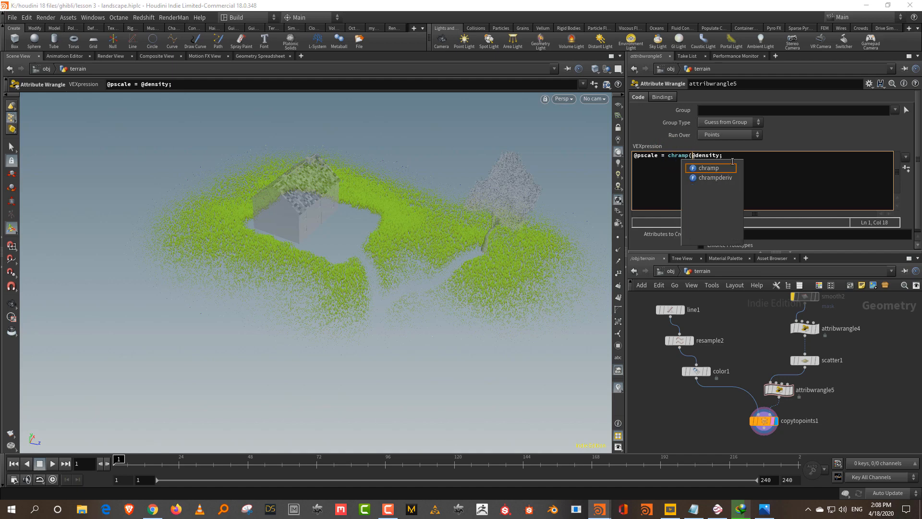
type("\"")
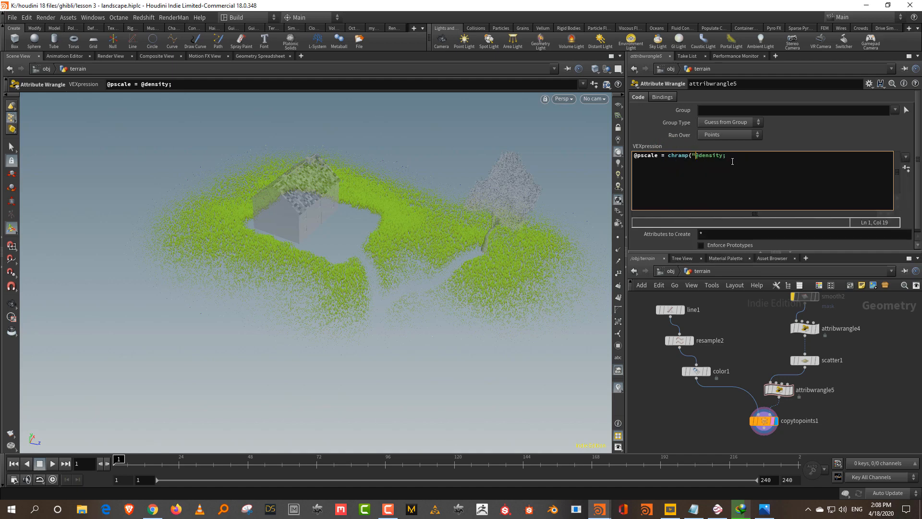
type("scale")
type(",")
type("\"")
Set attribwrangle5's Scale ramp to 0.233333 at the start point and 0.166667 at the end point
left_click_drag(915, 171, 916, 209)
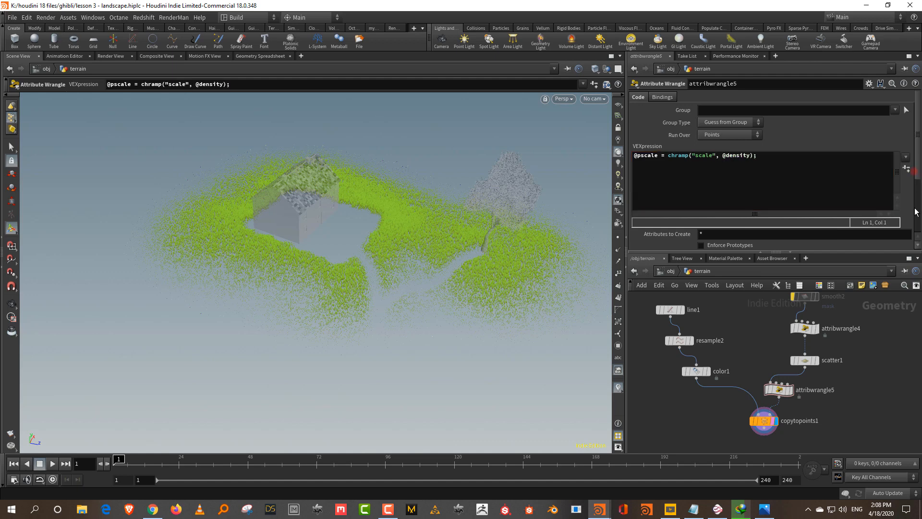
left_click(918, 161)
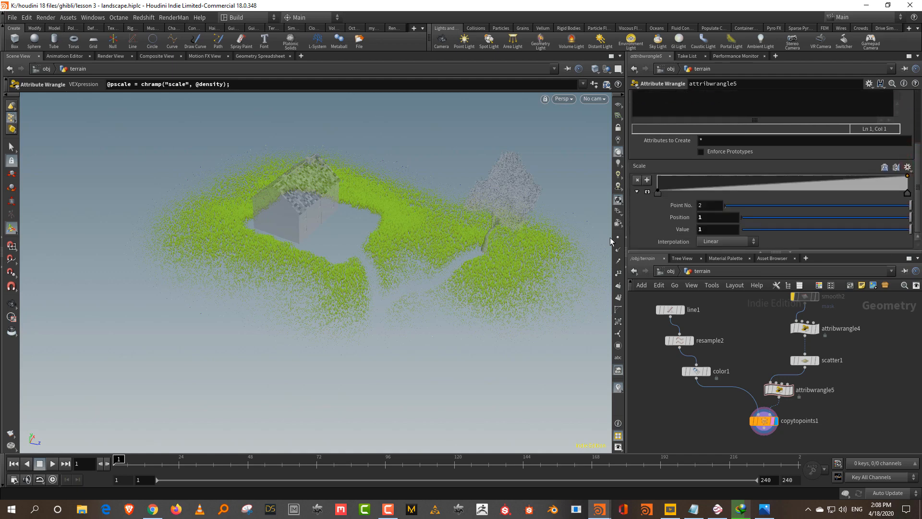
left_click_drag(718, 405, 771, 441)
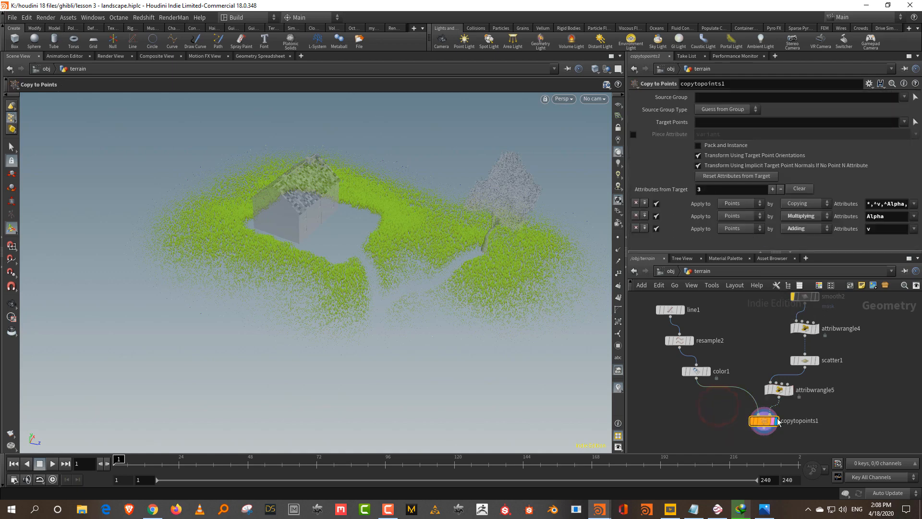
left_click_drag(822, 406, 766, 384)
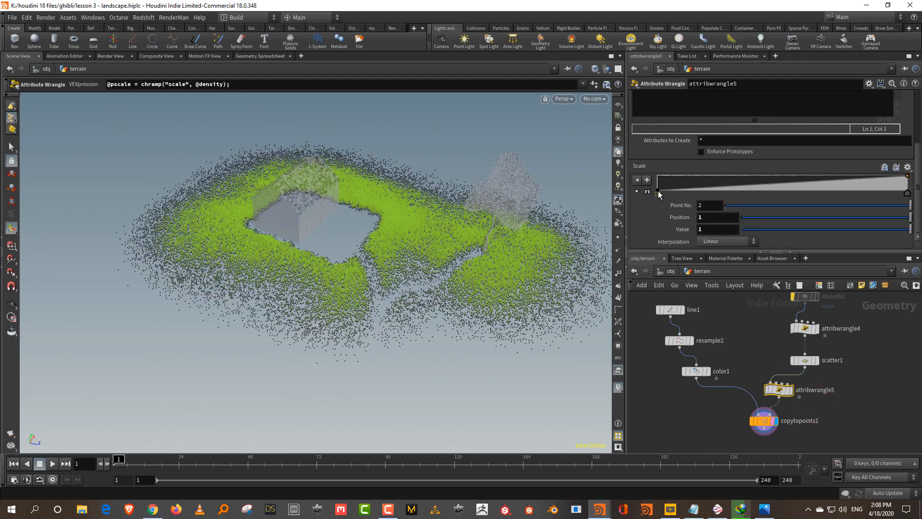
mouse_move(658, 193)
left_mouse_down()
mouse_move(657, 178)
mouse_move(657, 188)
left_mouse_up()
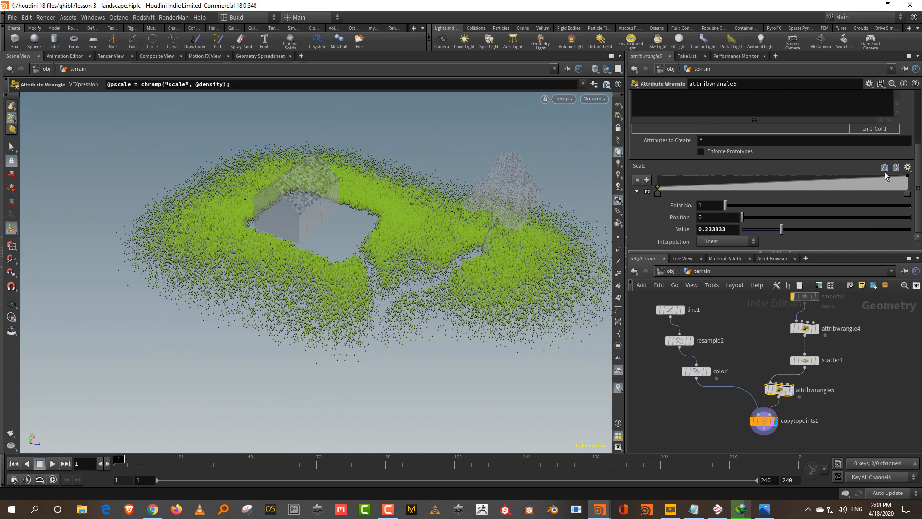
left_click_drag(907, 177, 909, 190)
Give the Scale ramp's start and end points smooth interpolation, using B-Spline for the end point
left_click(657, 192)
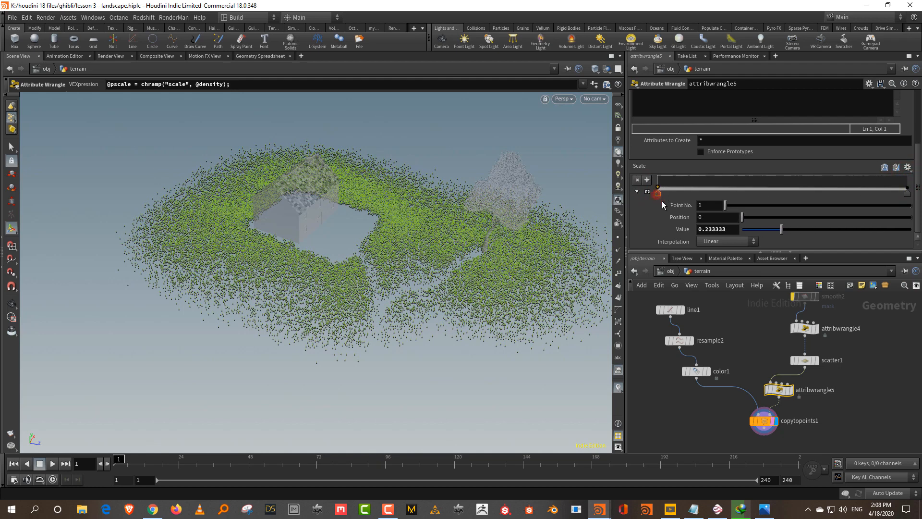
left_click(718, 241)
left_click(723, 289)
left_click(908, 190)
left_click(728, 242)
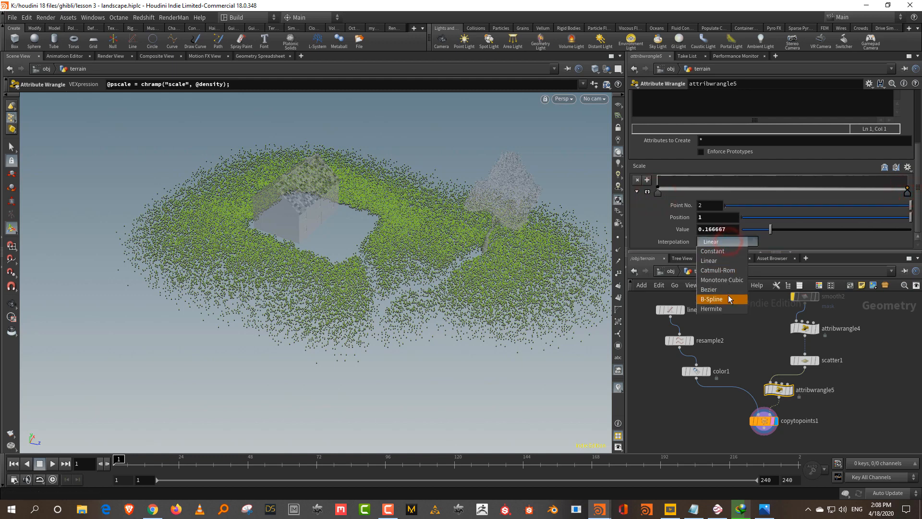
left_click(711, 298)
Add three intermediate Scale ramp points forming a raised hump, with the last at position 0.926923 and value 0
left_click_drag(709, 184, 708, 180)
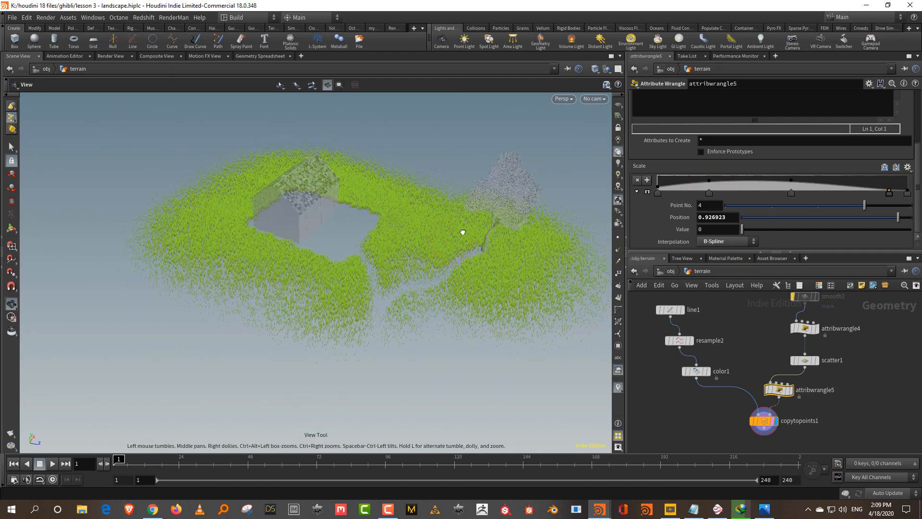
left_click_drag(463, 232, 527, 224, "alt")
right_click_drag(449, 282, 439, 157)
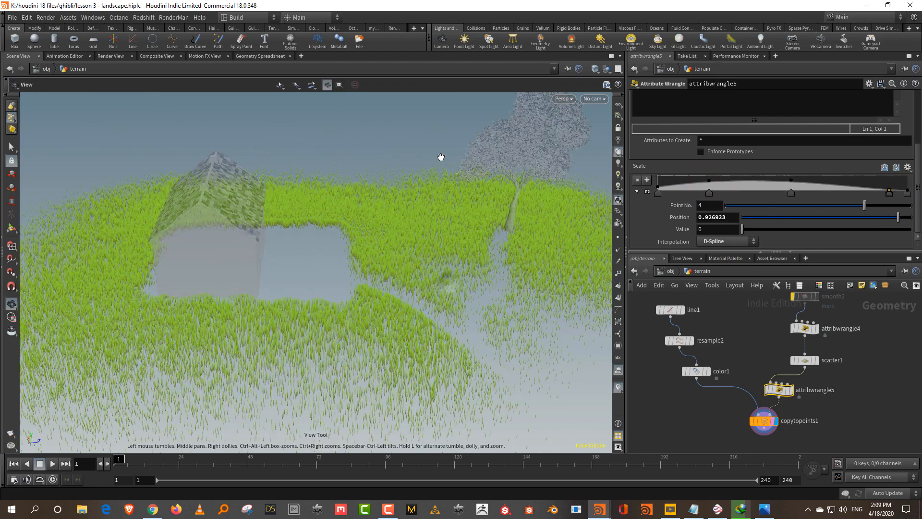
Move line1 and resample2 farther above color1 and insert a Bend node between resample2 and color1
middle_click_drag(737, 310, 770, 344)
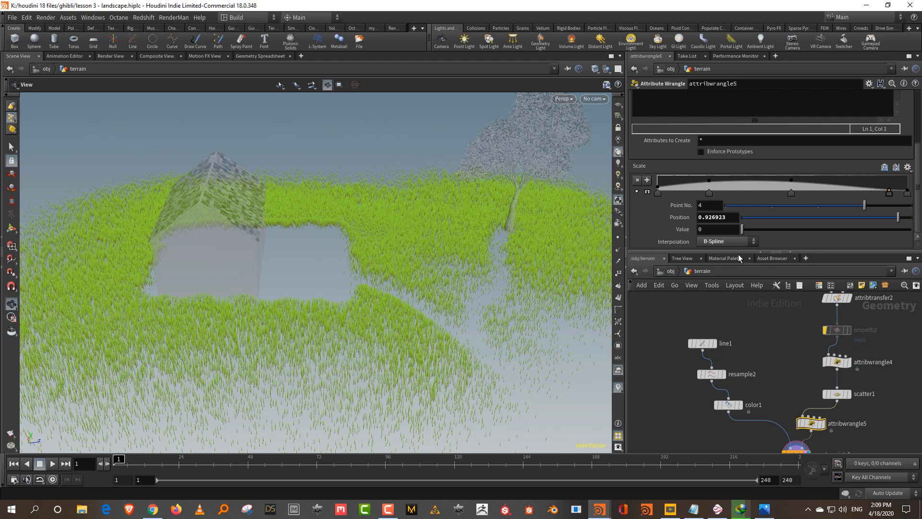
left_click_drag(738, 254, 739, 167)
left_click_drag(702, 303, 704, 269)
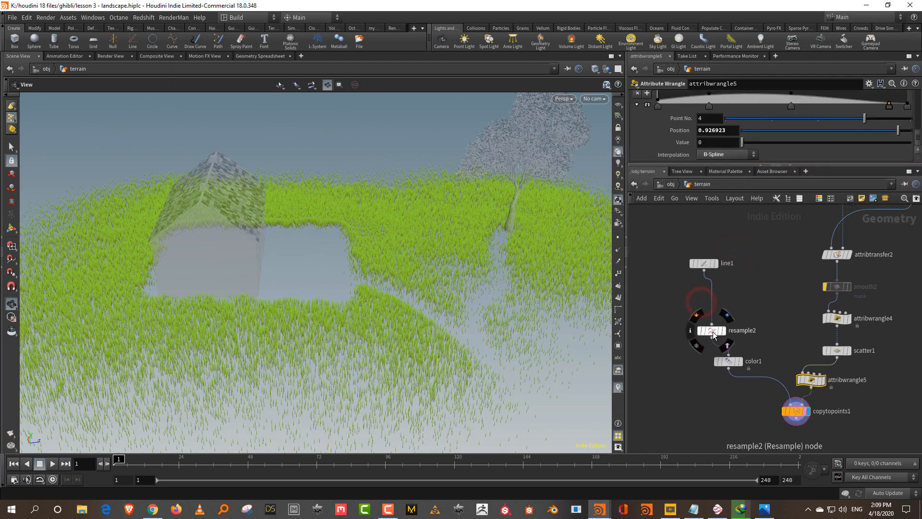
left_click_drag(712, 331, 704, 307)
left_click(760, 282)
key("Tab")
type("bend")
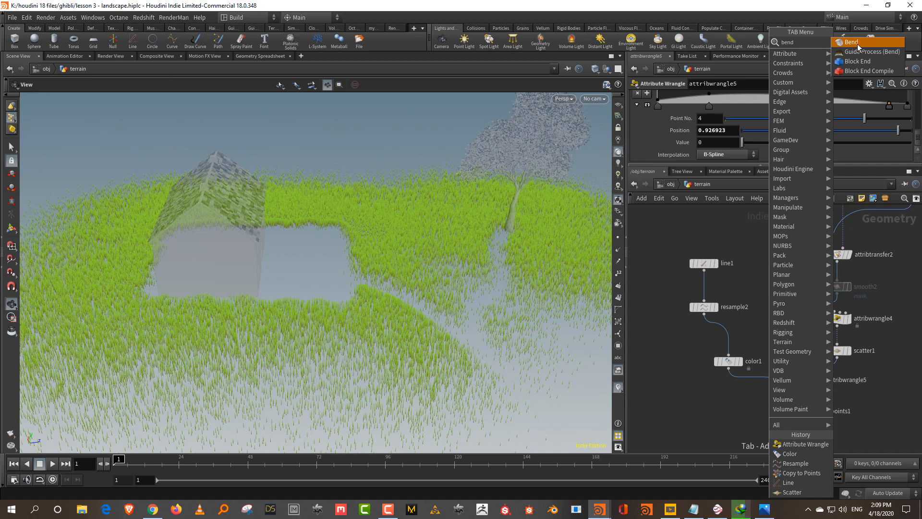
key("Return")
Set bend1's Capture Direction to 0, 1, 0
left_click_drag(744, 165, 748, 338)
scroll(841, 212, "down", 3)
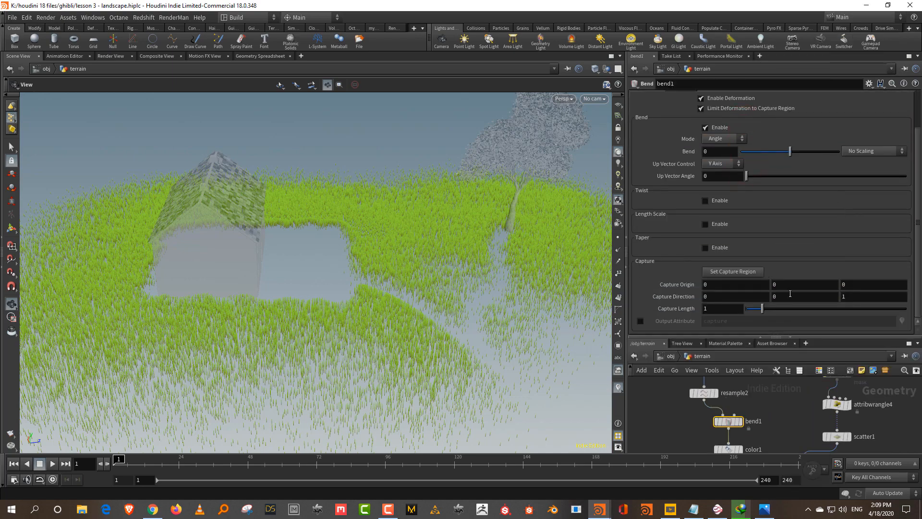
left_click(791, 294)
type("1")
key("Tab")
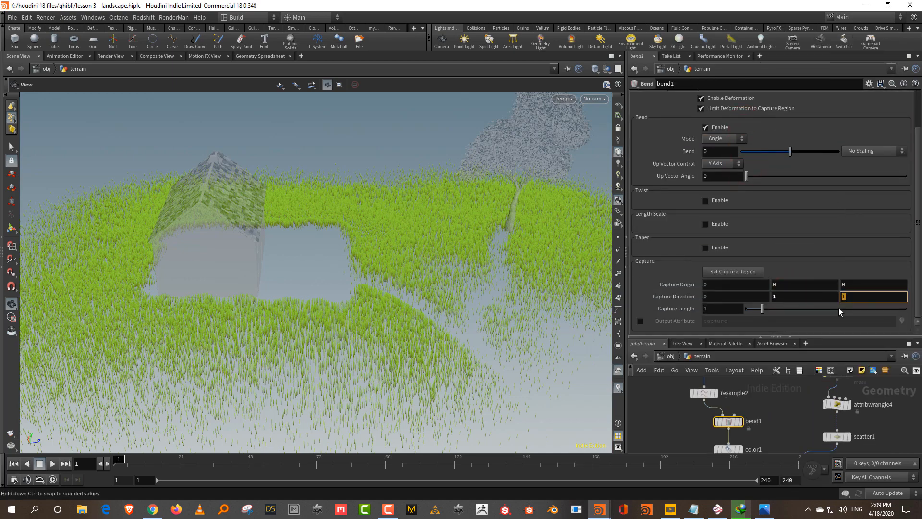
type("0")
key("Return")
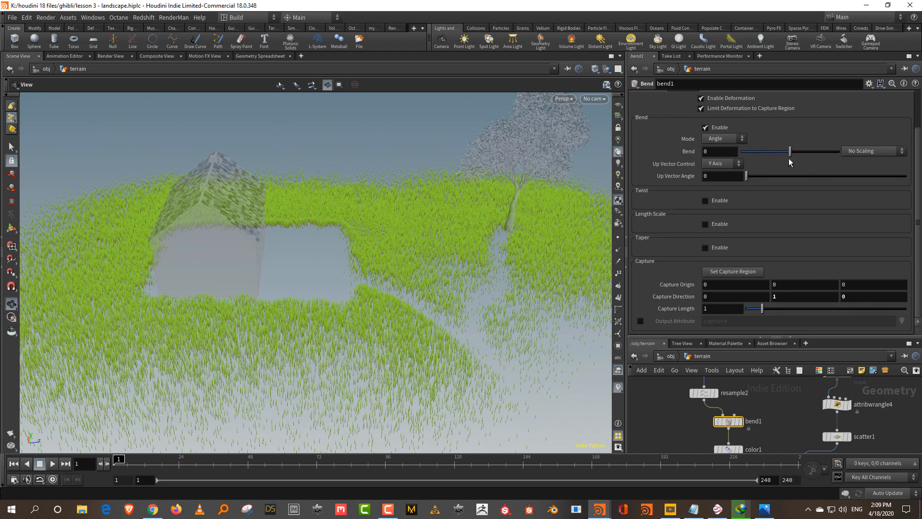
Link bend1's Capture Length to line1's Length with a relative channel reference
middle_click_drag(762, 391, 755, 436)
left_click_drag(735, 417, 676, 388)
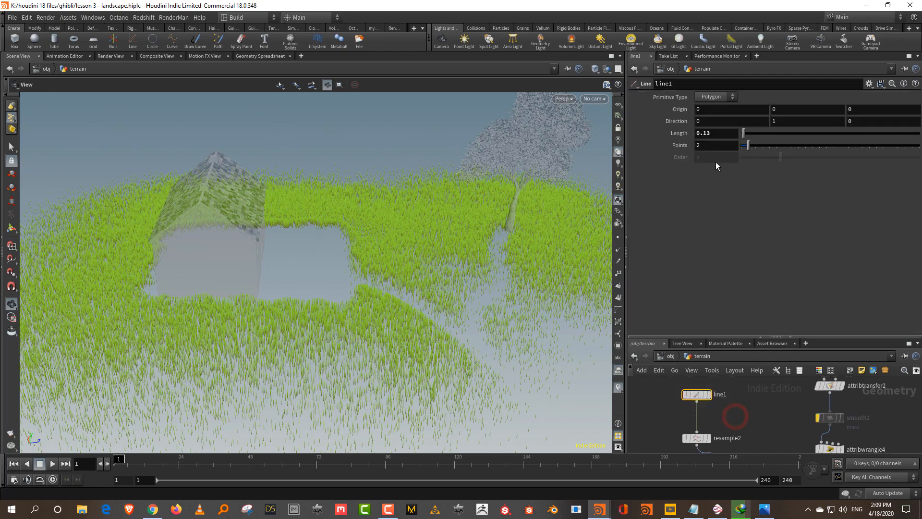
right_click(717, 135)
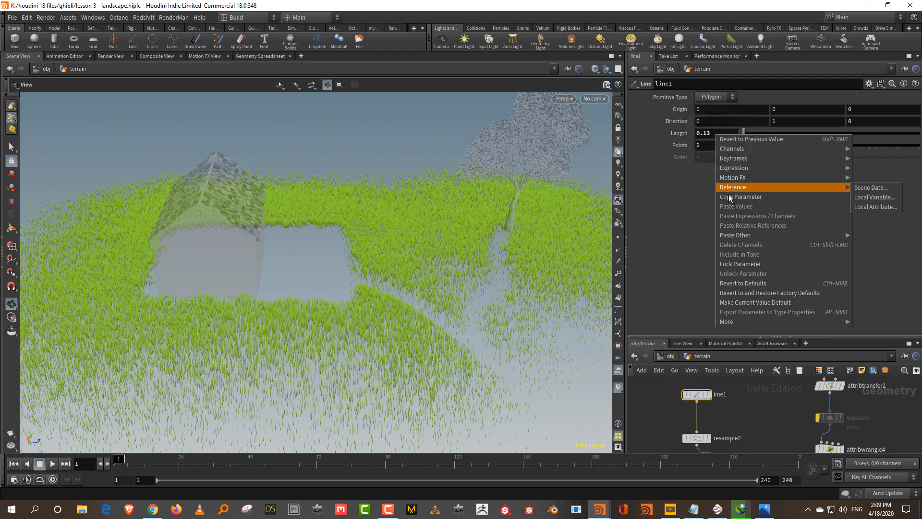
left_click(728, 196)
middle_click_drag(757, 413, 753, 300)
middle_click_drag(700, 392, 698, 439)
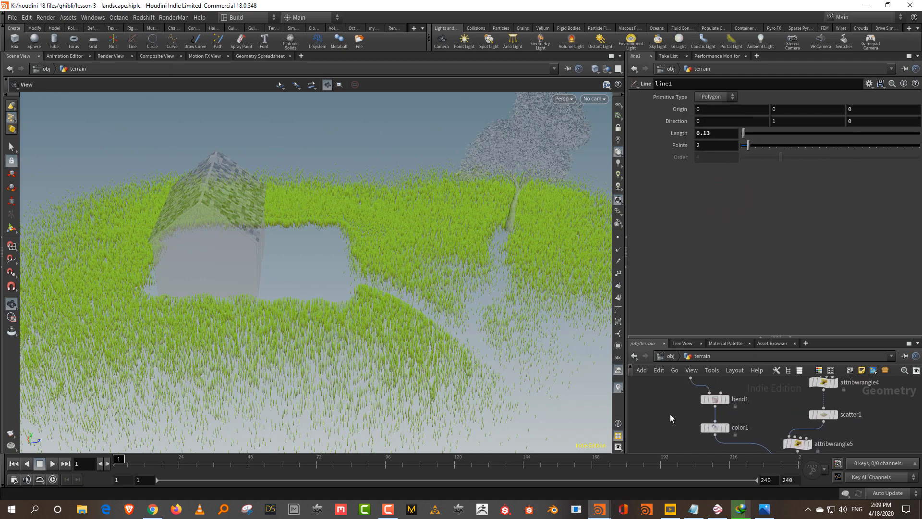
left_click_drag(671, 407, 743, 395)
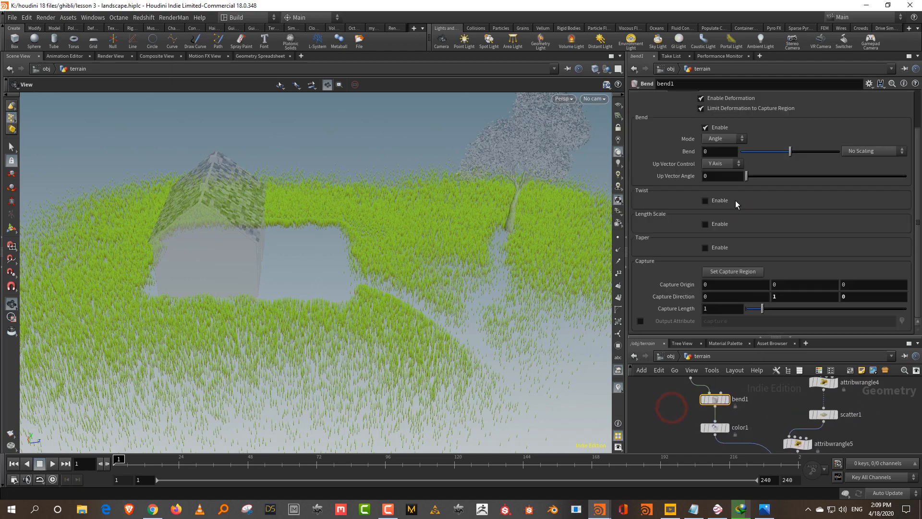
right_click(727, 306)
mouse_move(769, 406)
left_click(678, 406)
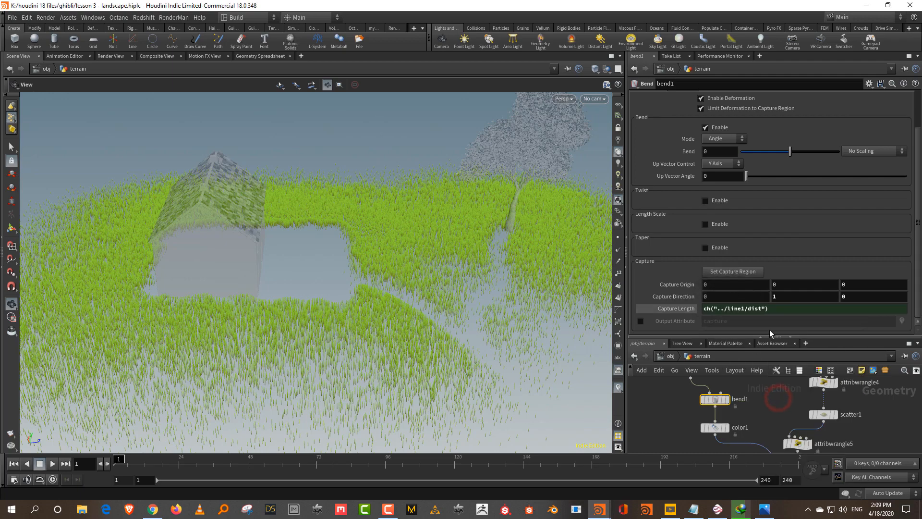
Set bend1's Bend angle to 40
key("Return")
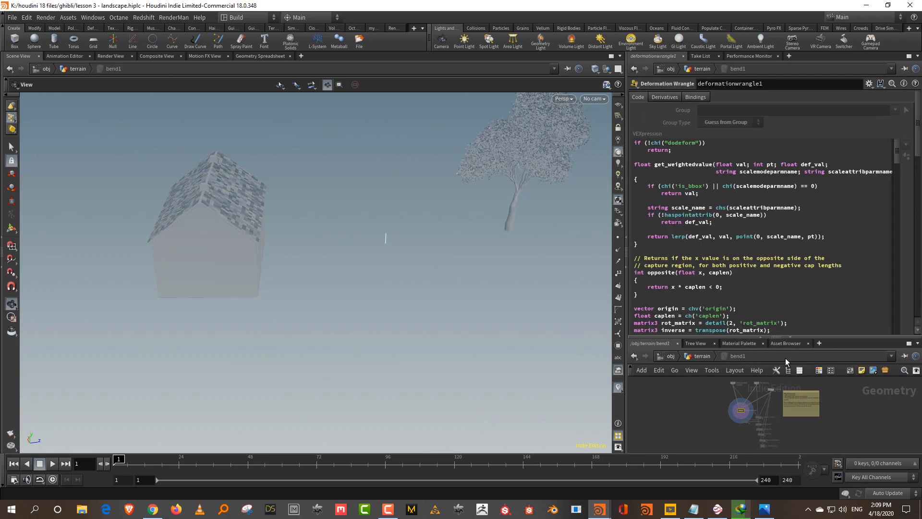
left_click(700, 356)
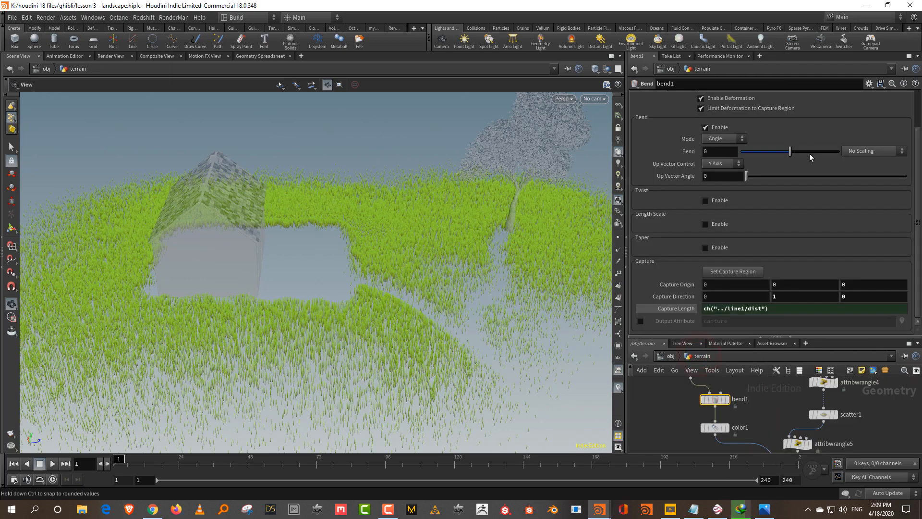
left_click_drag(809, 154, 812, 152)
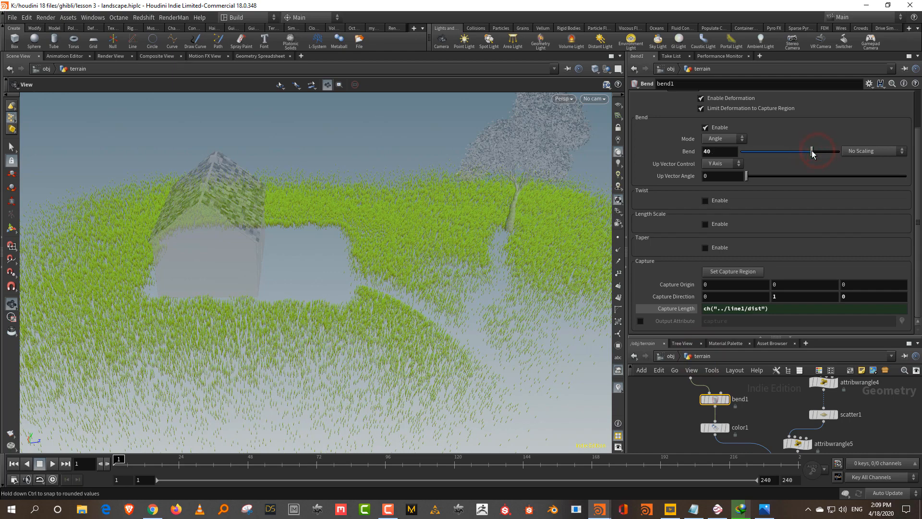
Move copytopoints1 lower and insert an Attribute Randomize node between attribwrangle5 and copytopoints1
left_click_drag(748, 337, 758, 163)
middle_click_drag(851, 337, 847, 283)
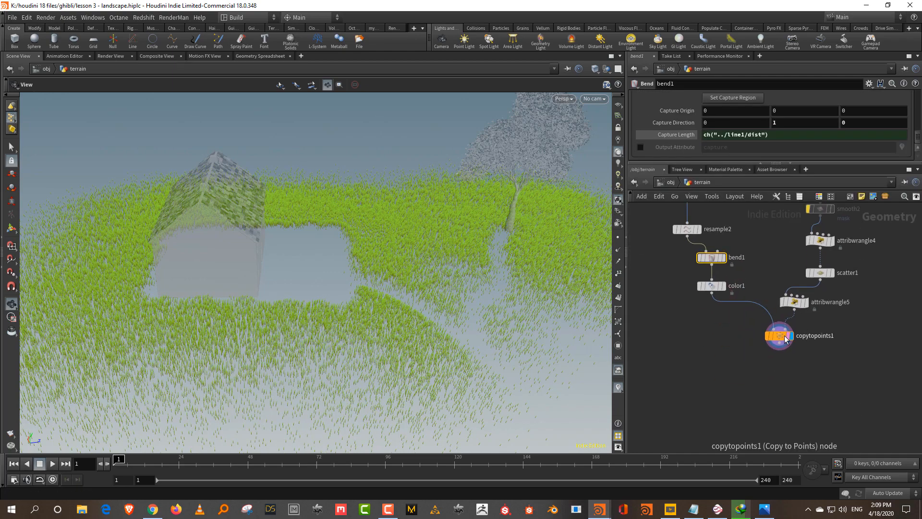
middle_click_drag(786, 339, 771, 397)
key("Tab")
type("ra")
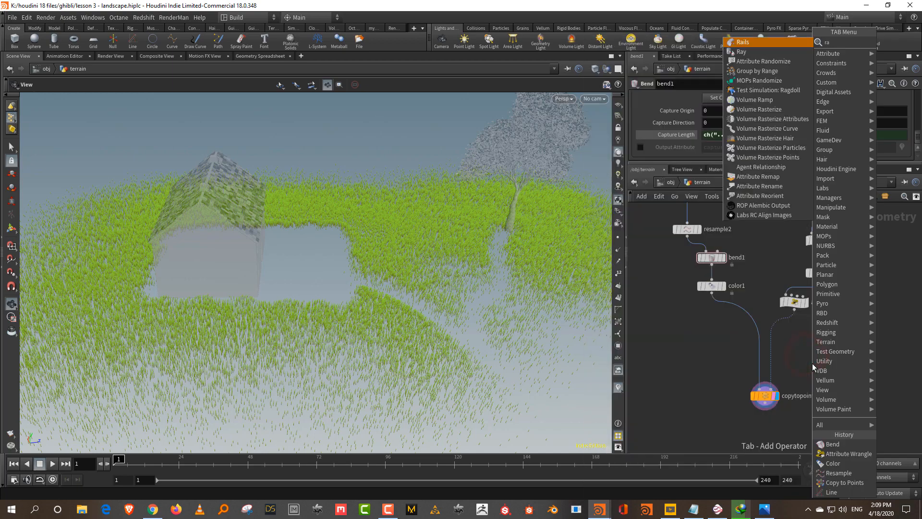
type("ndo")
key("Return")
left_click(775, 331)
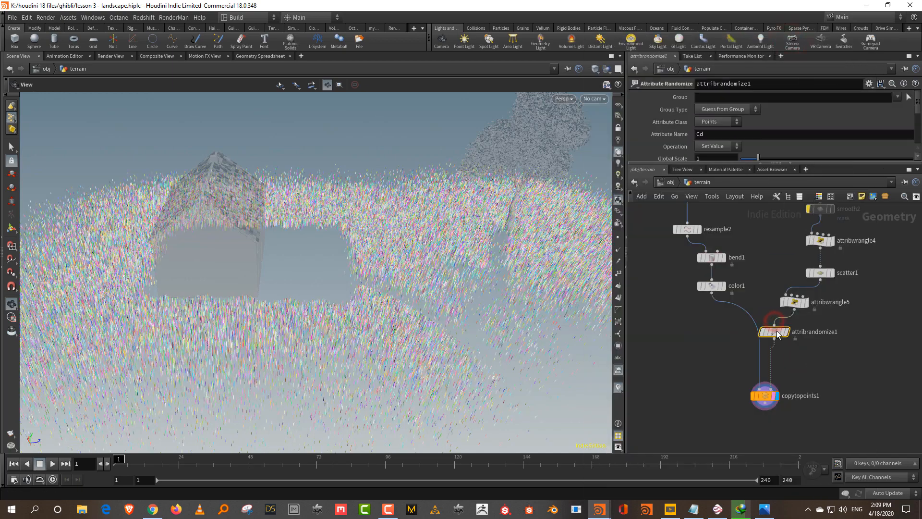
left_click_drag(777, 332, 789, 367)
Make attribrandomize1 randomize the orient attribute with 4 dimensions
left_click_drag(750, 163, 747, 249)
left_click_drag(718, 135, 656, 138)
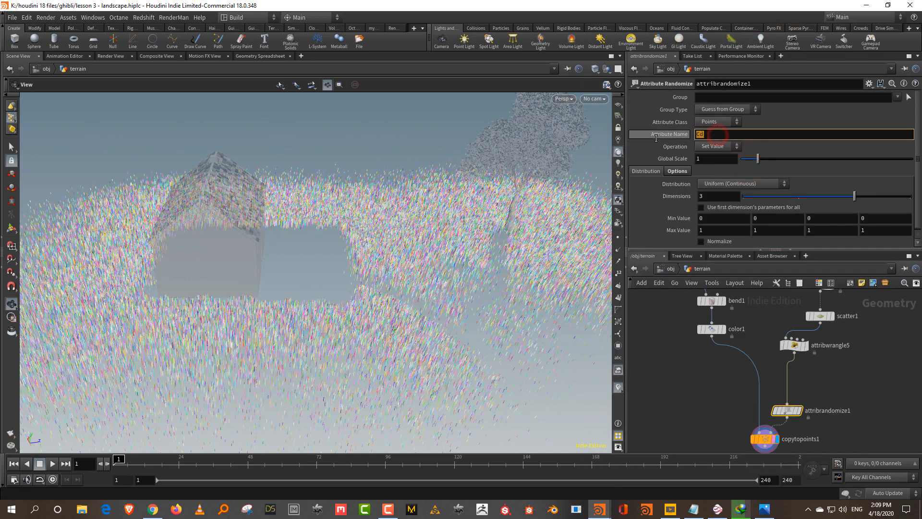
key("Return")
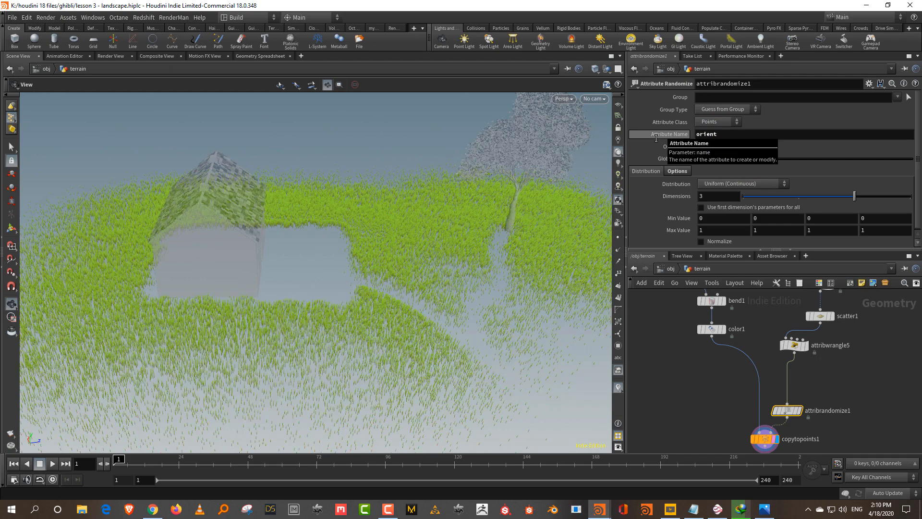
left_click(901, 199)
Set attribrandomize1's Max Value to 0, 1, 0, 1 and the second component of its Min Value to -1
left_click_drag(712, 231, 650, 249)
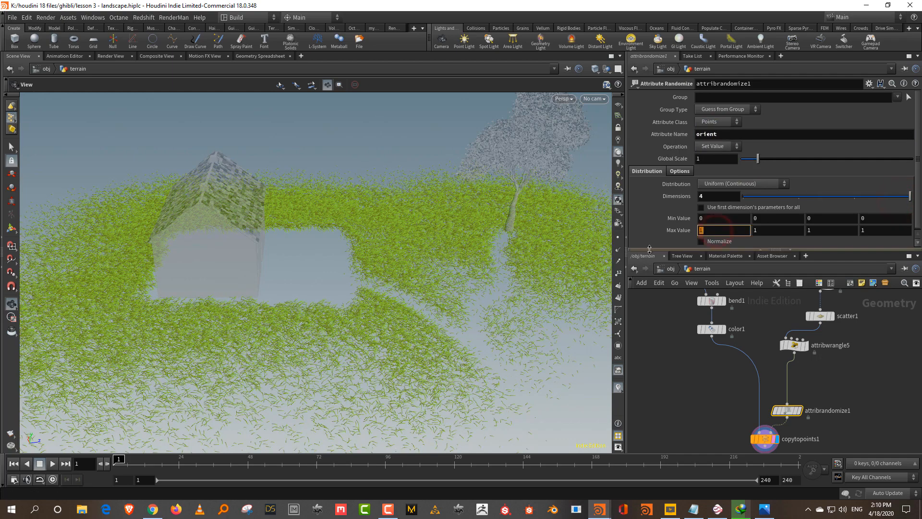
type("0")
key("Tab")
key("Tab")
type("0")
key("Return")
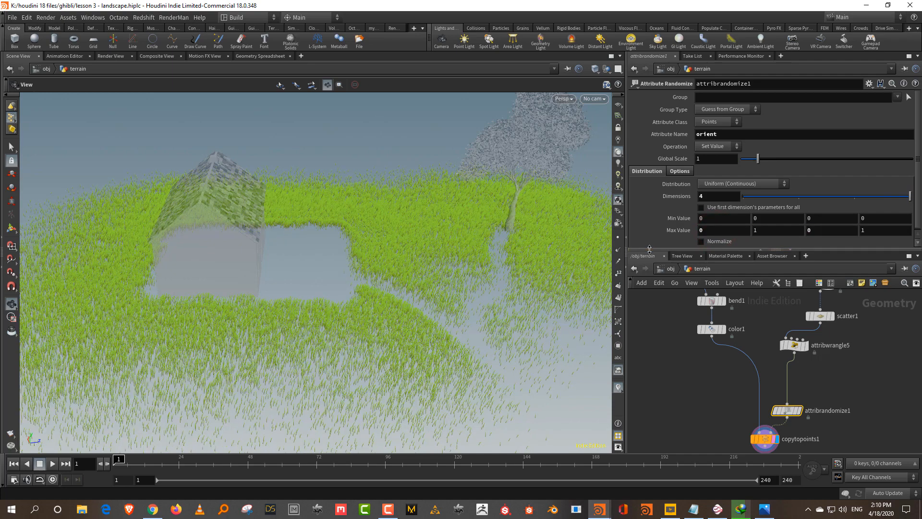
left_click(757, 220)
key("Return")
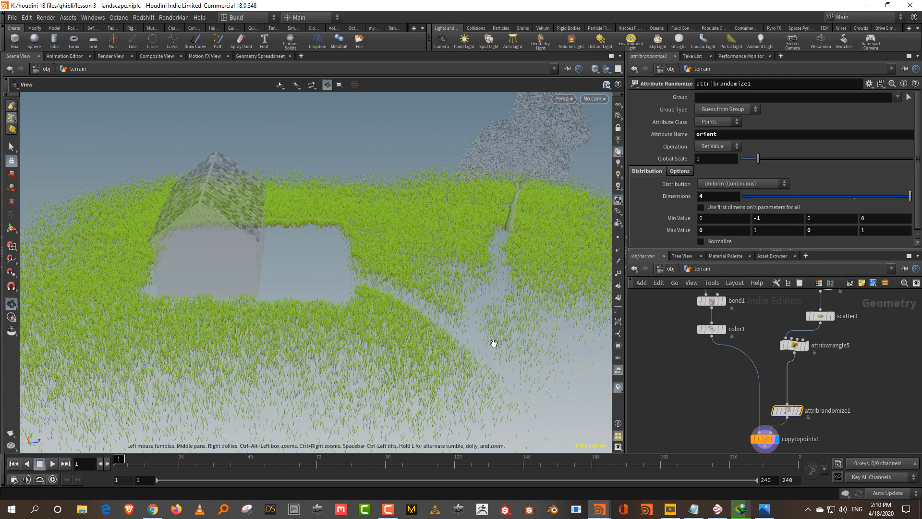
left_click_drag(463, 347, 437, 340)
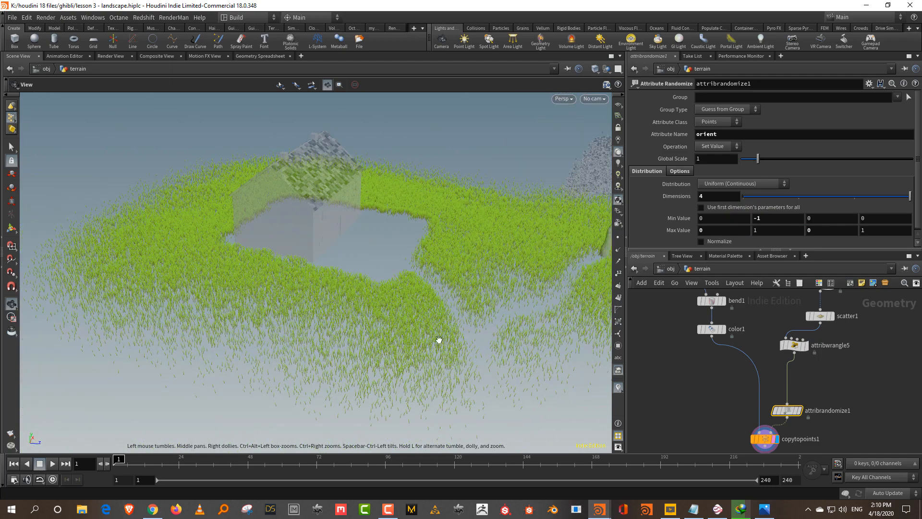
Move copytopoints1 farther below attribrandomize1 and rename attribwrangle5 as pscale
middle_click_drag(847, 381, 831, 335)
left_click_drag(748, 396, 714, 433)
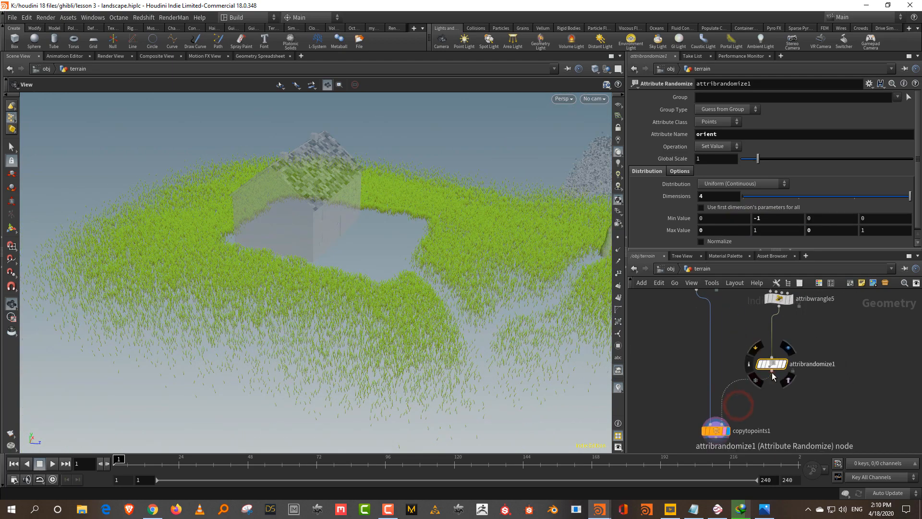
middle_click_drag(783, 308, 766, 395)
double_click(800, 361)
double_click(828, 362)
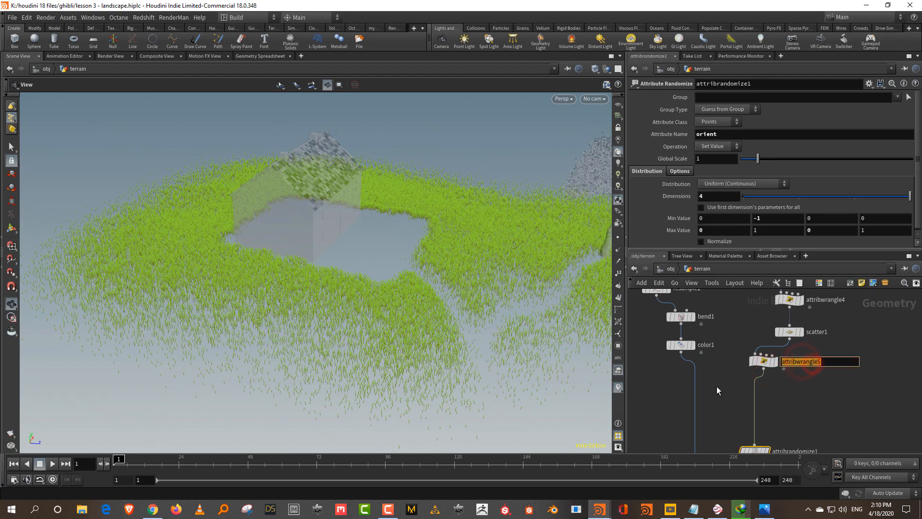
type("pscale")
key("Return")
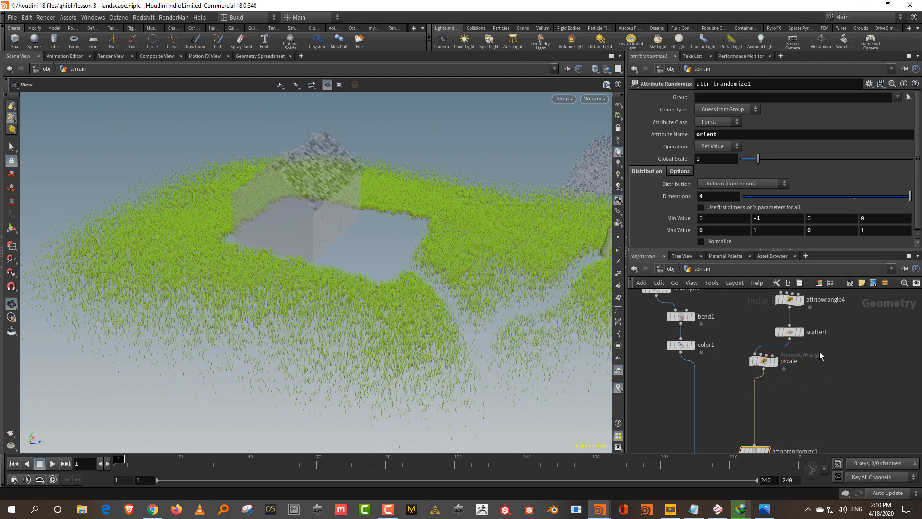
Insert an Attribute Noise node between the pscale wrangle and attribrandomize1
left_click(818, 400)
key("Tab")
type("noise")
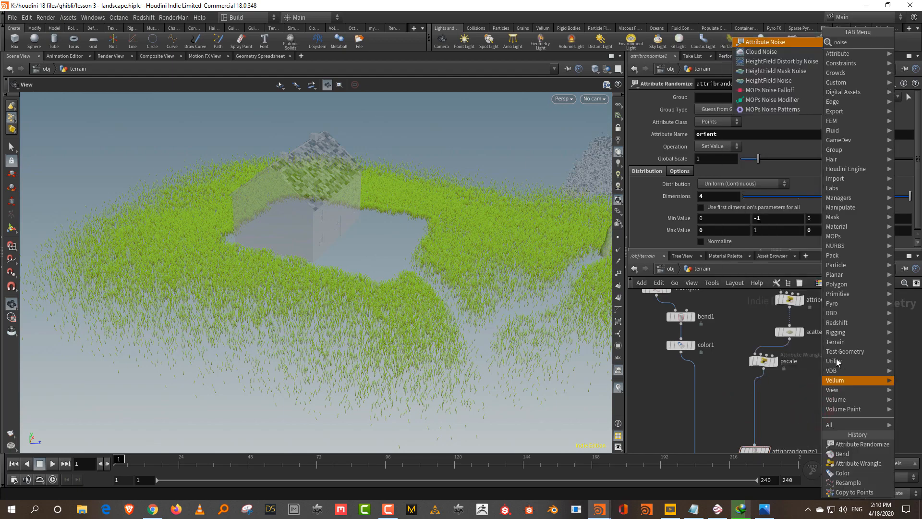
left_click(773, 44)
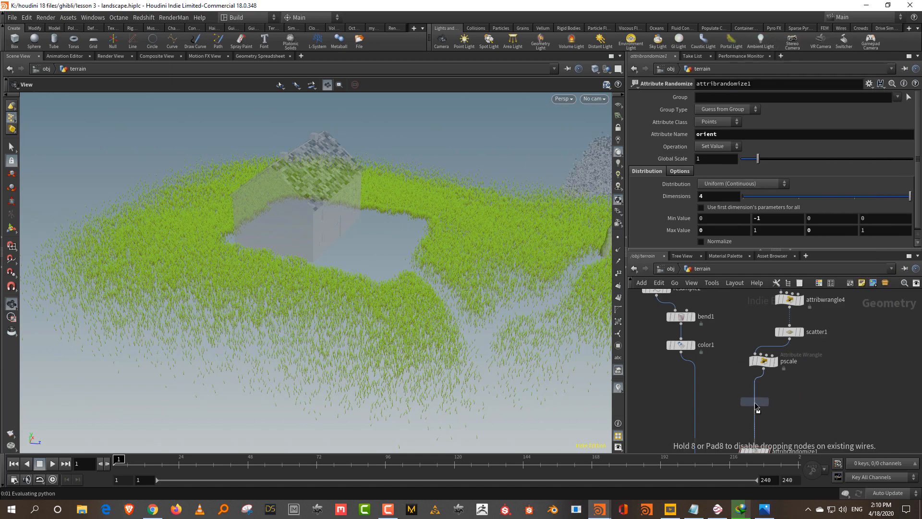
left_click(760, 398)
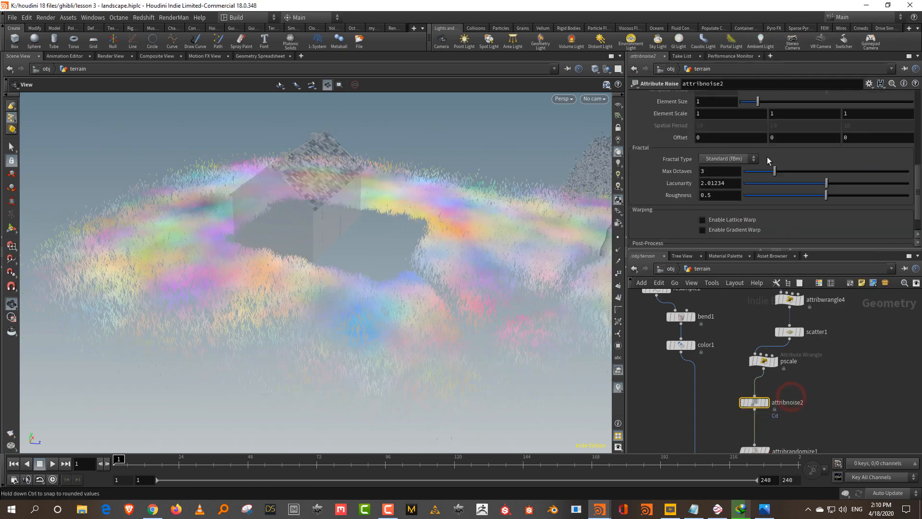
Set attribnoise2's Signature to 1D and its target attribute to pscale
left_click_drag(748, 291, 748, 366)
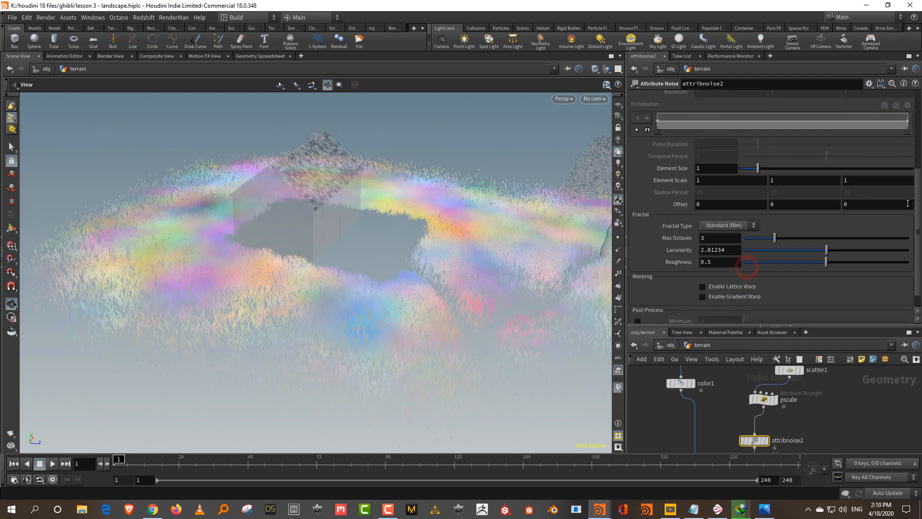
scroll(848, 140, "up", 5)
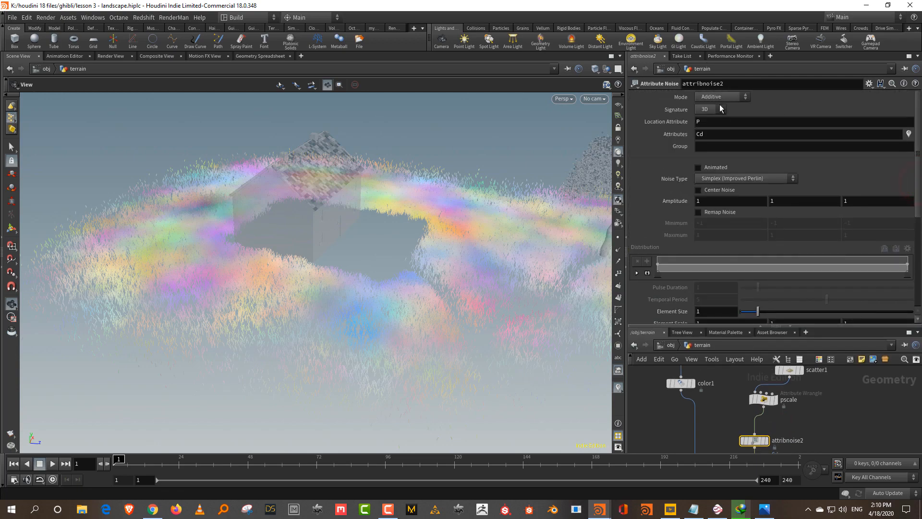
left_click(711, 119)
left_click_drag(718, 134, 657, 142)
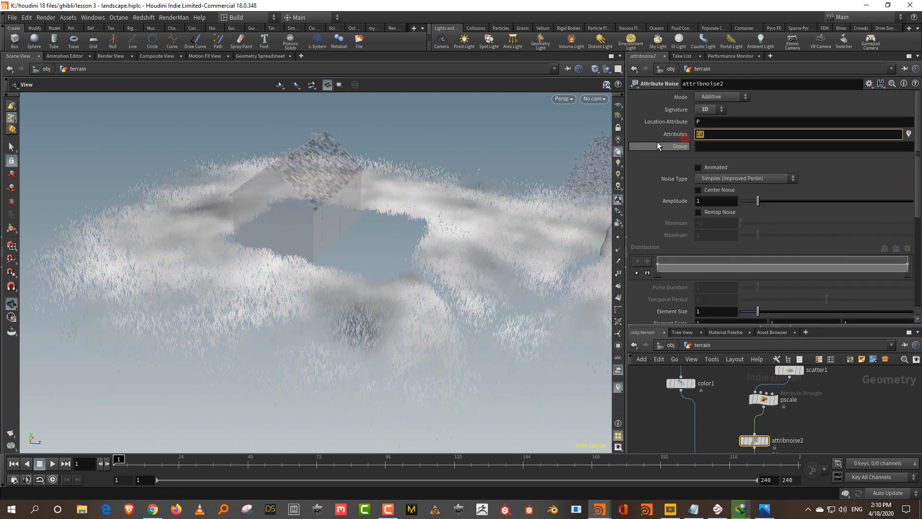
type("pscale")
key("Return")
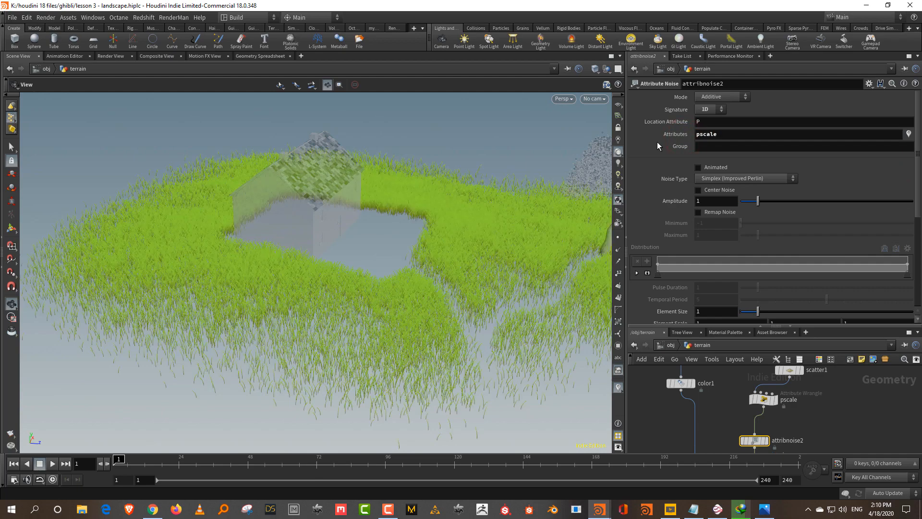
Switch attribnoise2's Mode to Multiplicative and raise its Amplitude to 1.76
left_click(723, 97)
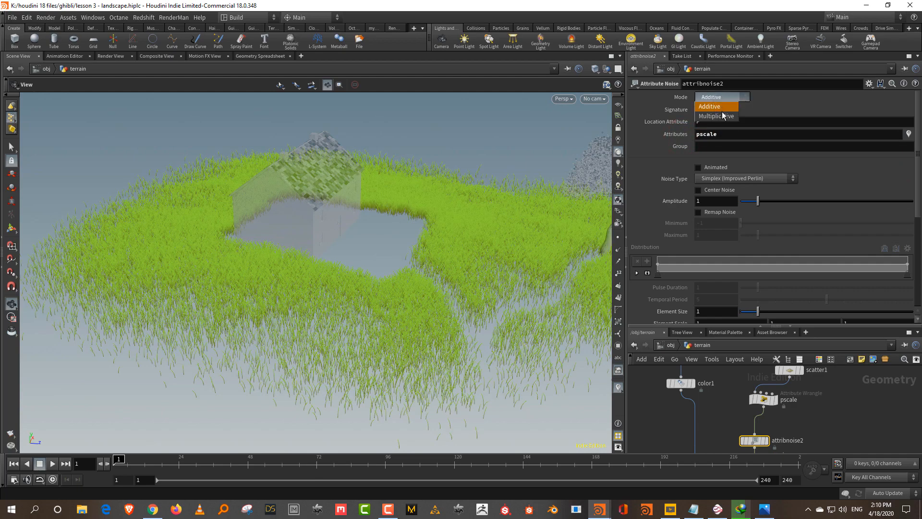
left_click(723, 116)
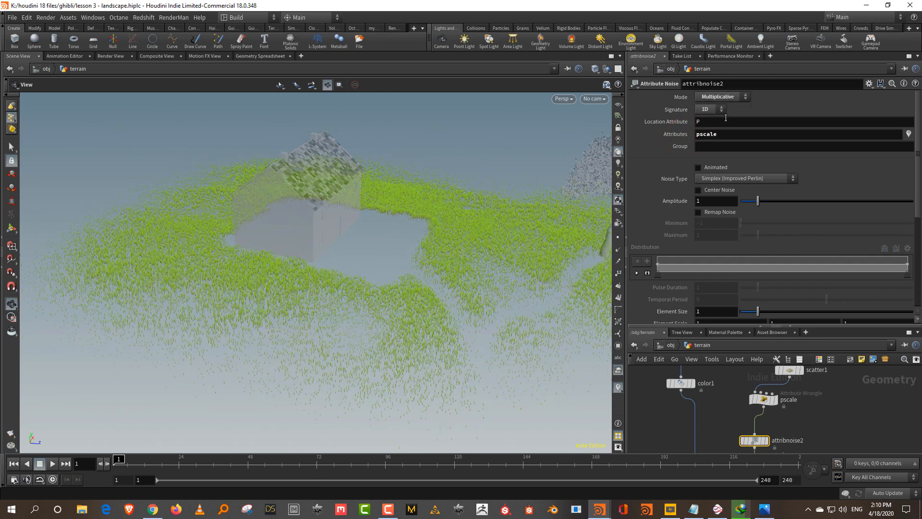
left_click_drag(420, 337, 467, 355)
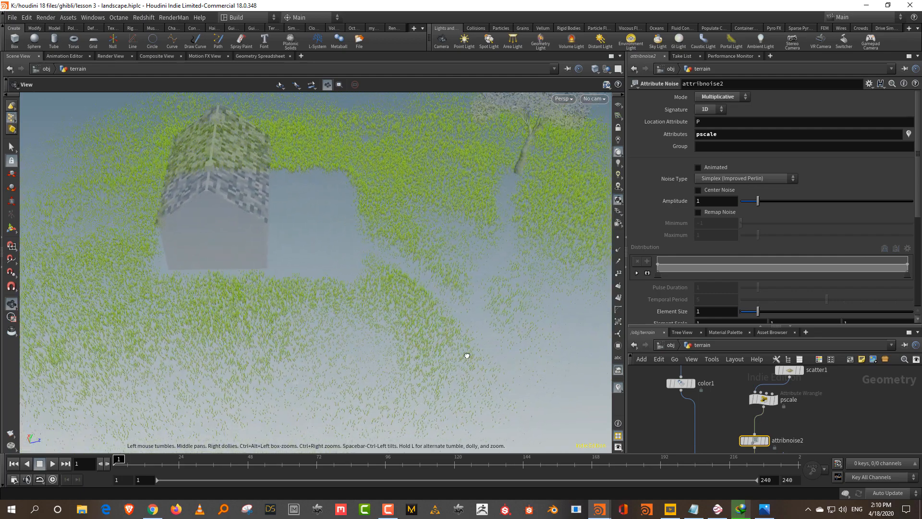
left_click(779, 202)
mouse_move(779, 202)
left_mouse_down()
mouse_move(759, 204)
mouse_move(771, 202)
left_mouse_up()
left_click_drag(529, 297, 521, 278)
Enable Remap Noise on attribnoise2 with a Minimum of 0.45 and a Maximum of 1.31
scroll(719, 137, "down", 4)
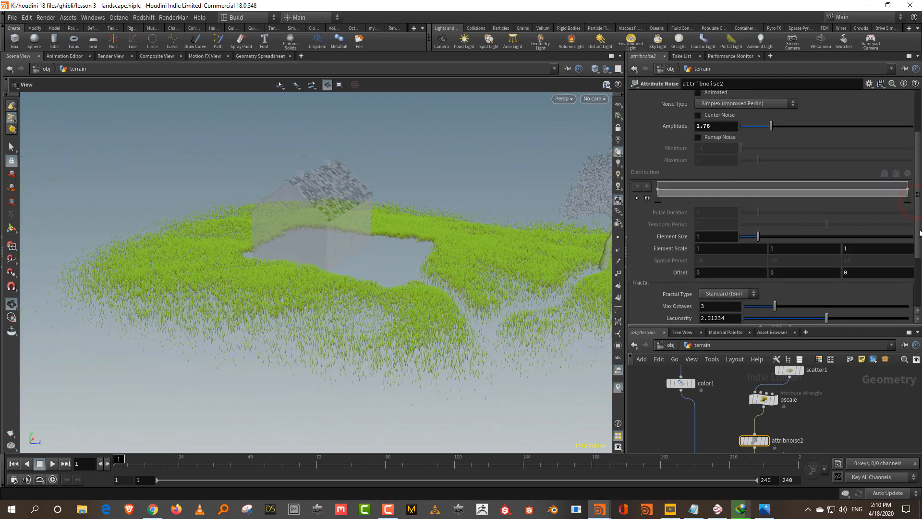
left_click(699, 138)
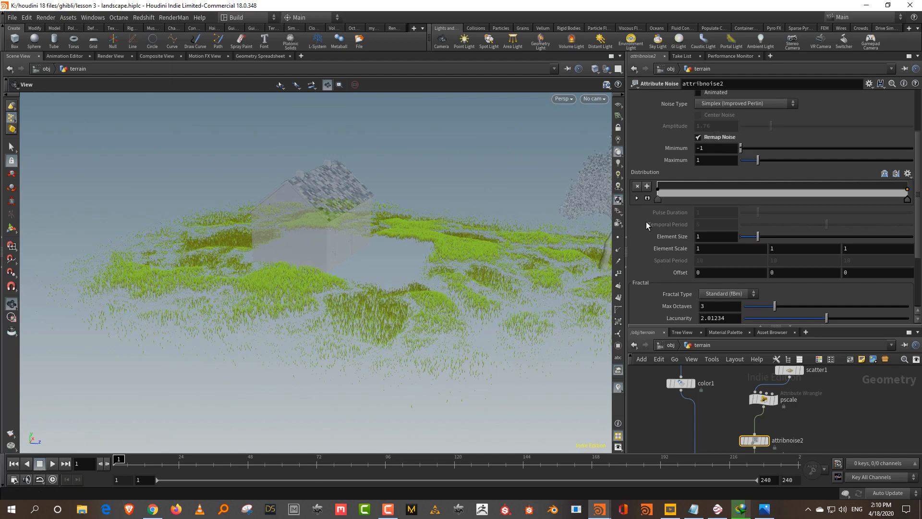
left_click_drag(572, 245, 604, 232)
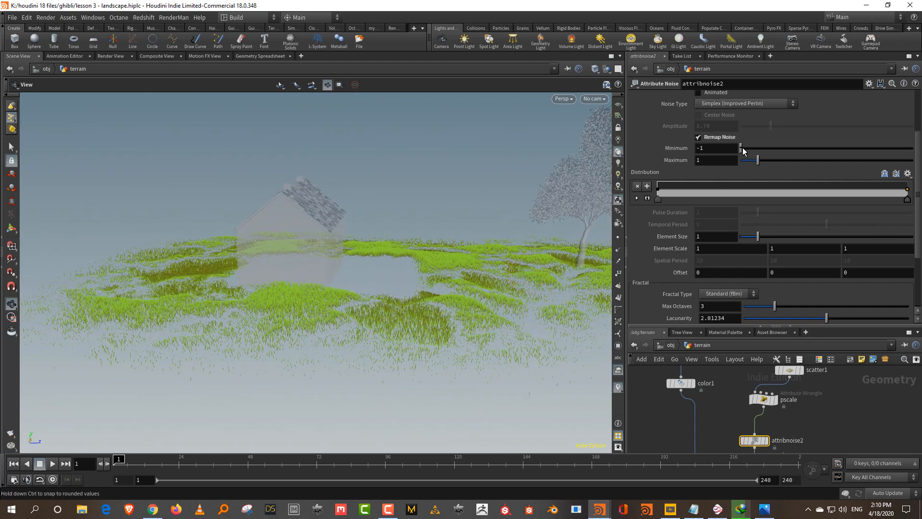
left_click_drag(743, 151, 778, 160)
left_click_drag(444, 350, 480, 334)
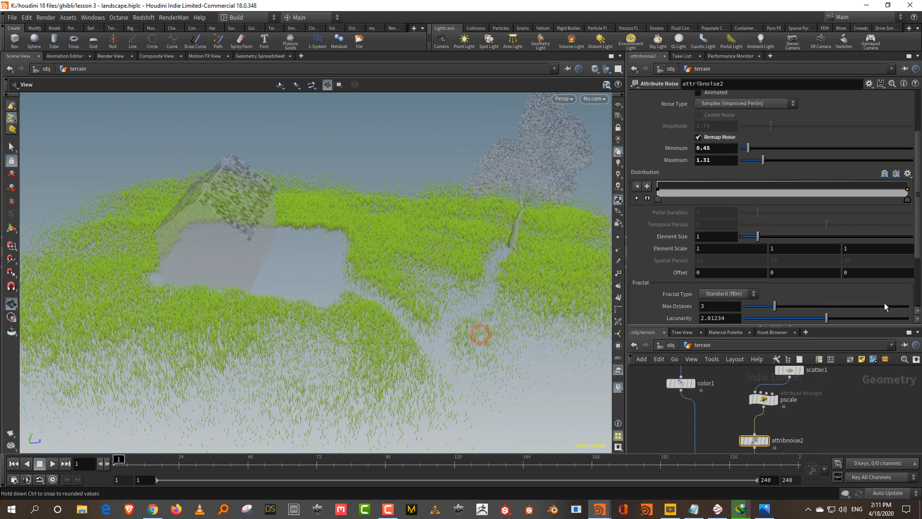
left_click_drag(871, 328, 871, 181)
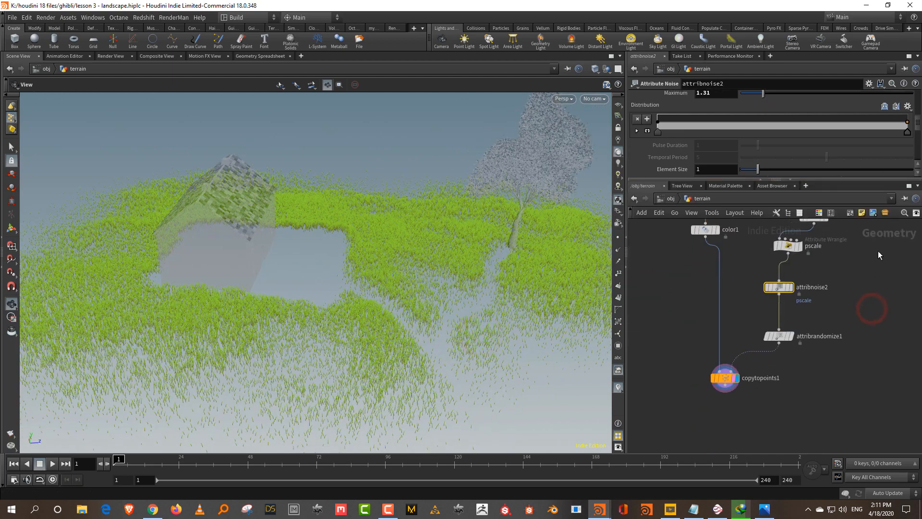
Duplicate the grass blade's line, resample, bend and color chain, place the copies beside it, and set line2's Length to 0.33
middle_click_drag(834, 358, 863, 389)
middle_click_drag(764, 315, 782, 342)
left_click_drag(675, 259, 759, 417)
middle_click_drag(801, 337, 853, 231)
key("ctrl+c")
key("ctrl+v")
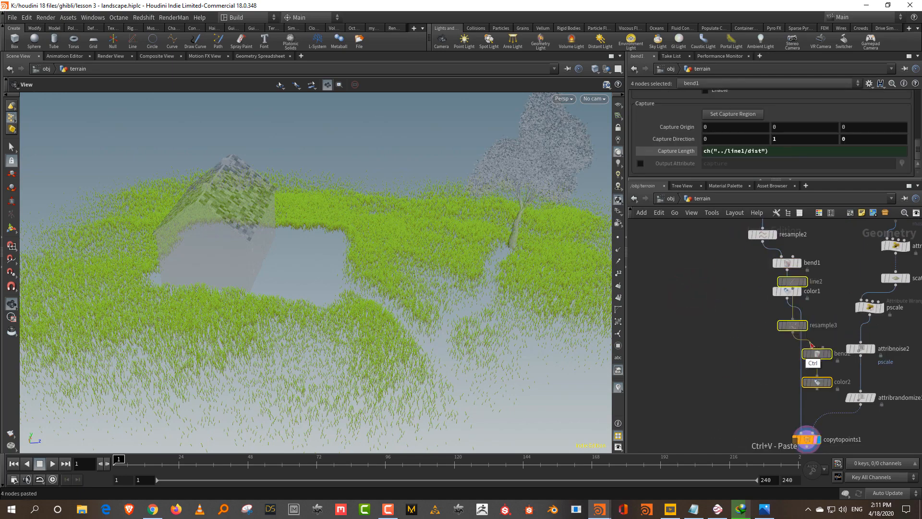
left_click_drag(817, 348, 667, 354)
left_click_drag(687, 268, 634, 297)
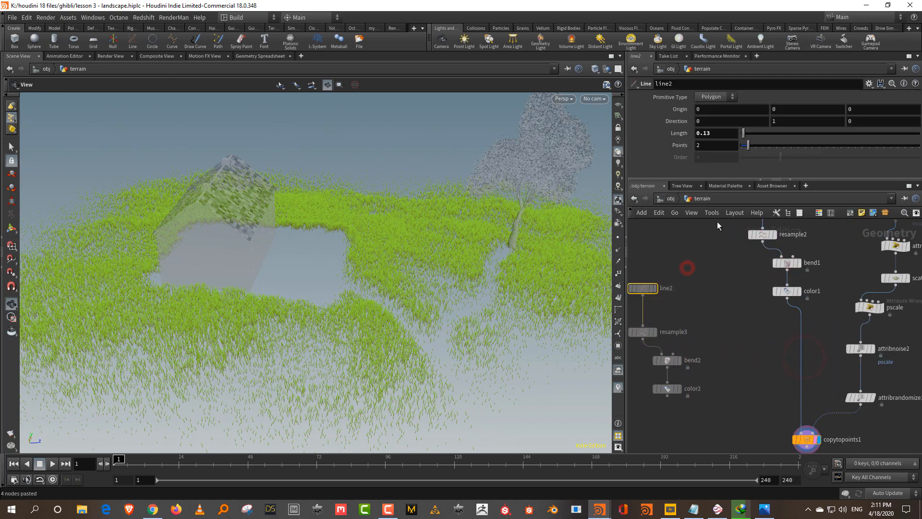
mouse_move(728, 133)
middle_mouse_down()
mouse_move(756, 133)
mouse_move(744, 134)
middle_mouse_up()
middle_click_drag(731, 307, 805, 269)
key("Tab")
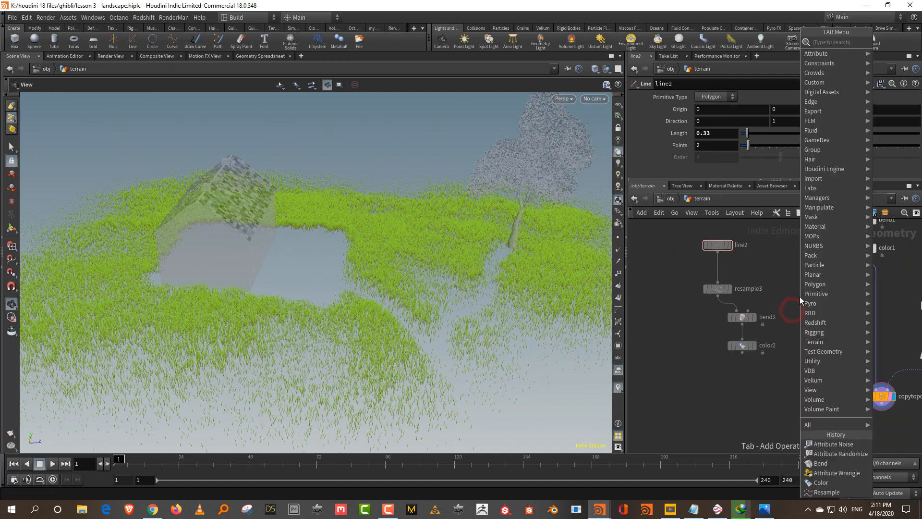
type("group")
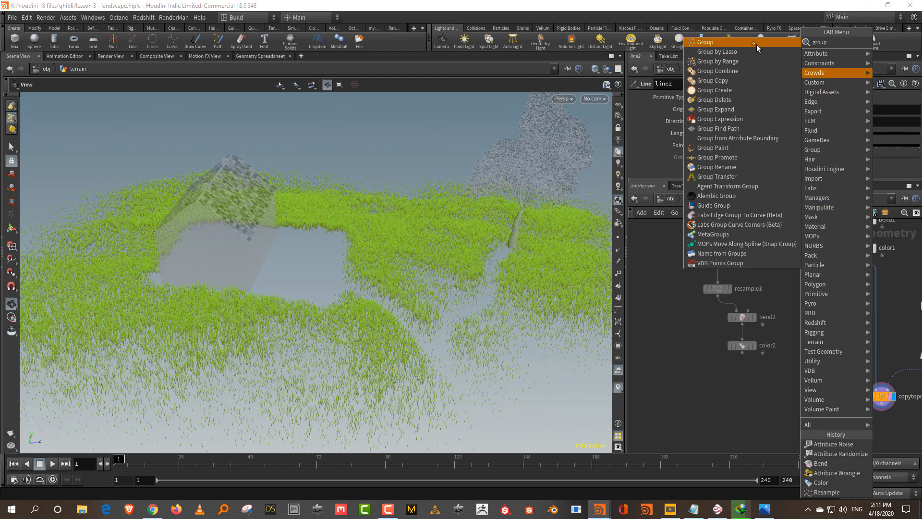
left_click(758, 46)
left_click(720, 396)
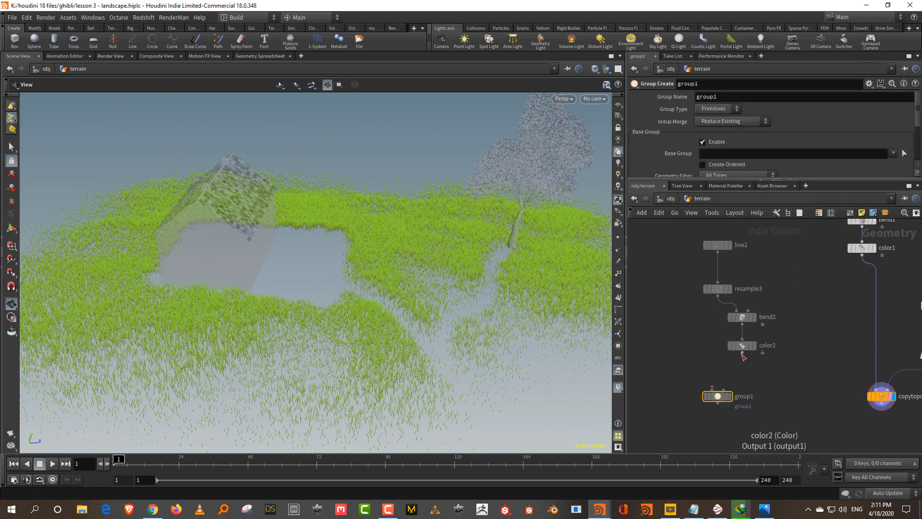
left_click_drag(743, 354, 728, 401)
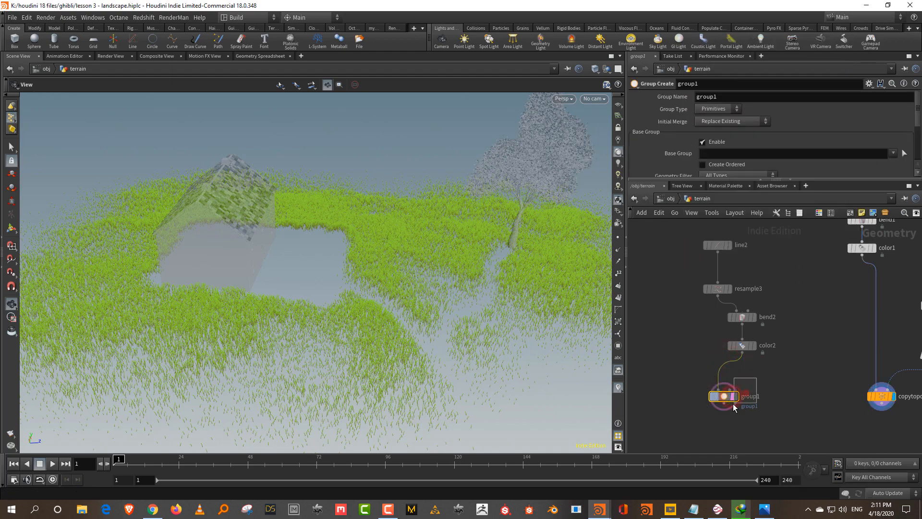
left_click(736, 395)
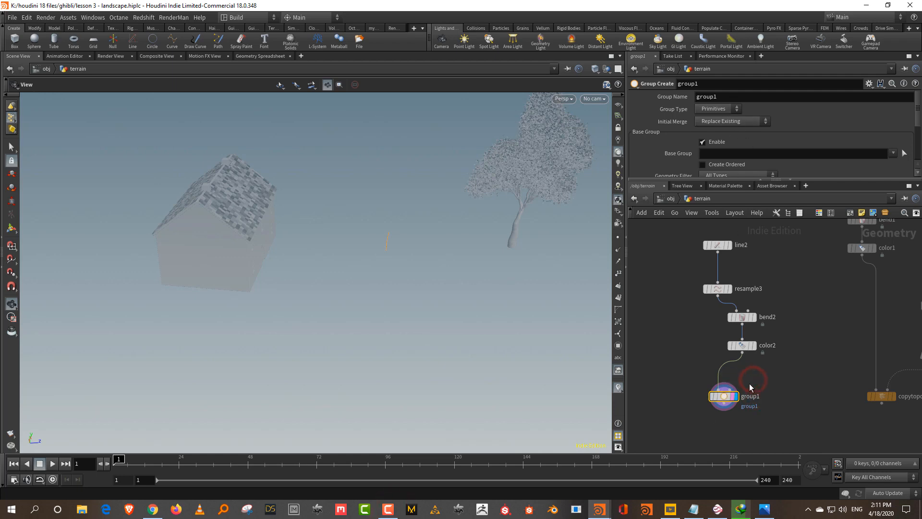
key("Delete")
Add a Group by Range node fed by color2 and make it the displayed node
key("Tab")
type("group")
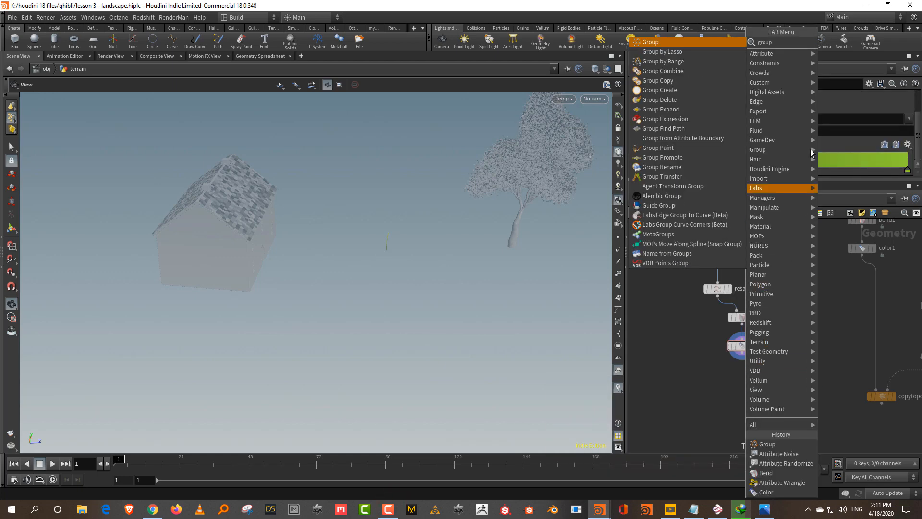
left_click(698, 64)
left_click(723, 402)
left_click_drag(742, 353, 723, 395)
left_click(735, 402)
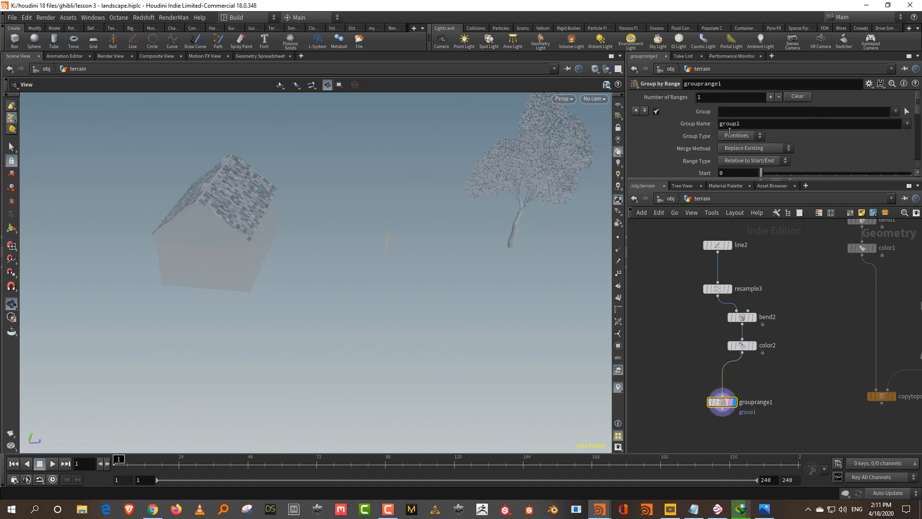
On grouprange1, name the group top, set Group Type to Points and End to 1, and invert the range
double_click(730, 126)
type("top")
key("Return")
left_click_drag(741, 180, 735, 248)
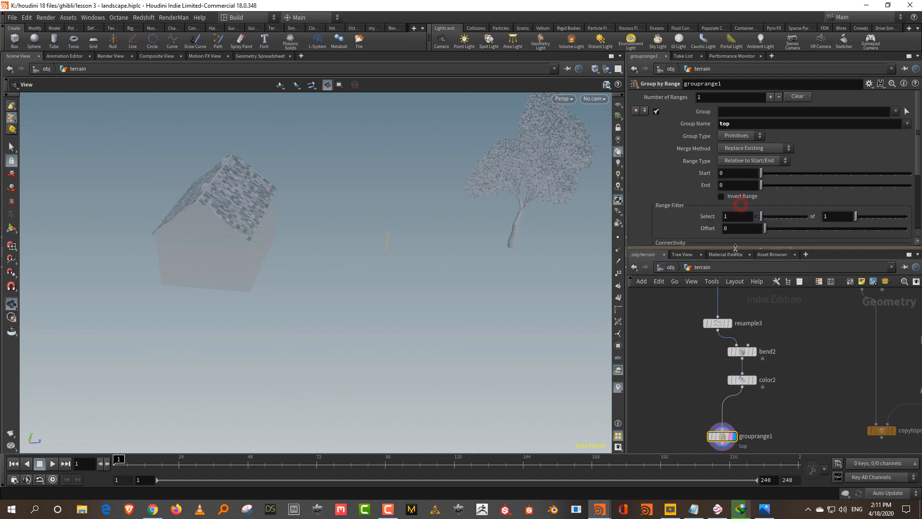
left_click(742, 136)
left_click(735, 146)
key("space+g")
left_click_drag(413, 285, 434, 259)
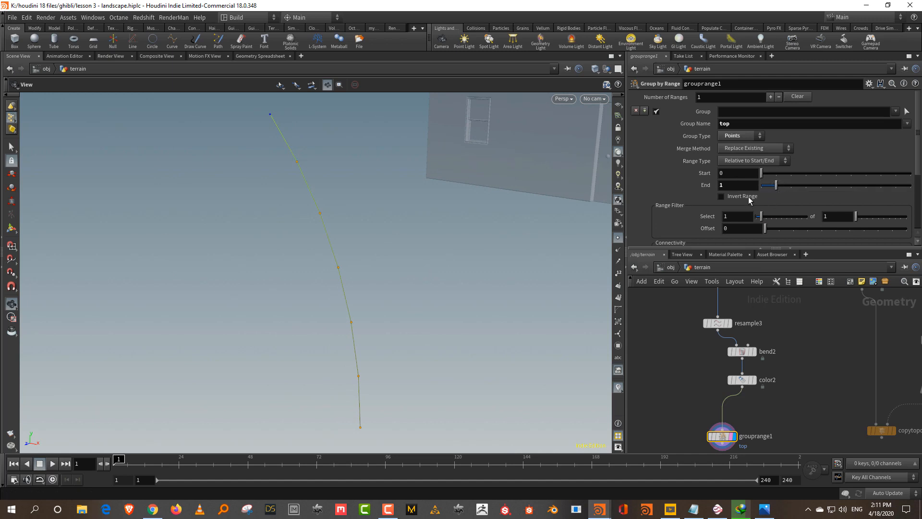
left_click_drag(752, 249, 752, 171)
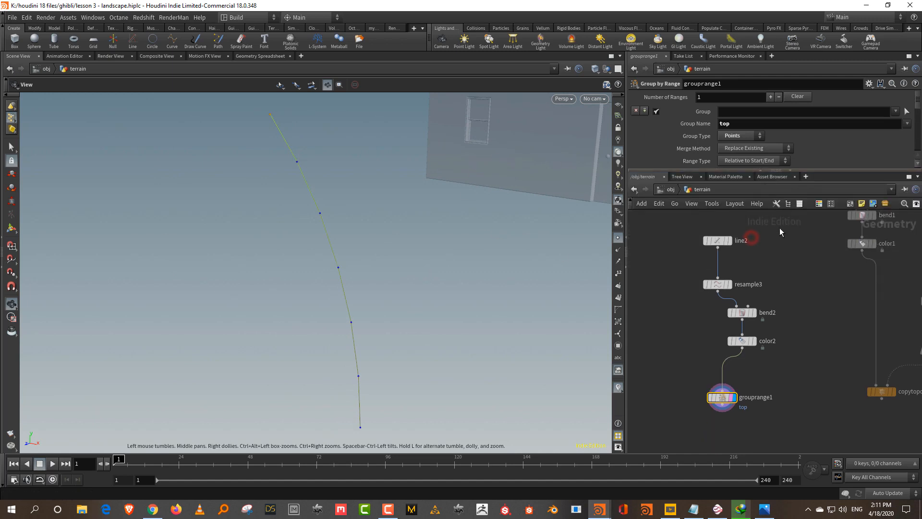
Add a Sphere node beside grouprange1
right_click(791, 318)
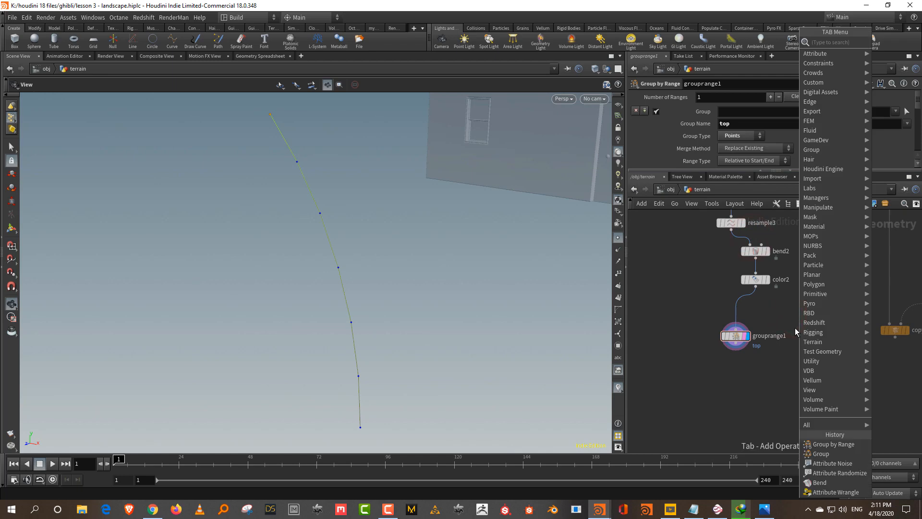
type("sph")
left_click(739, 45)
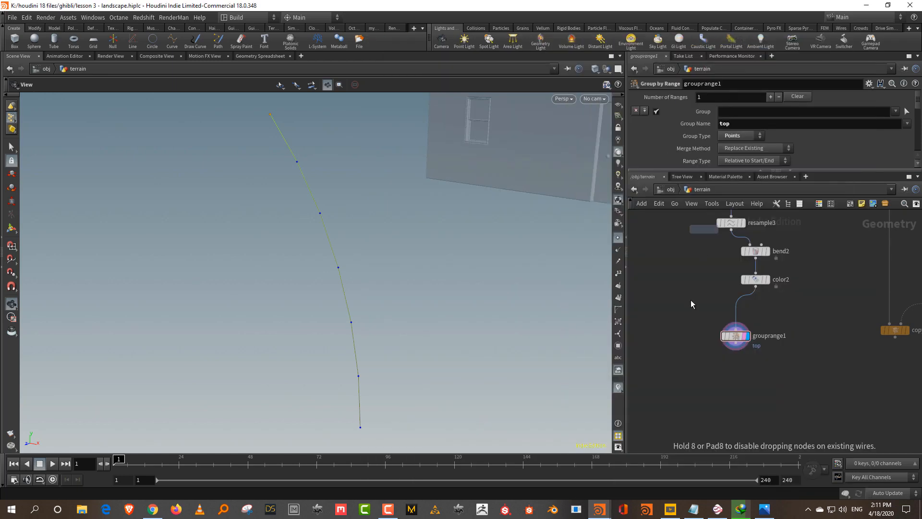
left_click(719, 309)
Add an Orientation Along Curve node fed by grouprange1, display it and check its point normals
key("Tab")
type("orie")
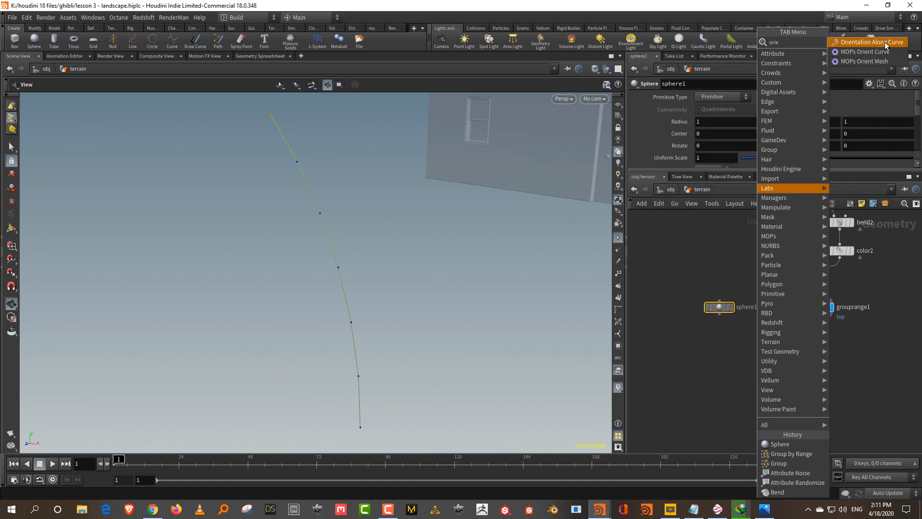
left_click(884, 41)
left_click(789, 375)
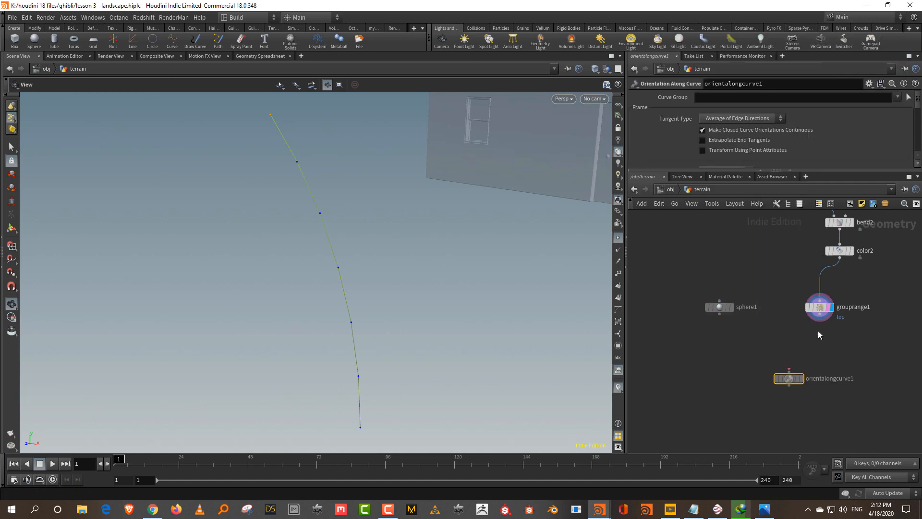
left_click(802, 379)
left_click(622, 250)
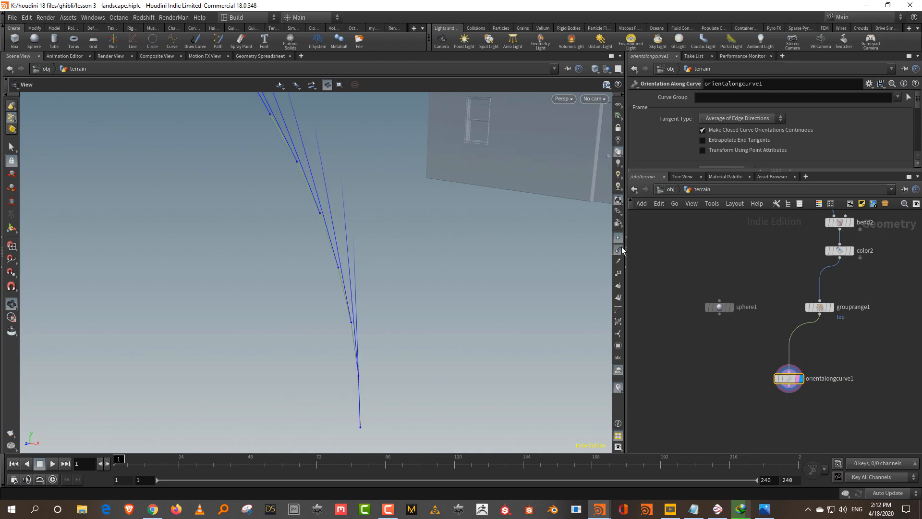
left_click(621, 250)
Add a displayed Copy to Points node with sphere1 as the source and orientalongcurve1 as the target points
middle_click_drag(742, 370, 731, 344)
key("Tab")
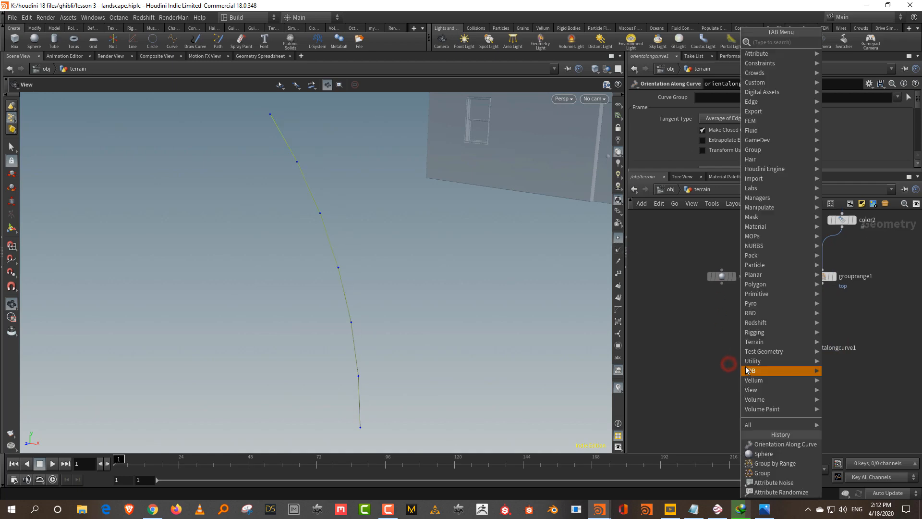
type("c")
mouse_move(742, 373)
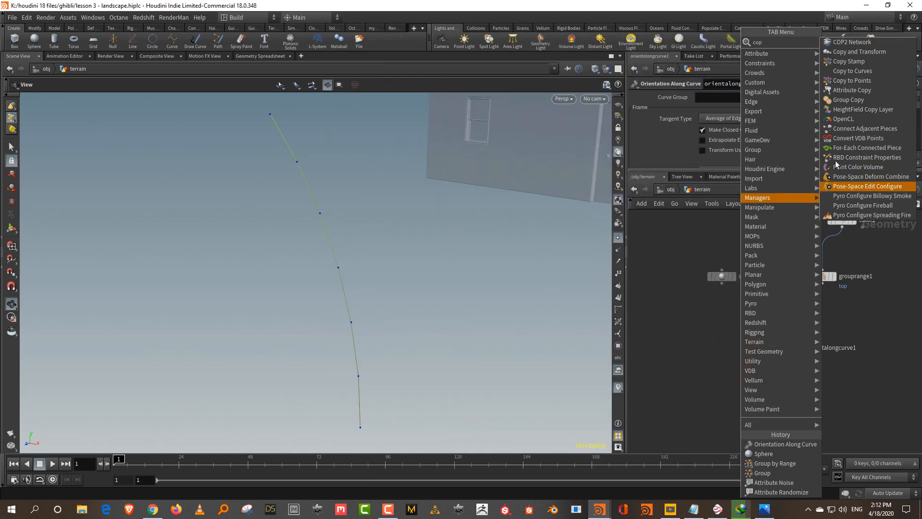
left_click(865, 78)
left_click(738, 402)
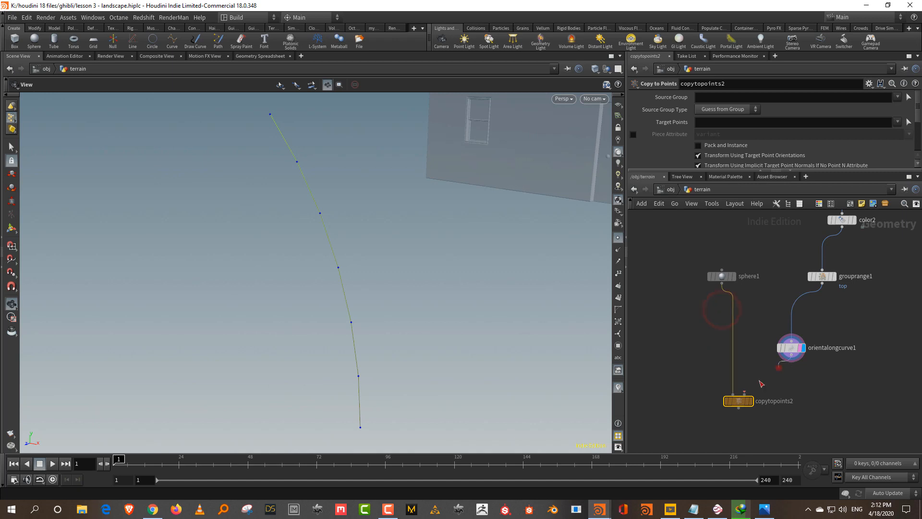
left_click_drag(792, 355, 734, 401)
left_click(750, 400)
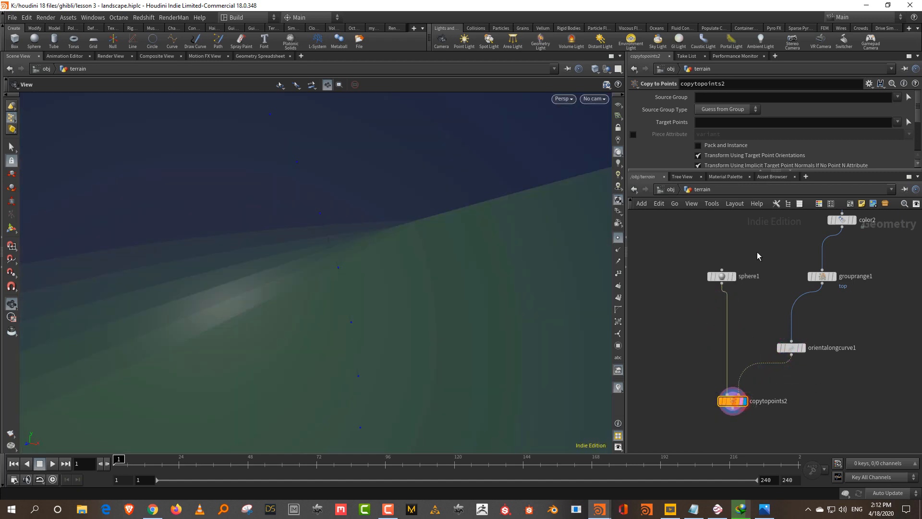
Set sphere1's Radius to 0.1 on all three axes and its Uniform Scale to 0.25
left_click(735, 276)
middle_click_drag(682, 122, 630, 133)
left_click_drag(758, 158, 745, 158)
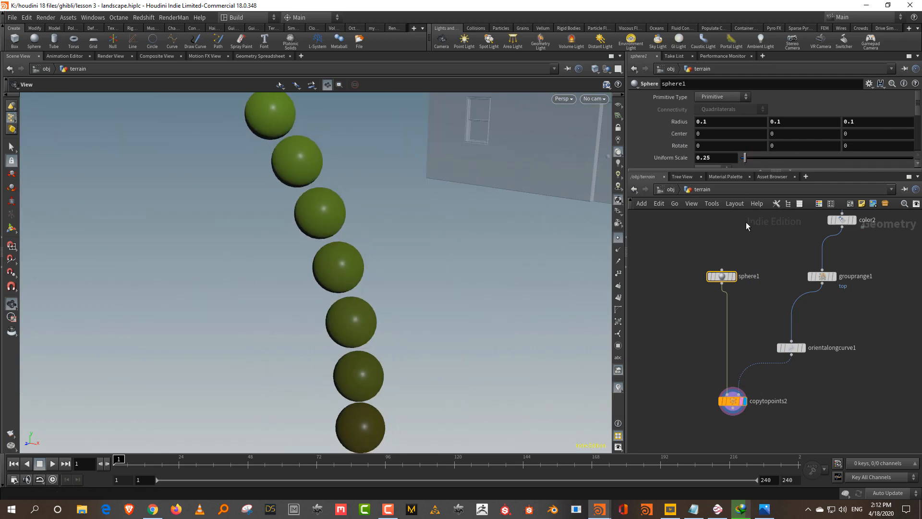
Append a displayed Color node to copytopoints2 and limit the copy's Target Points to the top group
key("Tab")
type("col")
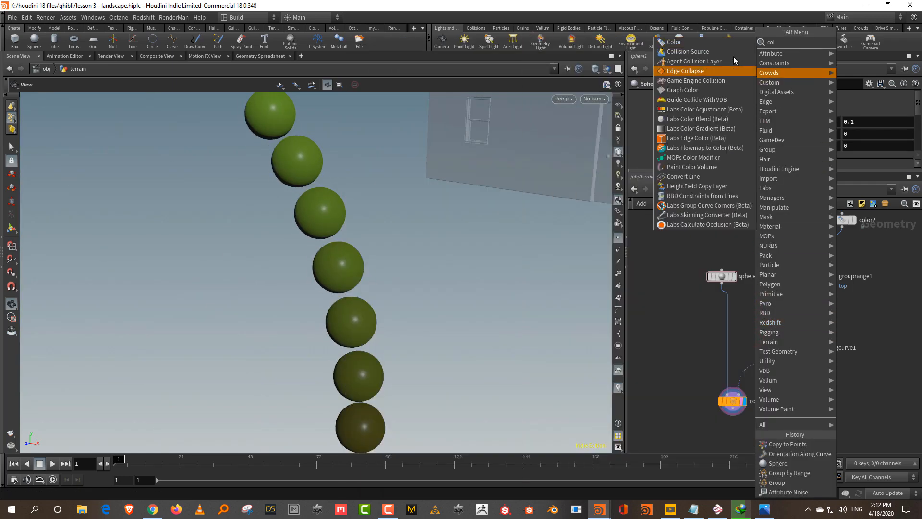
left_click(706, 43)
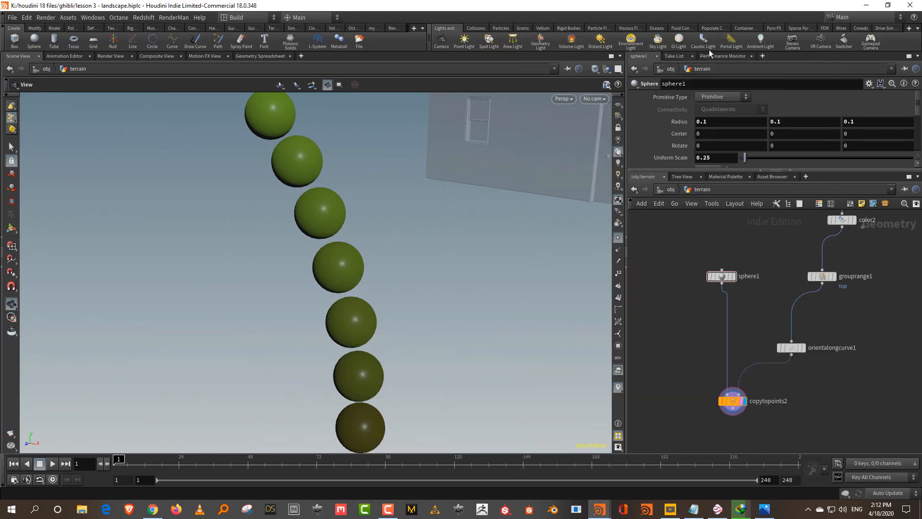
left_click(745, 379)
left_click_drag(743, 379, 742, 396)
left_click(753, 404)
left_click_drag(701, 344, 806, 307)
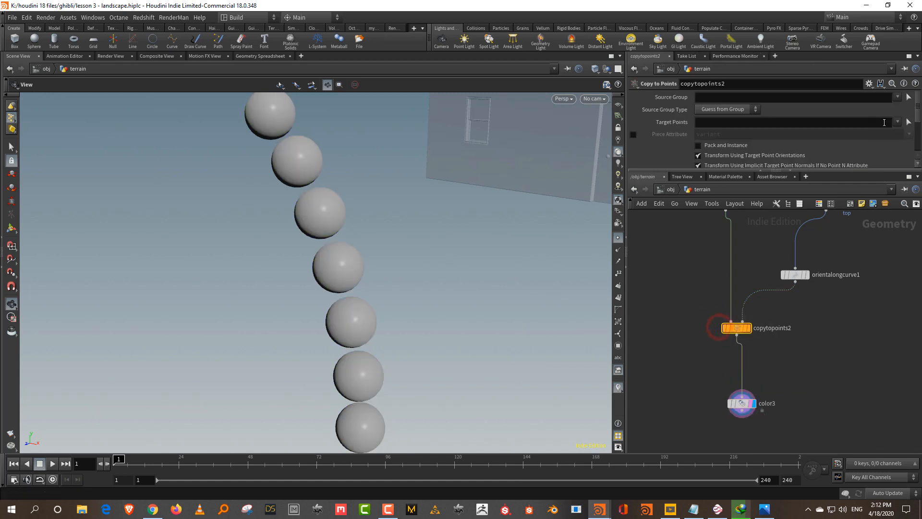
left_click(902, 133)
Set color3 to a pink with hue 293, saturation 0.782 and value 1
left_click_drag(814, 378, 724, 424)
left_click(705, 157)
left_click(889, 236)
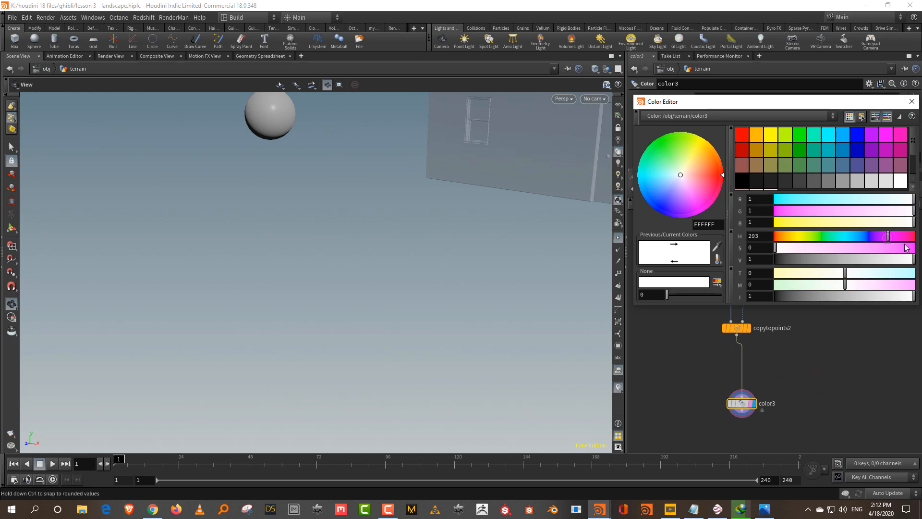
left_click(901, 248)
left_click(883, 249)
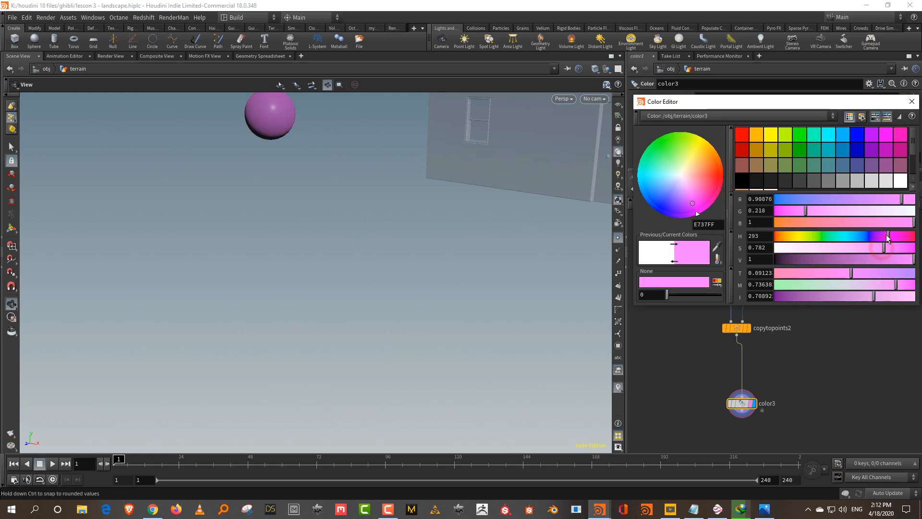
left_click(912, 104)
Merge color3 with orientalongcurve1 in a new Merge node and display the combined flower and stem
middle_click_drag(800, 375, 812, 364)
key("Tab")
type("mer")
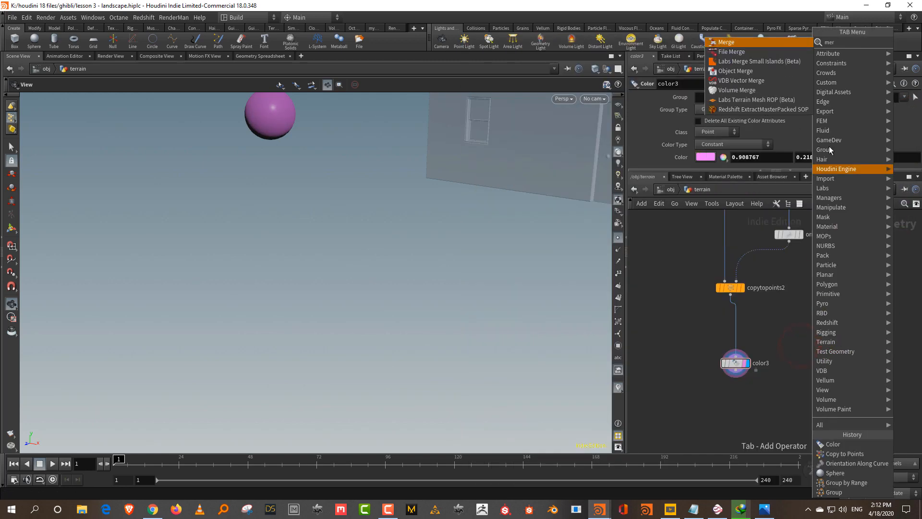
left_click(748, 42)
left_click(754, 382)
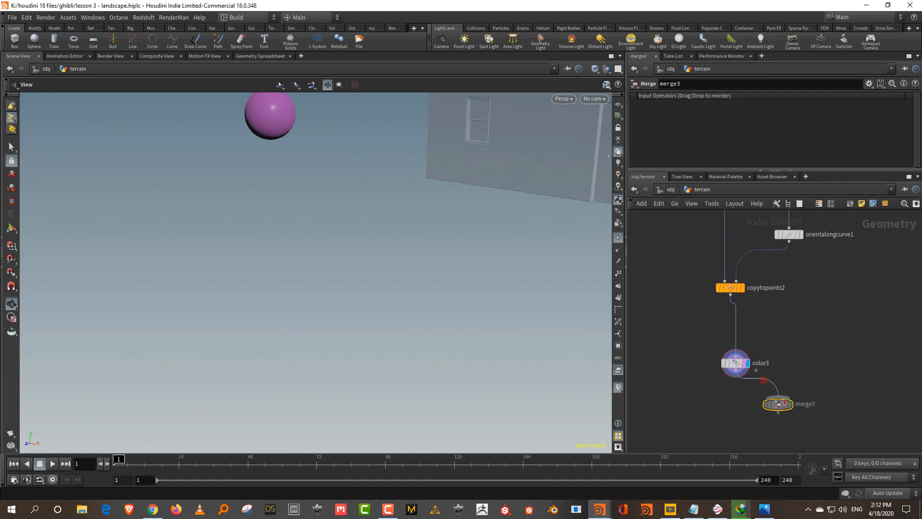
left_click(789, 241)
left_click(788, 391)
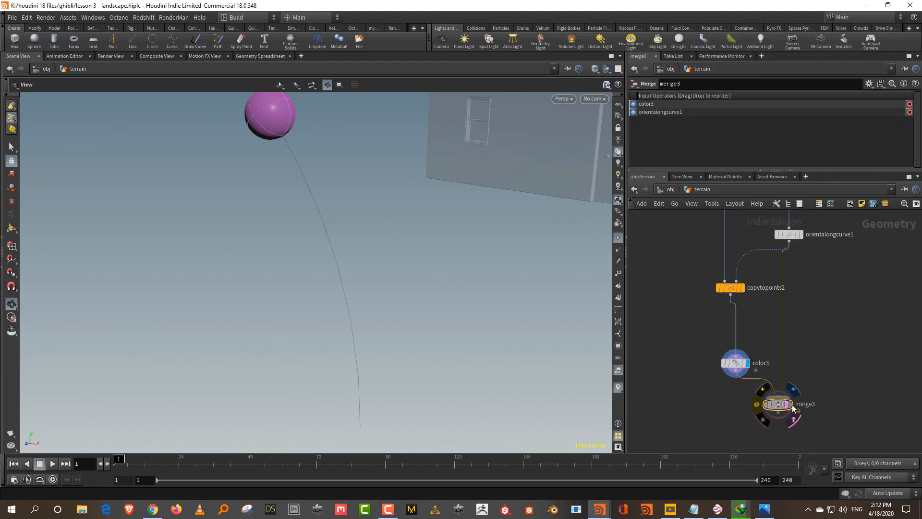
left_click(791, 405)
left_click_drag(544, 353, 518, 332)
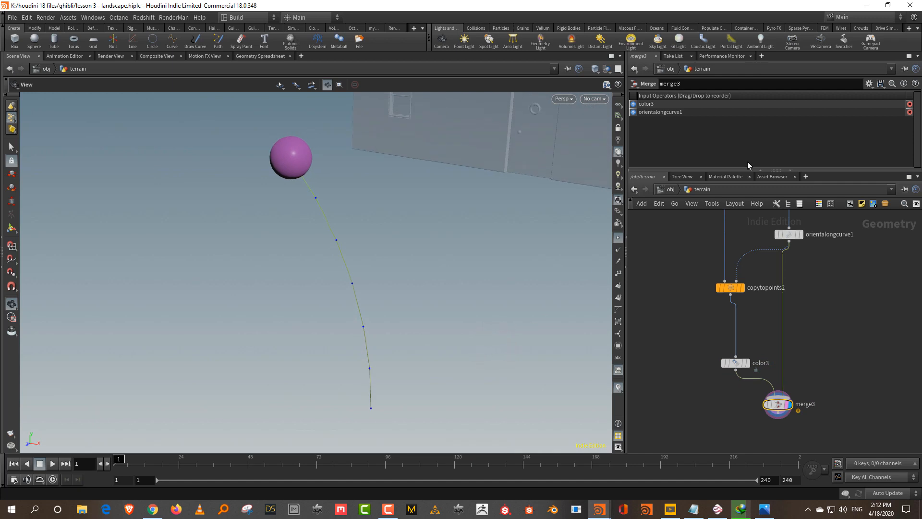
Examine the grass branch of the network, from attribwrangle4 and scatter1 through pscale and attribnoise2 to attribrandomize1
left_click_drag(746, 170, 745, 147)
middle_click_drag(864, 267, 744, 384)
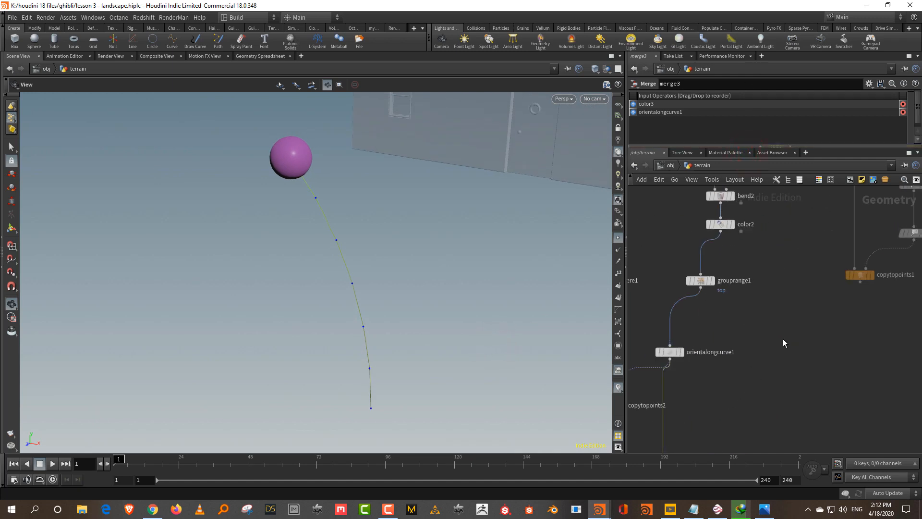
scroll(740, 416, "down", 4)
scroll(740, 416, "up", 1)
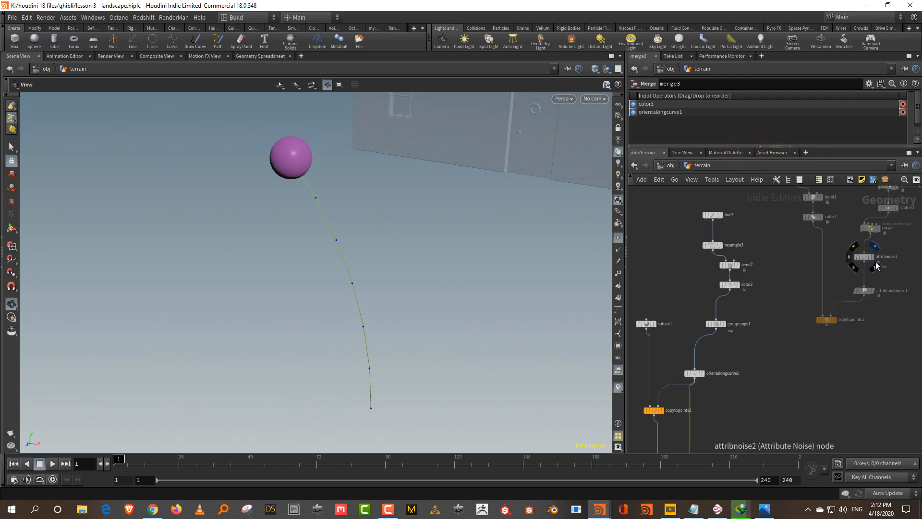
middle_click_drag(877, 265, 855, 336)
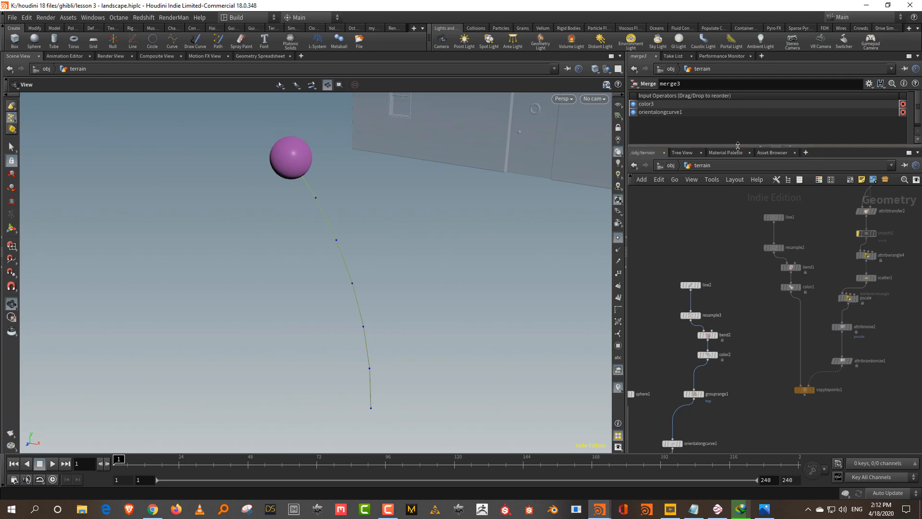
left_click_drag(738, 145, 739, 175)
right_click_drag(466, 185, 425, 346)
middle_click_drag(884, 356, 873, 385)
scroll(870, 382, "up", 3)
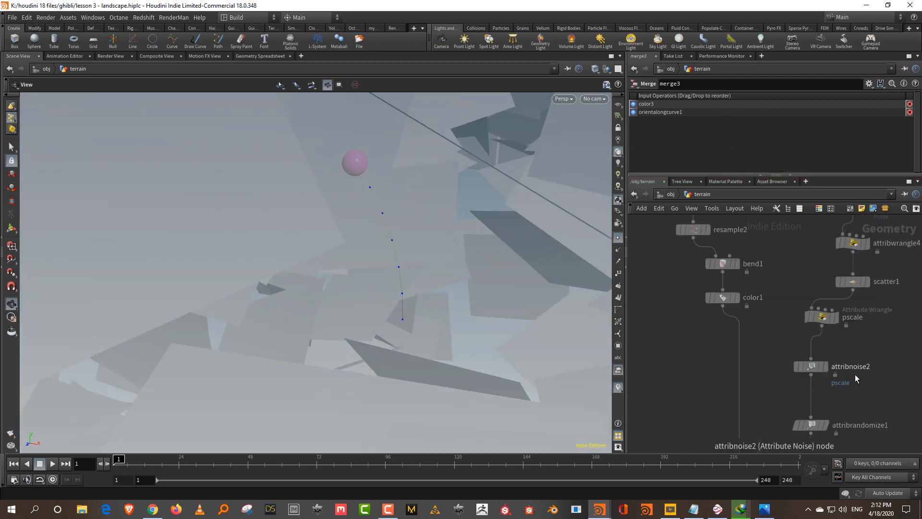
Display attribrandomize1 and frame its scattered points together with the house and the tree
left_click(811, 423)
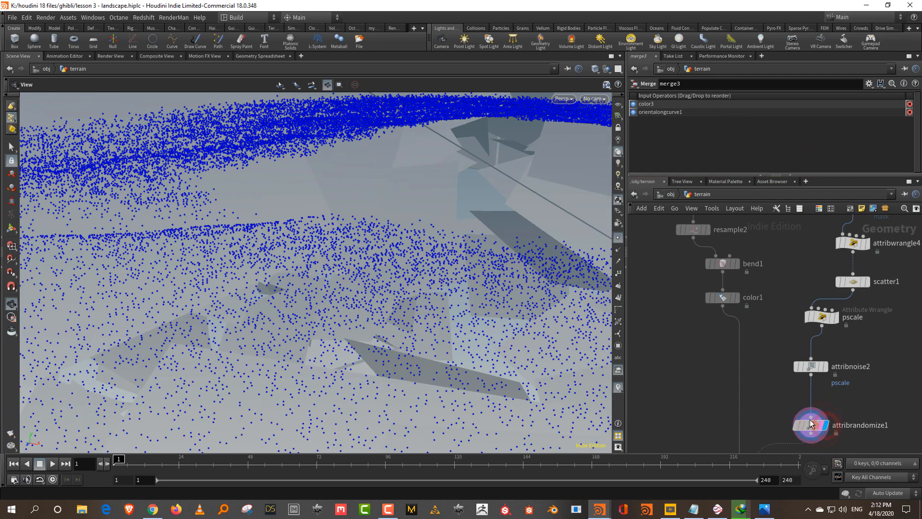
left_click(811, 424)
right_click_drag(428, 269, 411, 318)
left_click_drag(411, 318, 471, 265)
middle_click_drag(364, 345, 446, 298)
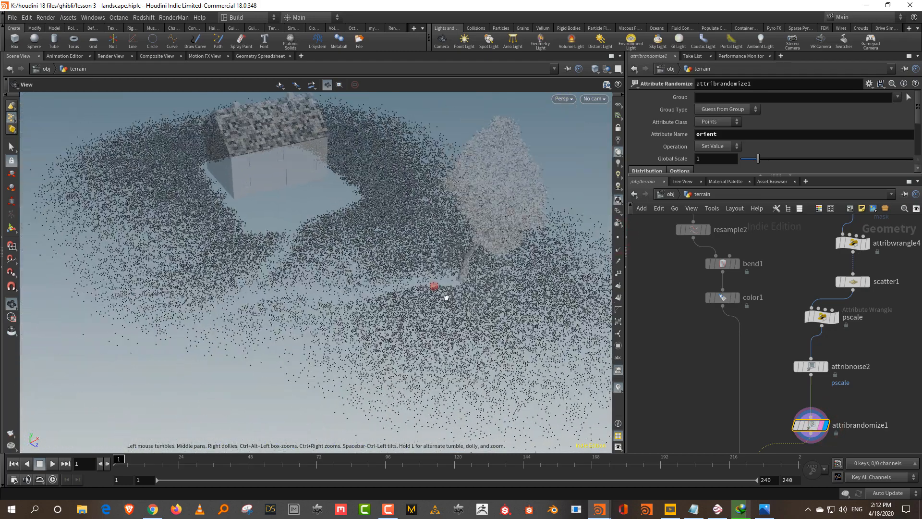
Branch a displayed Attribute Noise node off attribrandomize1
scroll(446, 297, "up", 2)
middle_click_drag(871, 402, 847, 303)
key("Tab")
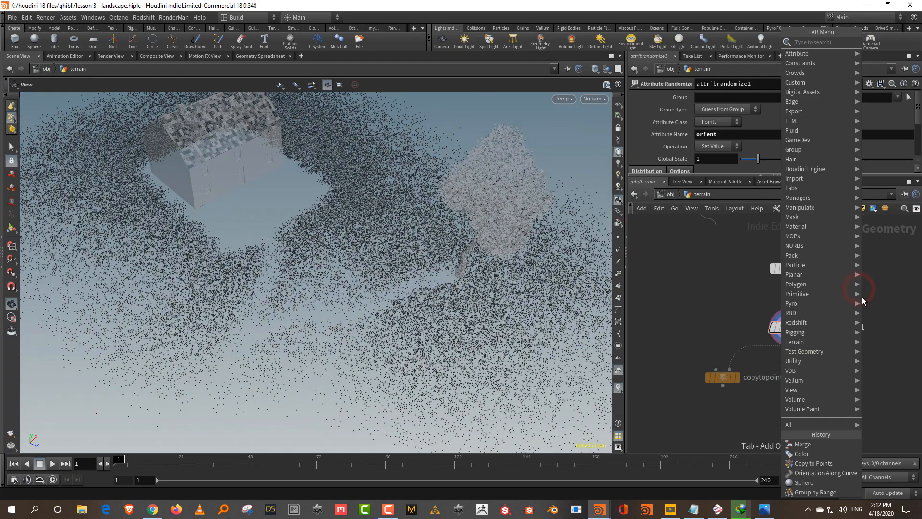
type("noise")
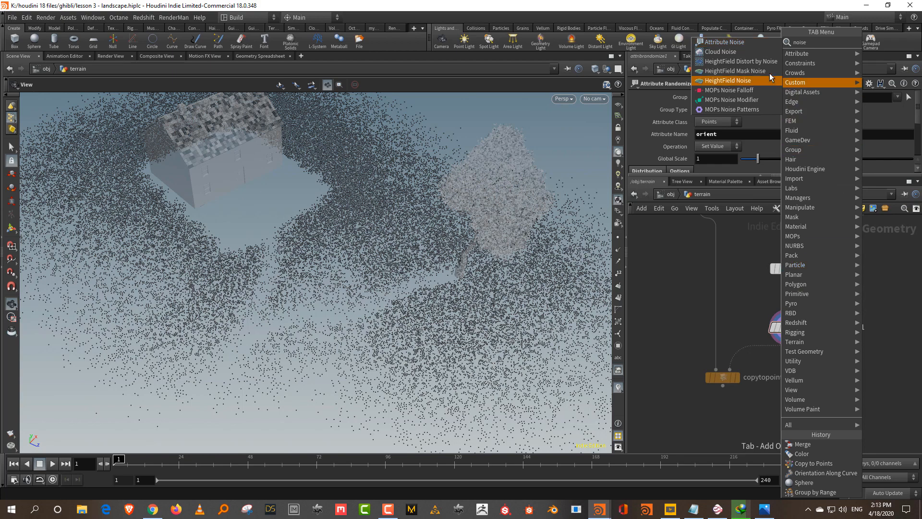
left_click(740, 43)
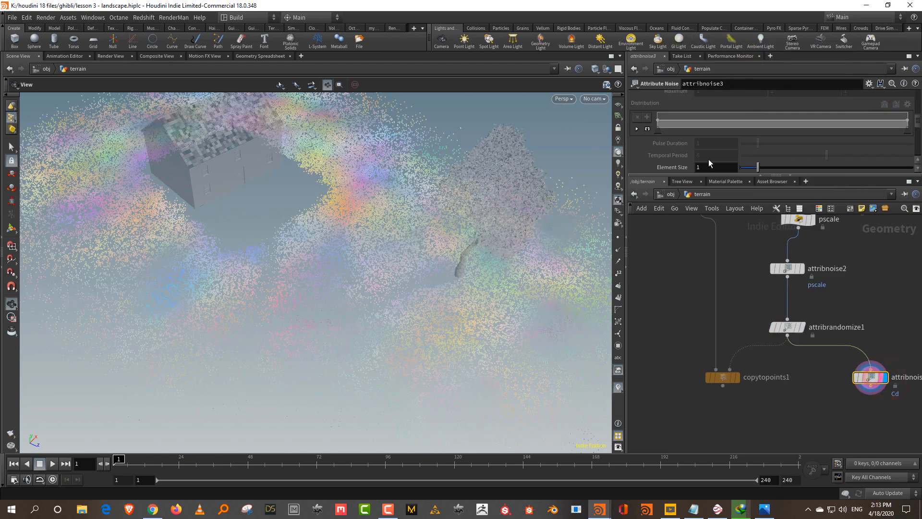
Set attribnoise3 to a 1D signature on an attribute named noise, and enable Remap Noise with a minimum of 0
left_click_drag(723, 177, 723, 289)
scroll(758, 163, "up", 5)
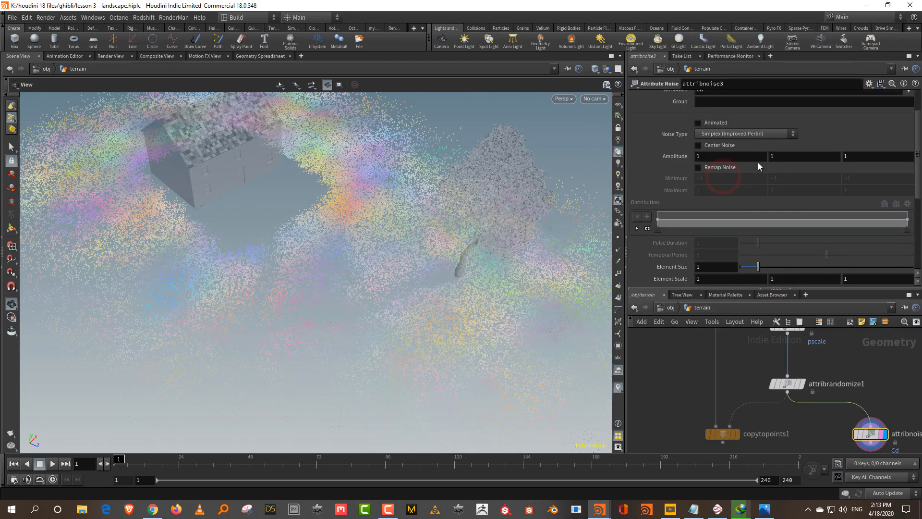
left_click(704, 109)
left_click(706, 118)
left_click_drag(715, 134, 652, 143)
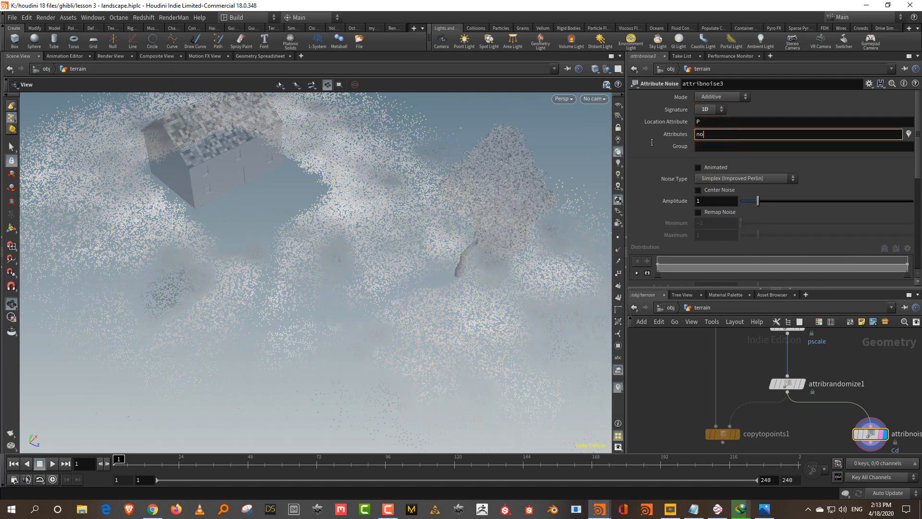
type("noiss")
key("BackSpace")
type("e")
key("Return")
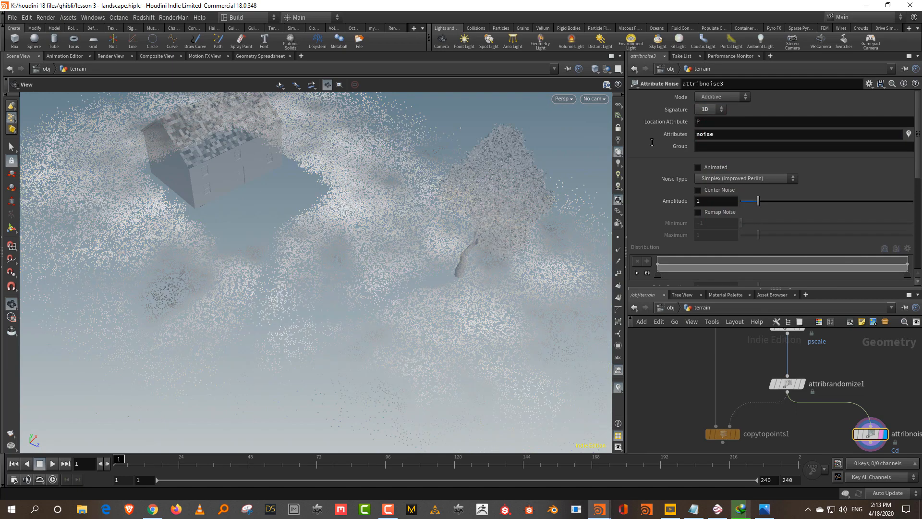
left_click(719, 212)
left_click_drag(760, 223, 731, 223)
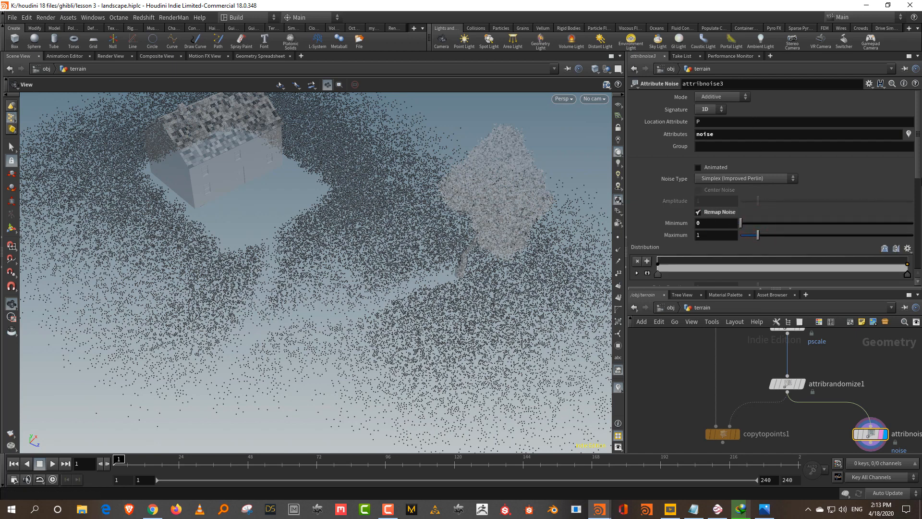
Append a displayed Group Expression node below attribnoise3
left_click_drag(834, 289, 835, 203)
middle_click_drag(874, 325, 855, 243)
left_click(807, 340)
key("Tab")
type("group")
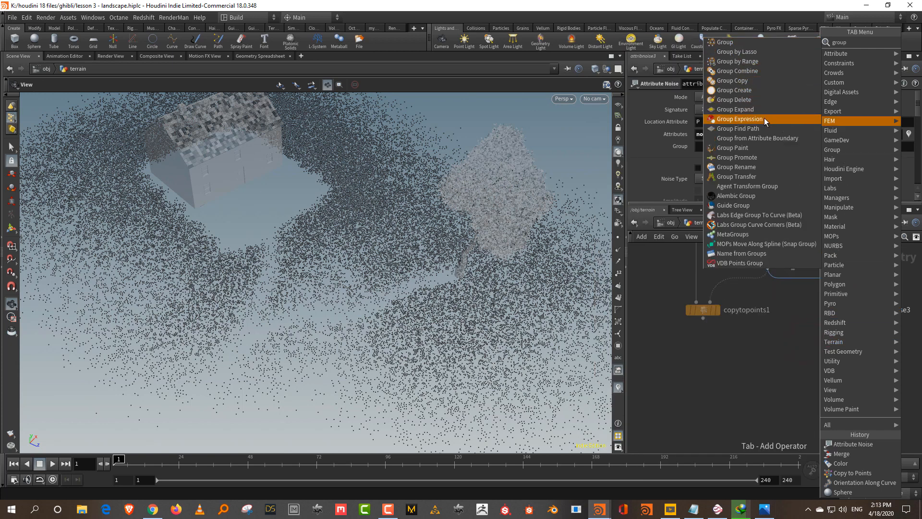
left_click(740, 119)
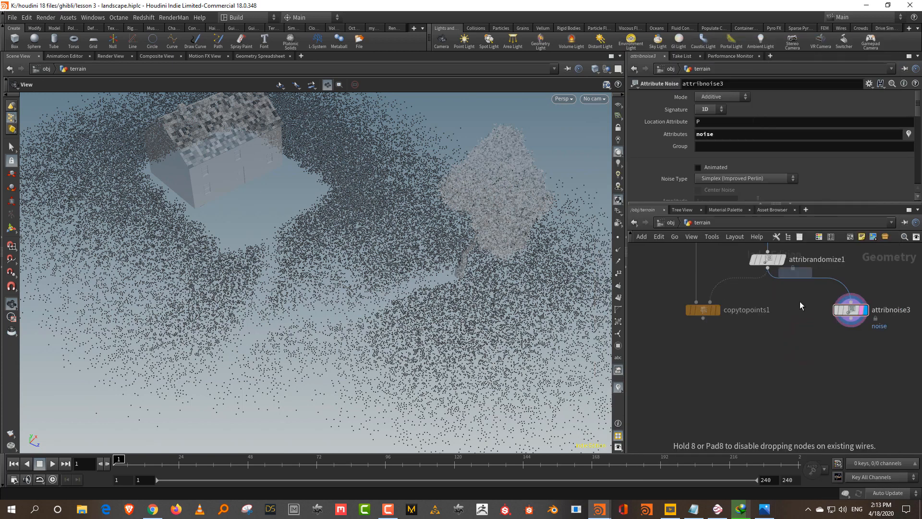
left_click(816, 385)
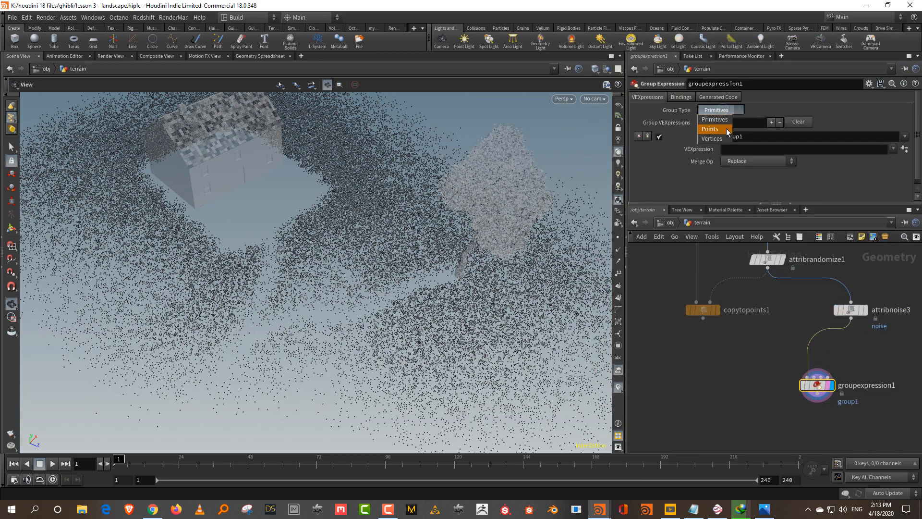
Set groupexpression1's Group Type to Points and name its group grass
left_click(727, 130)
left_click(761, 138)
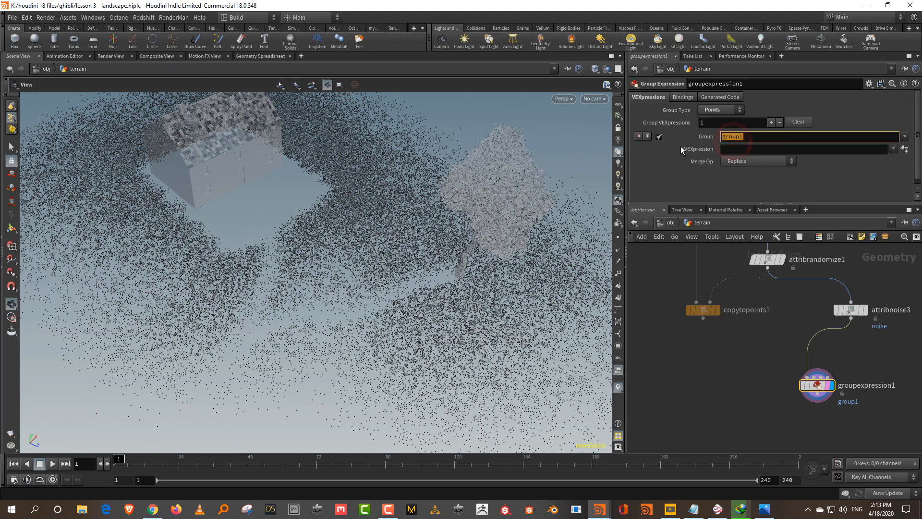
type("grass")
key("Return")
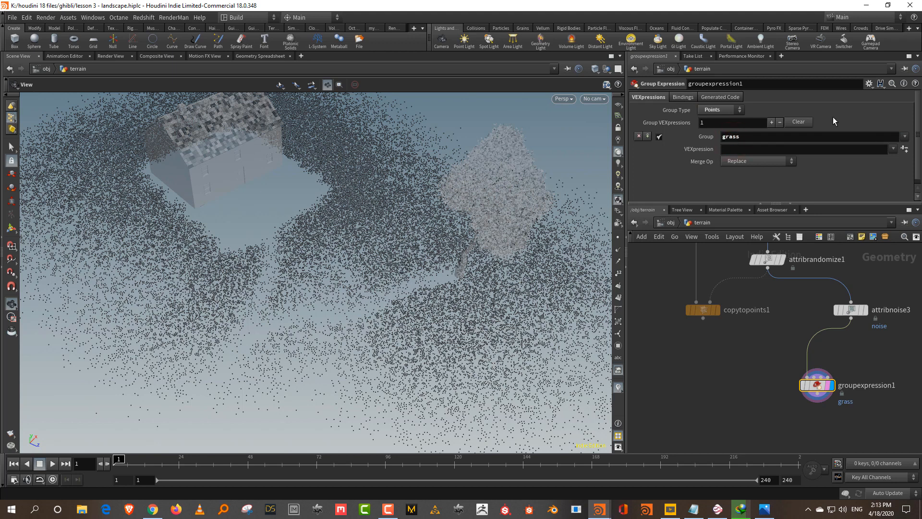
left_click(737, 149)
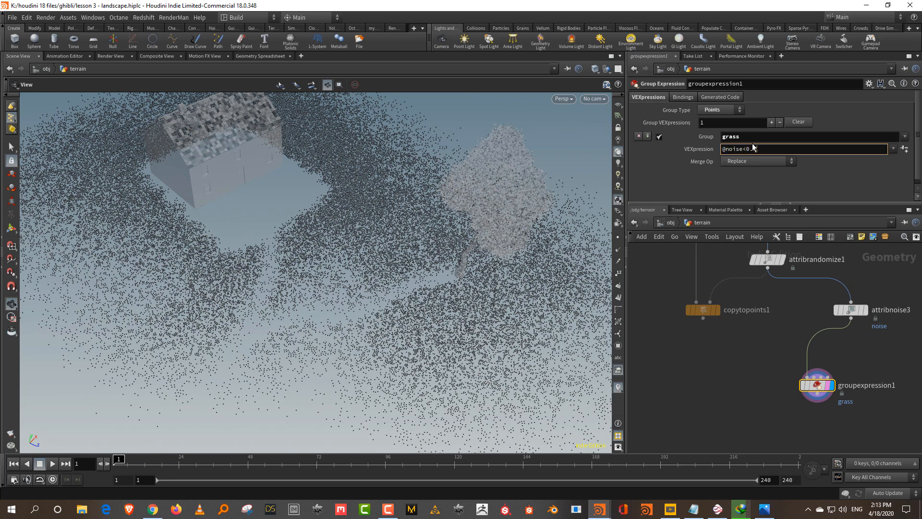
key("Return")
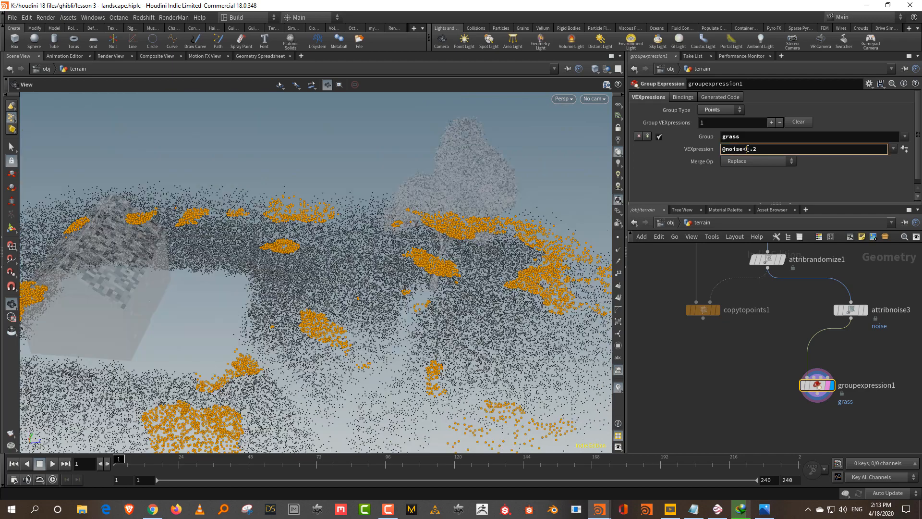
key("Return")
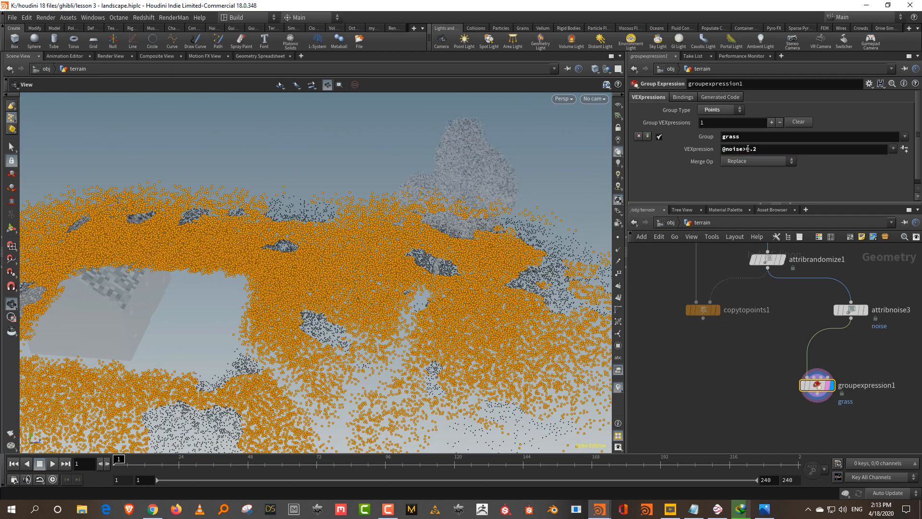
Adjust attribnoise3's fractal Roughness slightly and set its Remap Noise Minimum to -0.2 to enlarge the gaps in the grass group
left_click_drag(522, 317, 439, 319)
middle_click_drag(862, 335, 831, 387)
left_click_drag(859, 348, 815, 369)
left_click_drag(746, 249, 747, 300)
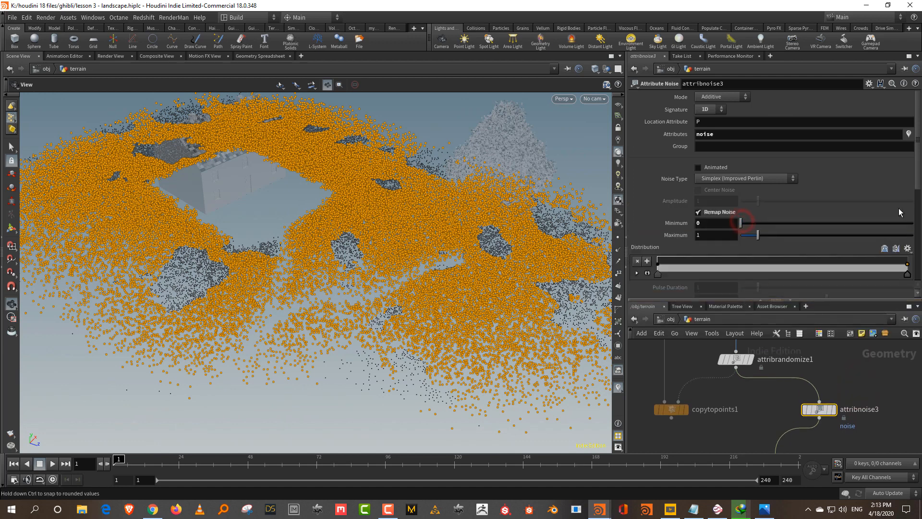
scroll(841, 278, "down", 5)
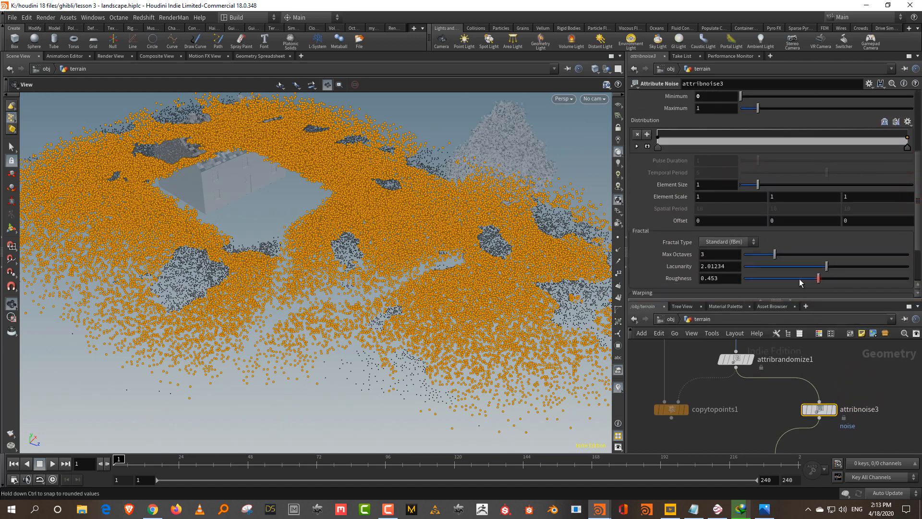
left_click_drag(827, 278, 823, 279)
scroll(919, 173, "up", 3)
mouse_move(719, 164)
middle_mouse_down()
mouse_move(702, 164)
mouse_move(709, 165)
middle_mouse_up()
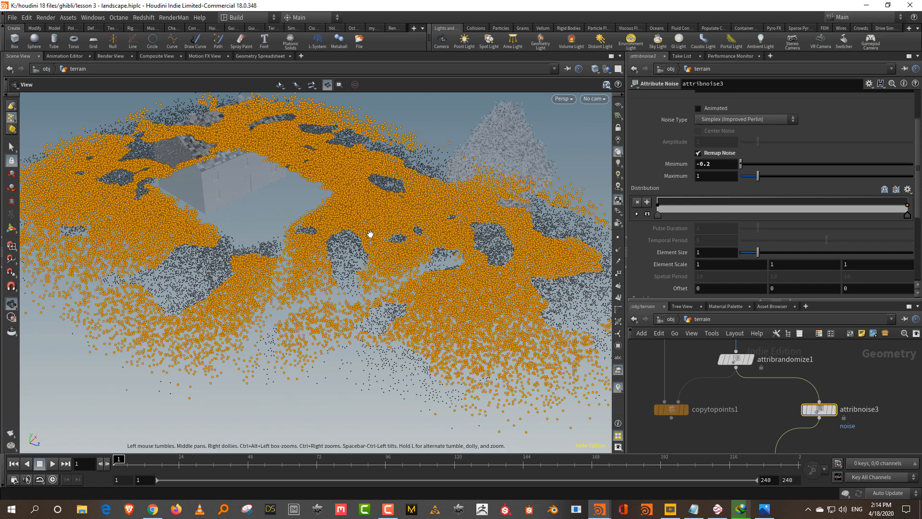
Move copytopoints1 lower in the network to make room below groupexpression1
left_click_drag(689, 291, 687, 410)
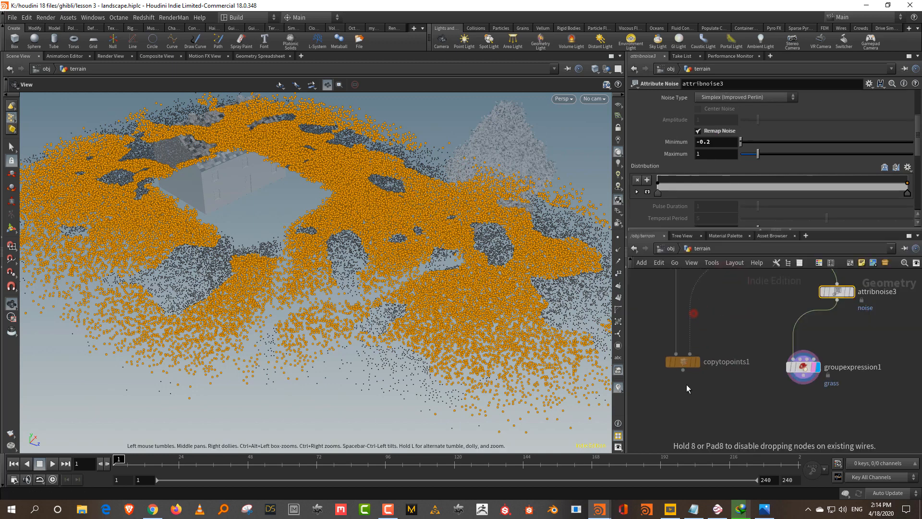
middle_click_drag(753, 362, 757, 314)
left_click_drag(687, 363, 689, 414)
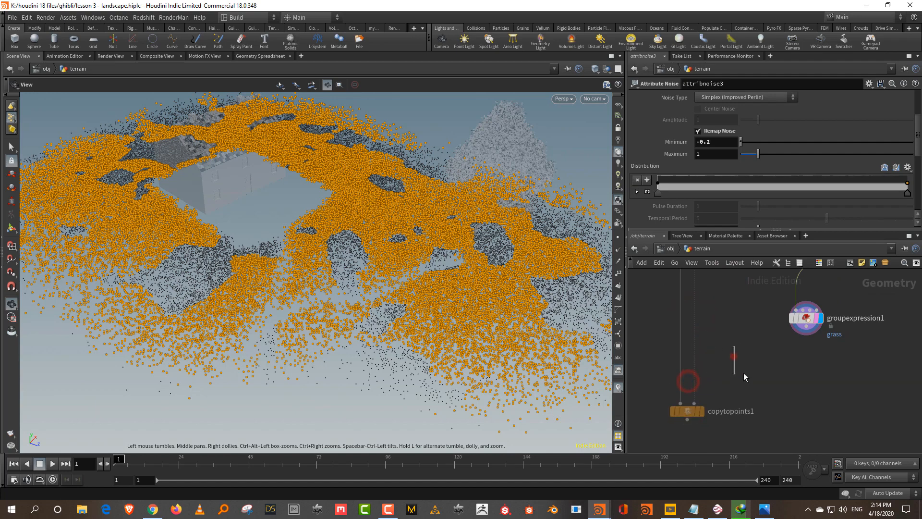
Append a Blast node to groupexpression1 and display it
left_click_drag(766, 353, 849, 300)
mouse_move(780, 360)
middle_mouse_down()
mouse_move(768, 367)
mouse_move(763, 355)
middle_mouse_up()
key("Tab")
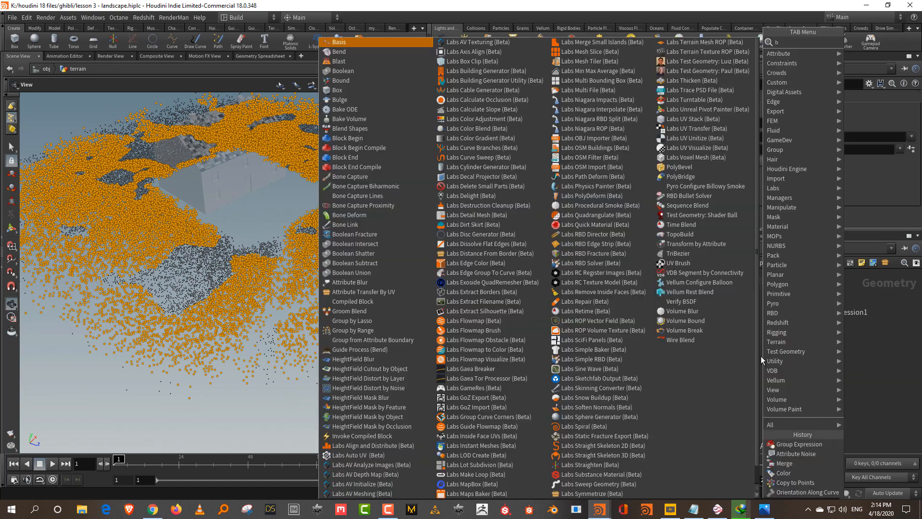
type("blast")
left_click(709, 43)
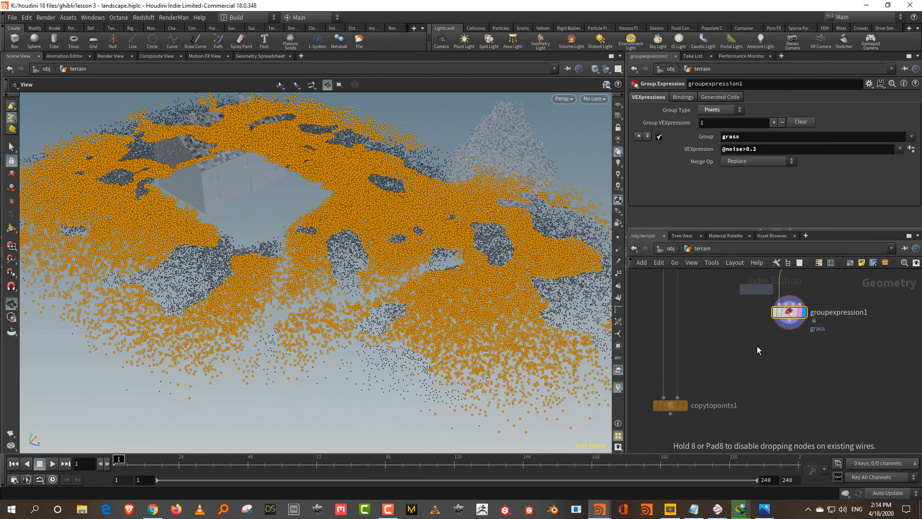
left_click(752, 358)
left_click_drag(789, 329, 766, 360)
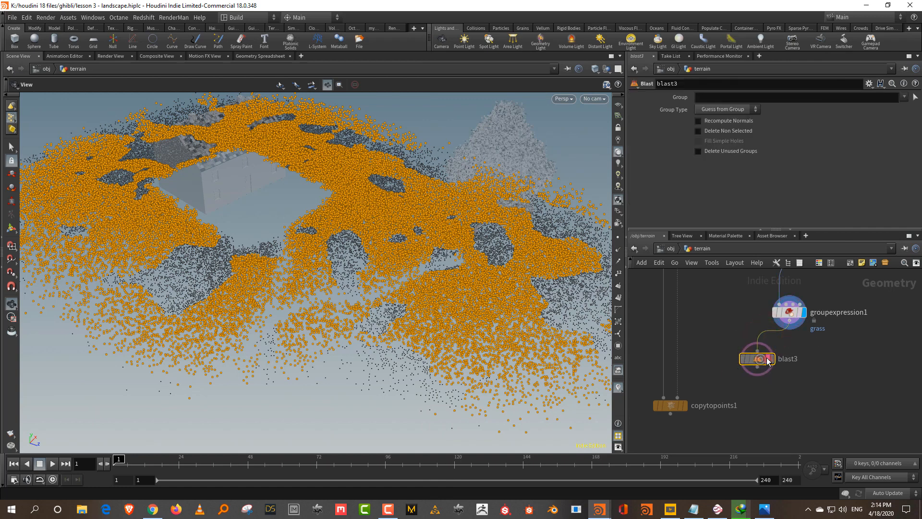
left_click(772, 359)
Make blast3 keep only the grass group and wire it into the displayed copytopoints1 as its target points
left_click(905, 97)
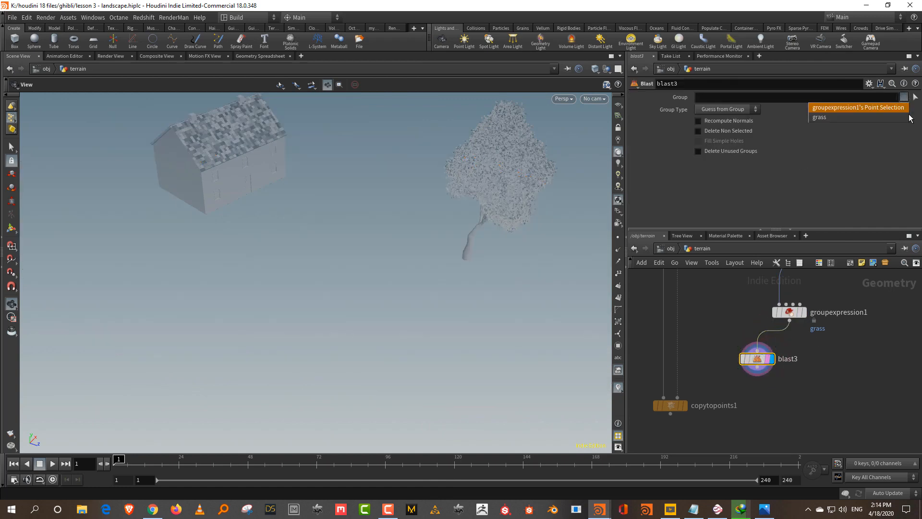
left_click(896, 118)
mouse_move(754, 362)
left_click_drag(754, 362, 677, 398)
left_click(728, 131)
left_click(685, 406)
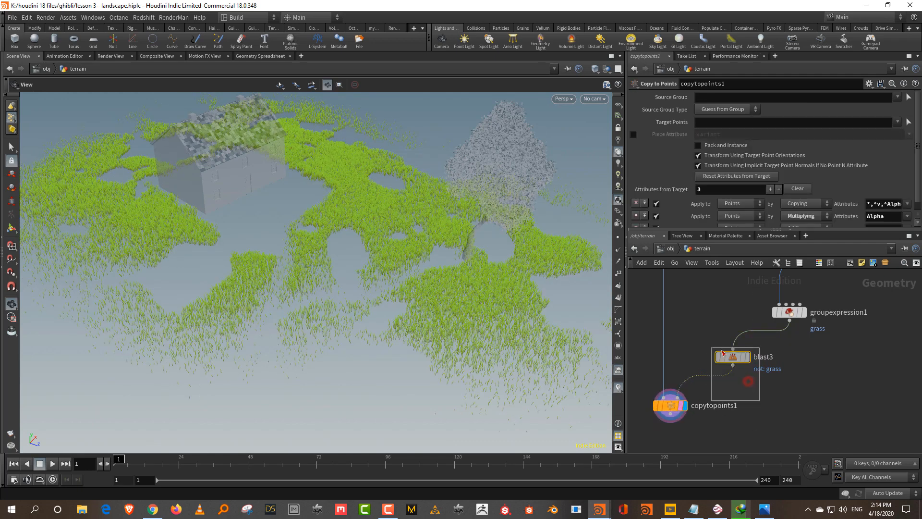
Duplicate blast3 as a second branch of groupexpression1 and turn off Delete Non Selected in the copy
left_click(733, 356)
key("ctrl+c")
key("ctrl+v")
left_click_drag(823, 361, 856, 375)
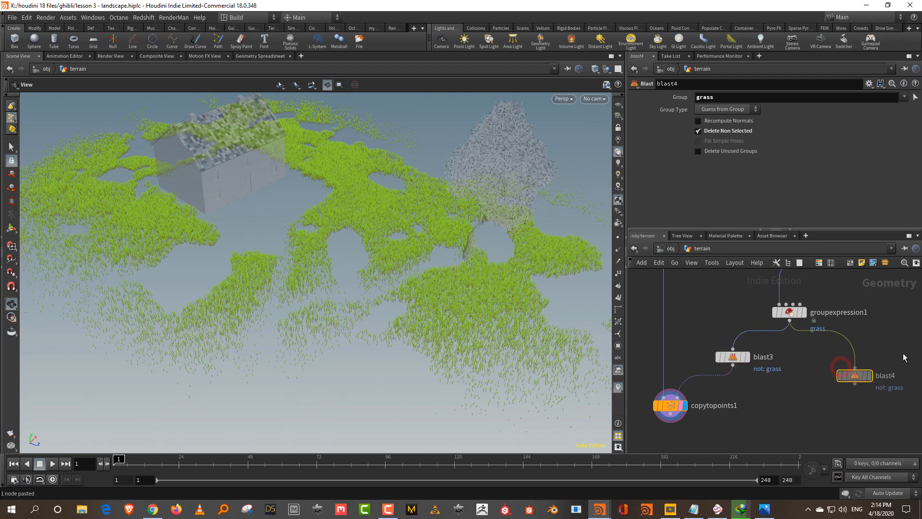
middle_click_drag(797, 408, 831, 332)
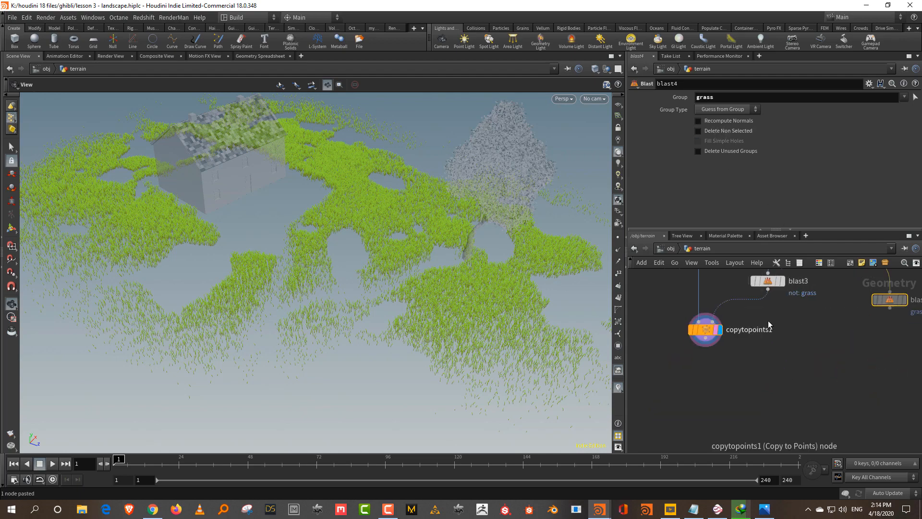
Select the ten flower nodes ending in merge3, lay them out and move them to the other side of the grass branch
left_click(739, 330)
left_click_drag(745, 229, 745, 146)
middle_click_drag(731, 213, 815, 436)
middle_click_drag(724, 267, 841, 379)
scroll(806, 328, "down", 5)
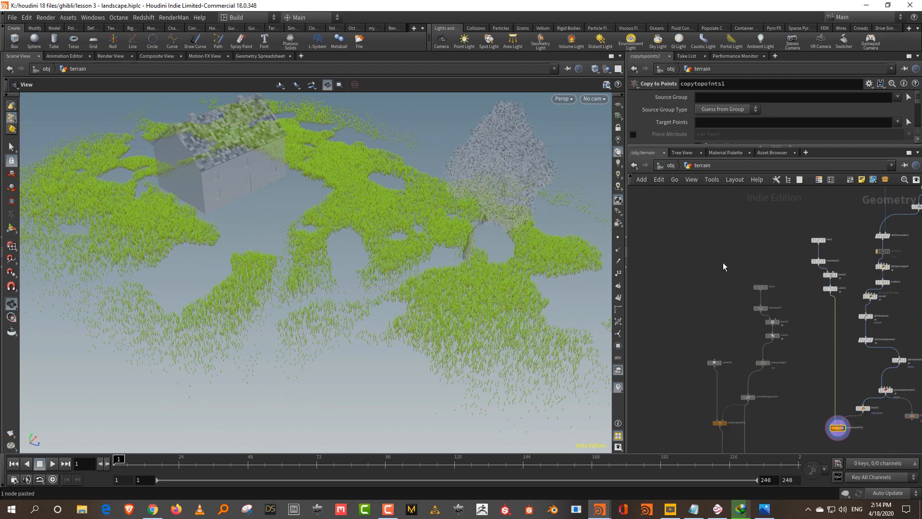
scroll(718, 245, "down", 2)
left_click_drag(700, 236, 763, 416)
key("shift+l")
scroll(759, 368, "up", 3)
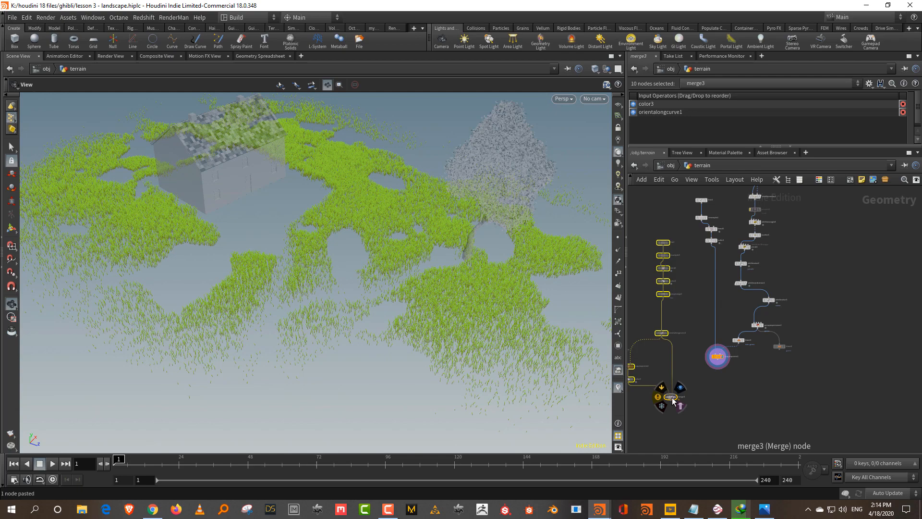
left_click_drag(672, 398, 880, 363)
Add a Copy to Points node below blast4 and wire blast4 into it as the target points
scroll(795, 373, "up", 4)
left_click(754, 351)
key("Tab")
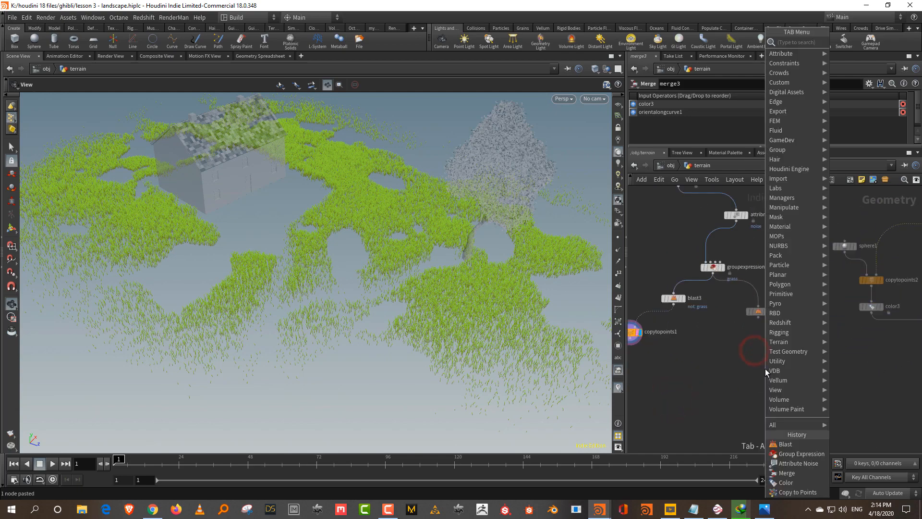
type("copy")
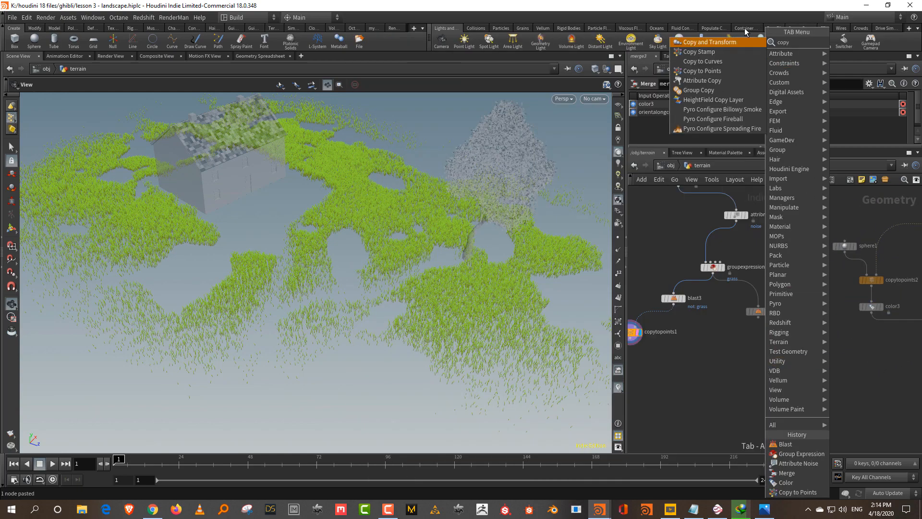
left_click(730, 71)
left_click(797, 363)
left_click_drag(758, 319, 803, 399)
Wire the flower's merge3 into copytopoints3 as the source geometry and display copytopoints3
middle_click_drag(830, 355, 812, 349)
scroll(845, 367, "down", 2)
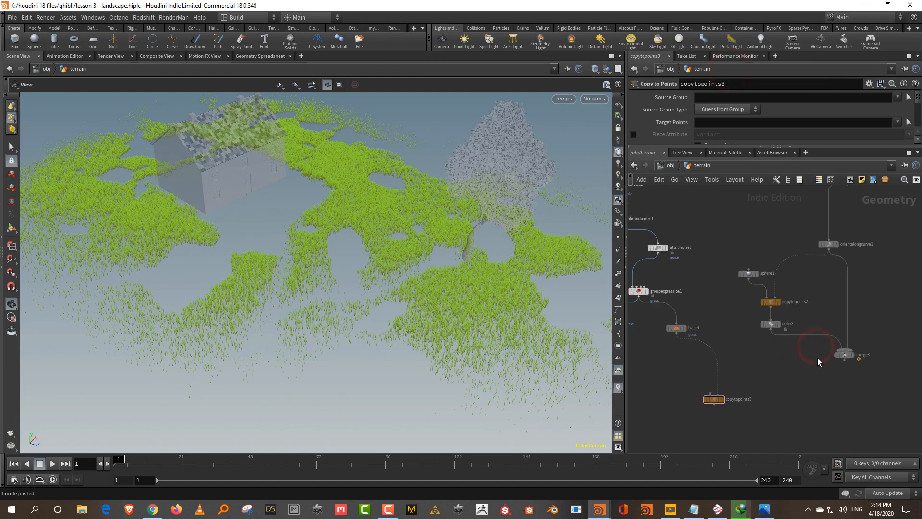
left_click(845, 361)
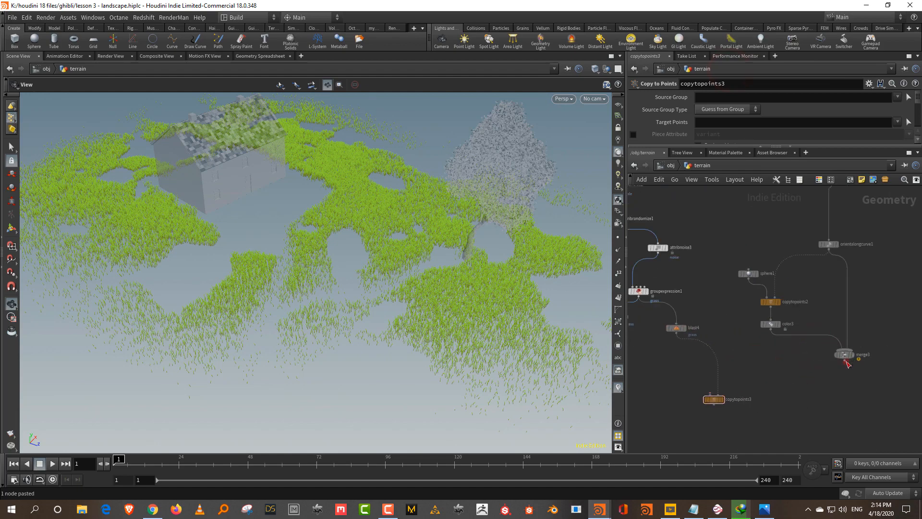
left_click(709, 395)
scroll(710, 394, "up", 3)
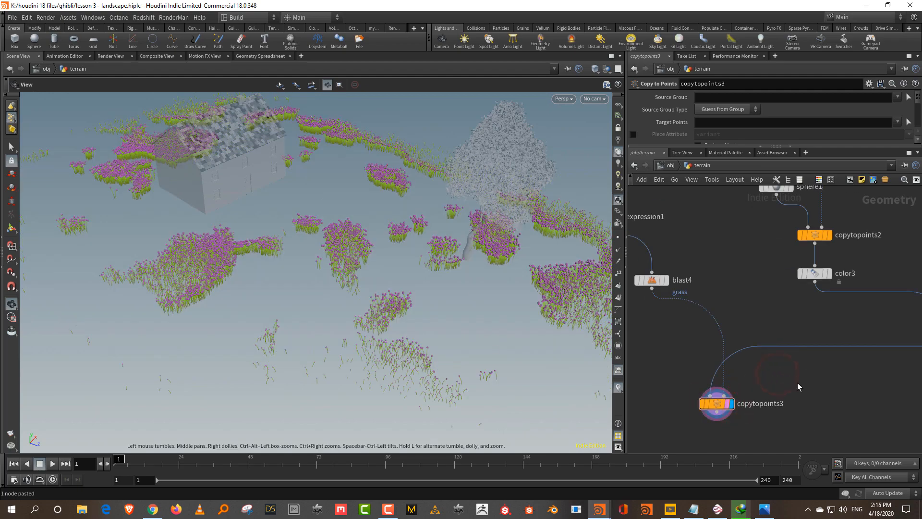
Add a Merge node, feed it copytopoints1 and copytopoints3, display it and inspect the combined grass and flowers
scroll(792, 387, "down", 3)
key("Tab")
type("m")
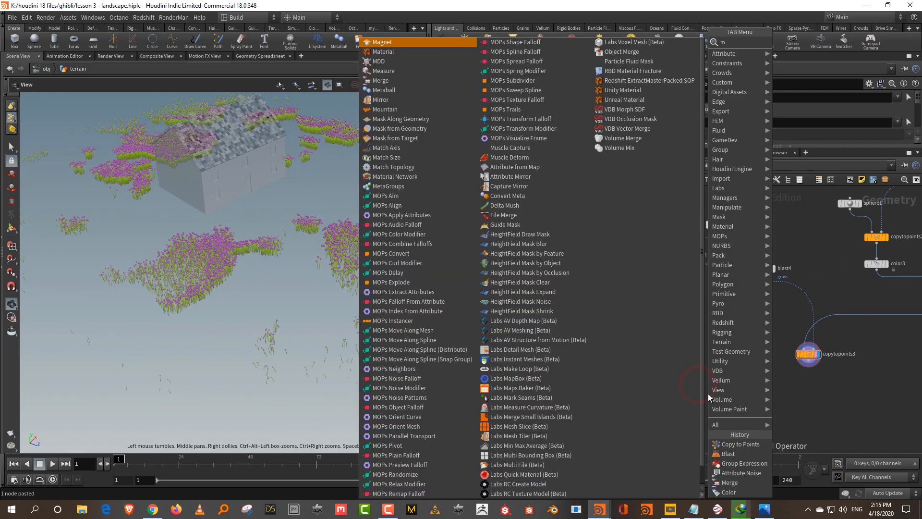
type("erge")
key("Return")
left_click(695, 409)
left_click(638, 297)
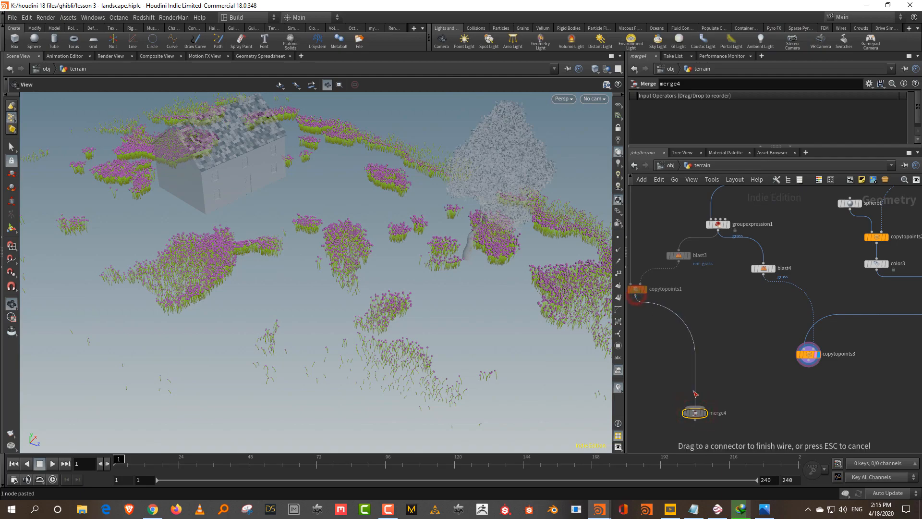
left_click(696, 405)
left_click(697, 406)
left_click(705, 413)
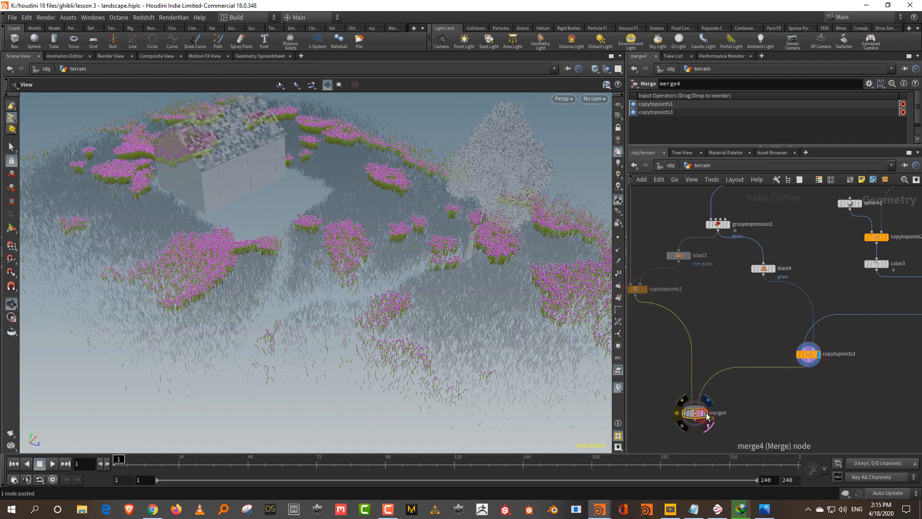
left_click_drag(317, 297, 397, 291)
scroll(368, 305, "up", 4)
left_click_drag(421, 231, 401, 300)
scroll(444, 200, "down", 5)
Find transform1 below the displace node and template it so the ground shows under the grass and flowers
key("h")
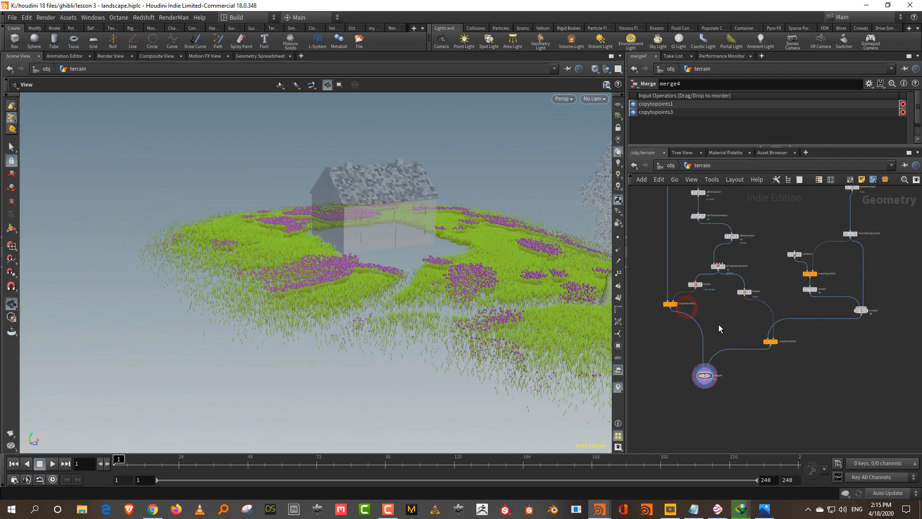
scroll(748, 304, "up", 6)
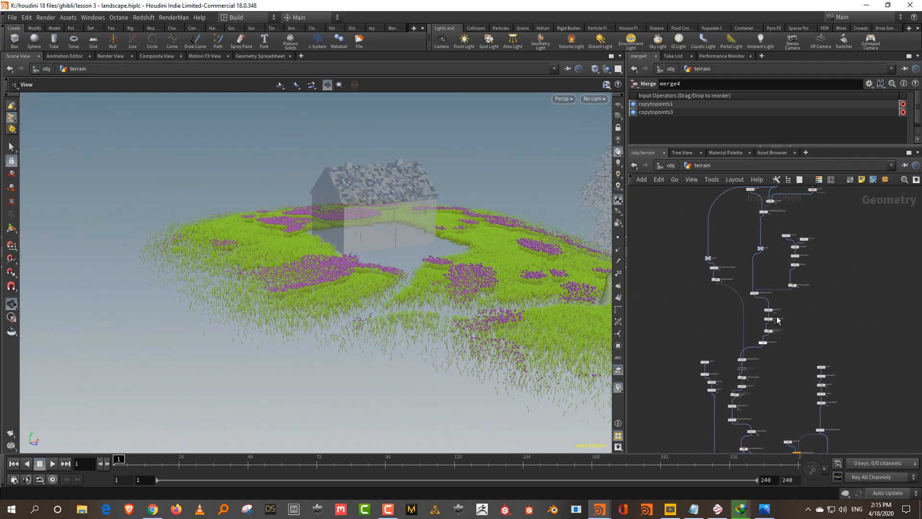
scroll(780, 303, "up", 3)
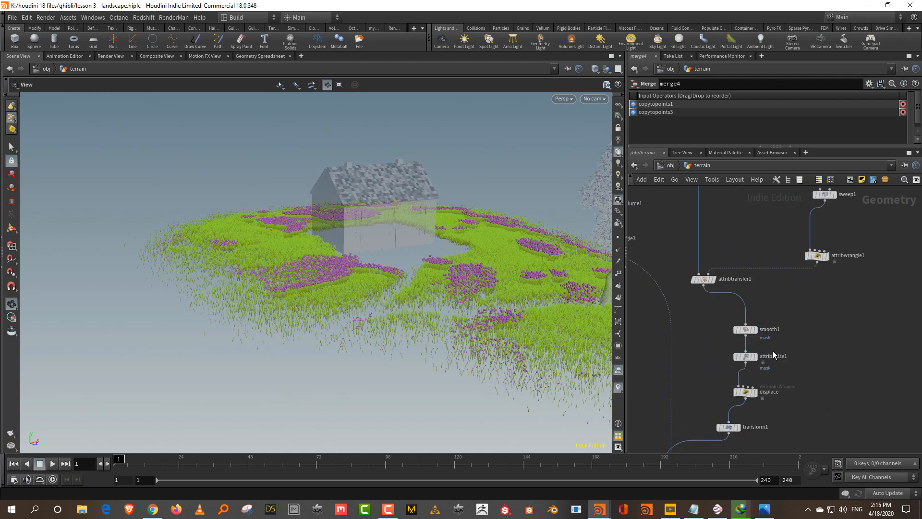
left_click_drag(780, 321, 719, 394)
left_click(773, 324)
scroll(774, 327, "down", 3)
middle_click_drag(770, 397, 771, 339)
scroll(742, 356, "up", 5)
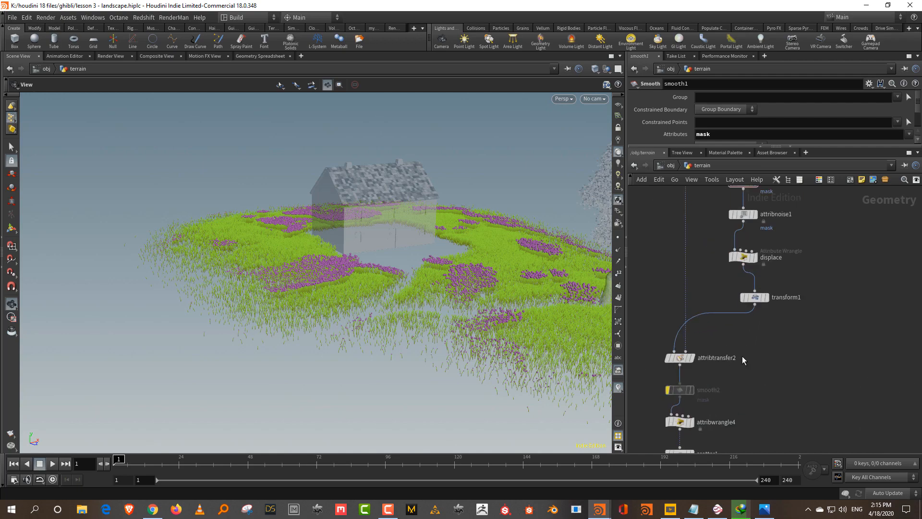
left_click(769, 289)
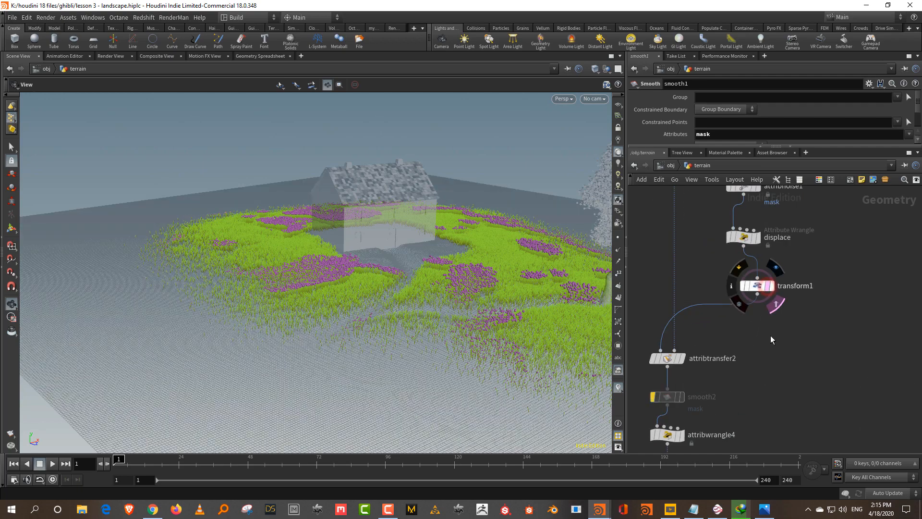
Rename the transform1 node as LAND and color it red in the network
scroll(776, 343, "down", 2)
double_click(789, 305)
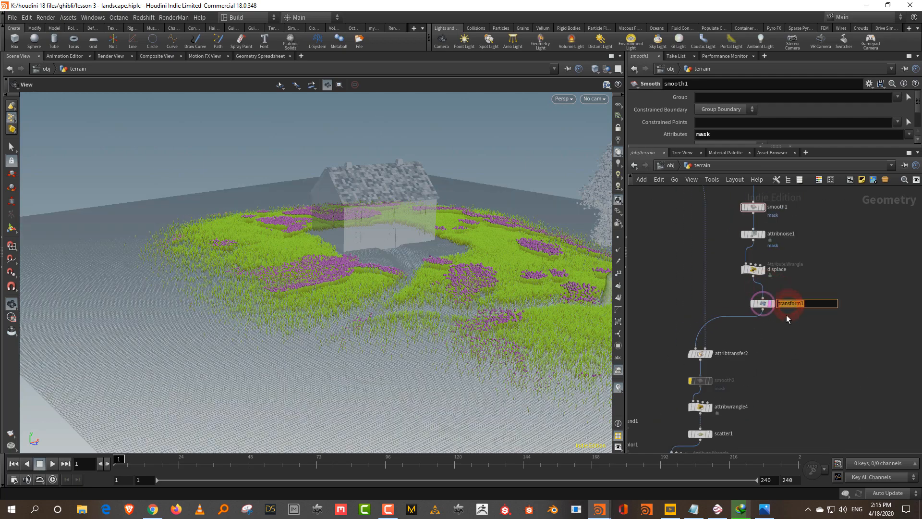
type("LAND")
key("Return")
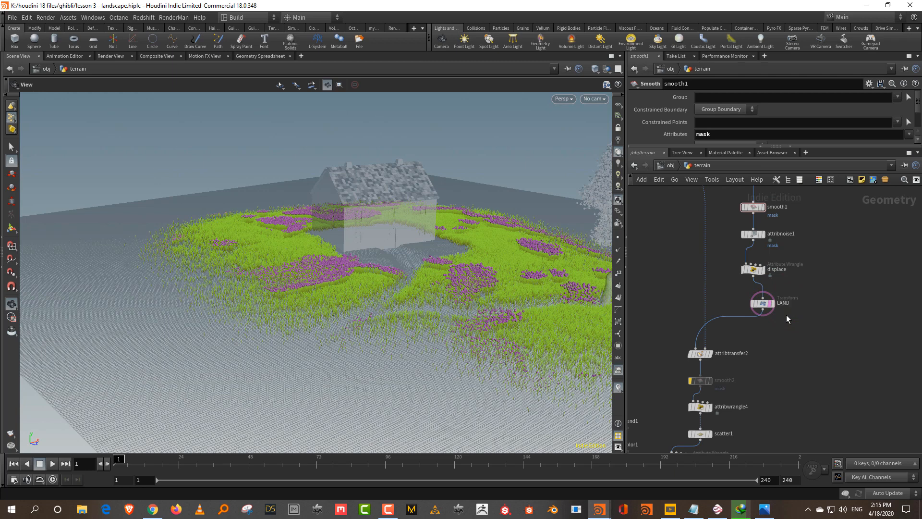
left_click(793, 299)
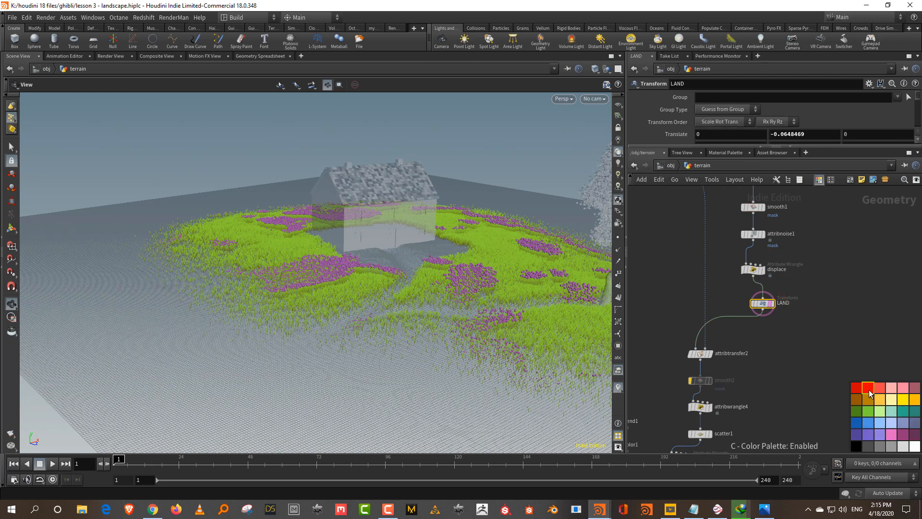
left_click(869, 390)
key("c")
Add a Null fed by LAND, merge it with merge4 in a new Merge node and display the result
middle_click_drag(817, 361, 786, 301)
key("Tab")
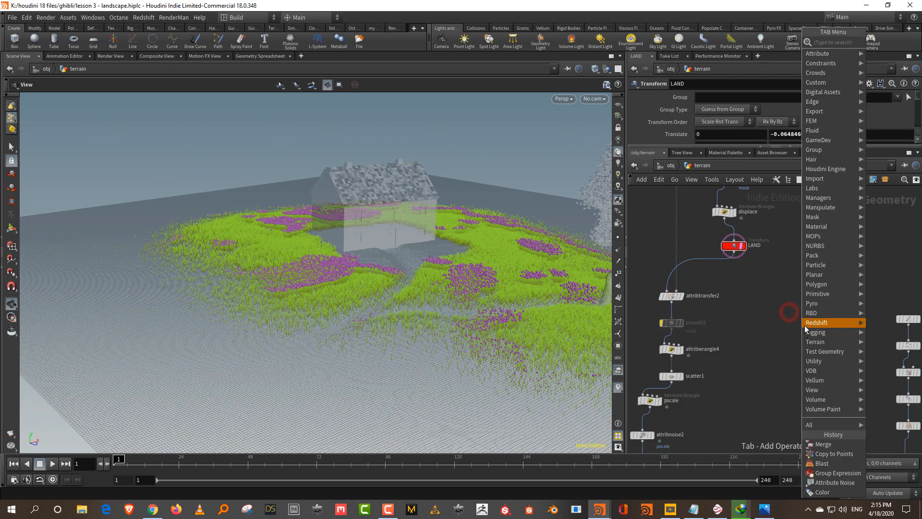
type("null")
left_click(878, 43)
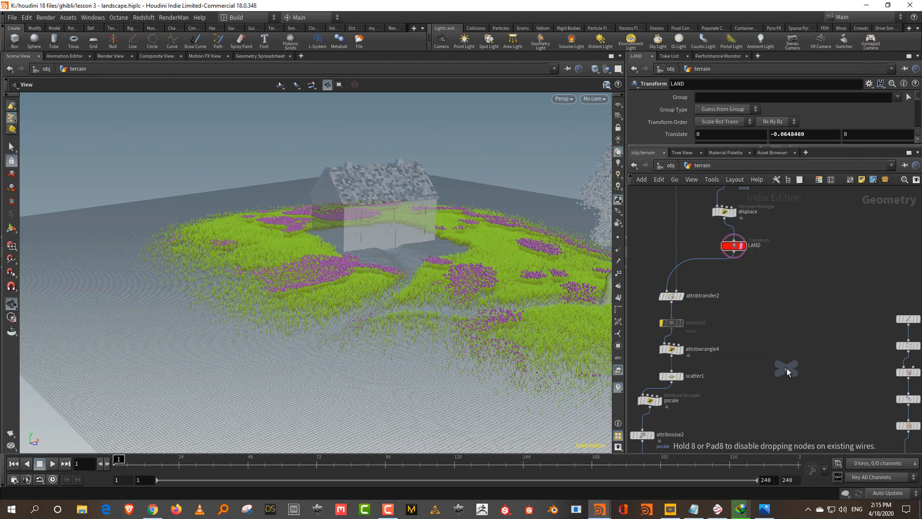
left_click(787, 368)
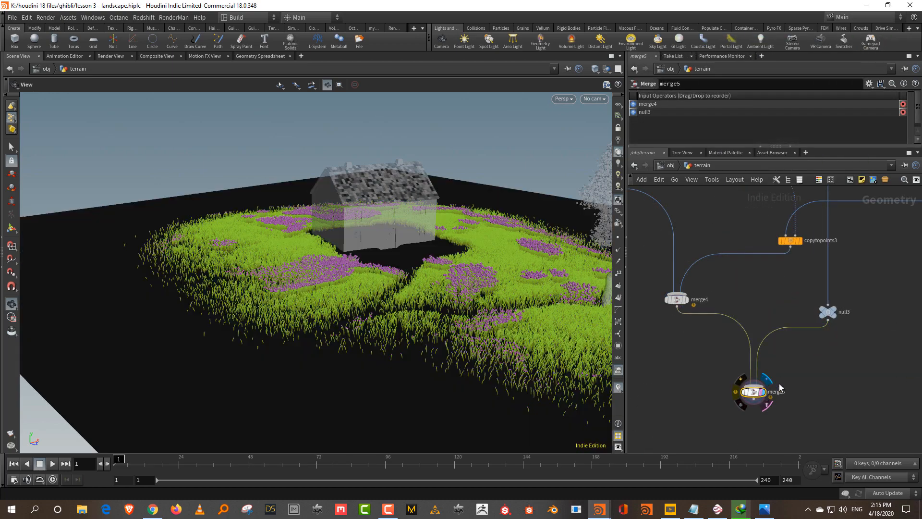
left_click_drag(535, 328, 553, 338)
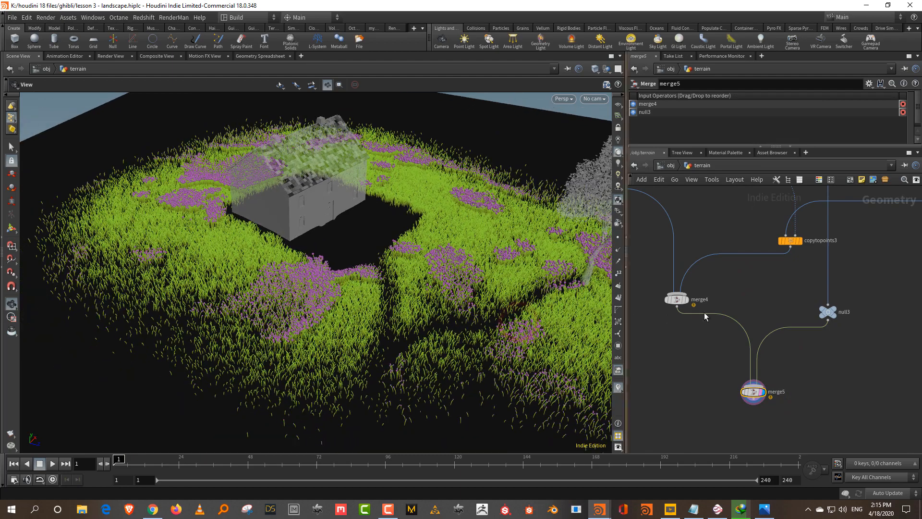
Display null3 and insert a Color node on the wire between null3 and merge5
left_click(835, 312)
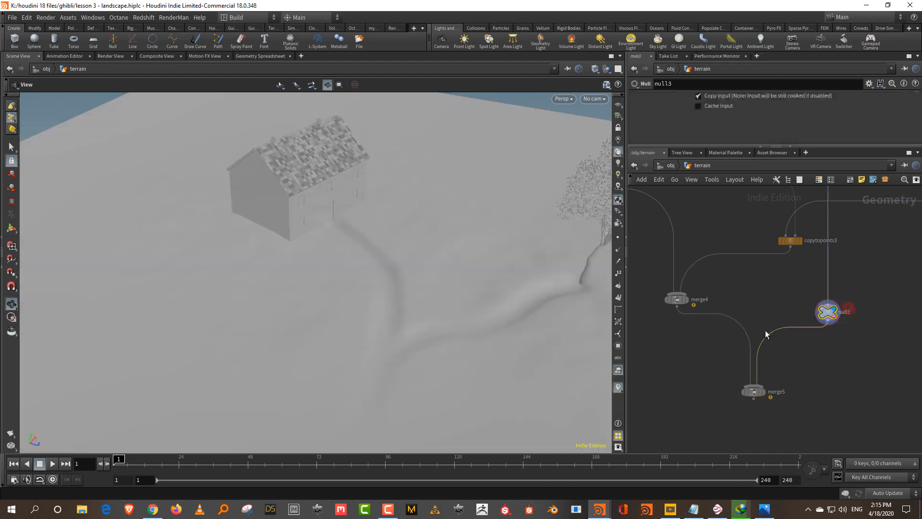
key("Tab")
type("colo")
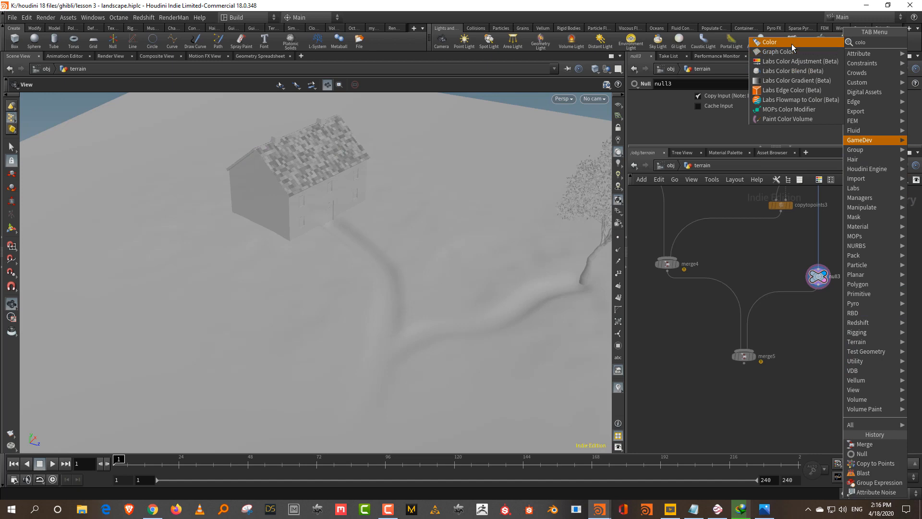
left_click(792, 43)
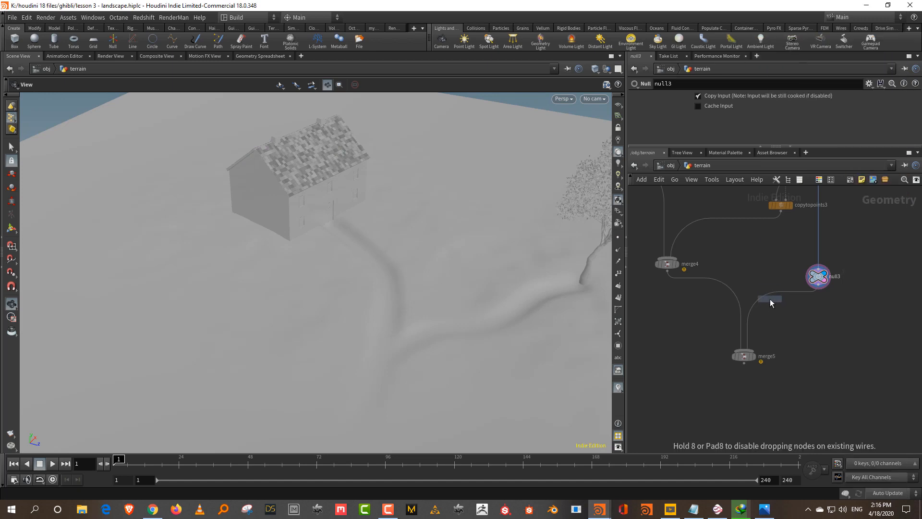
left_click_drag(770, 299, 784, 317)
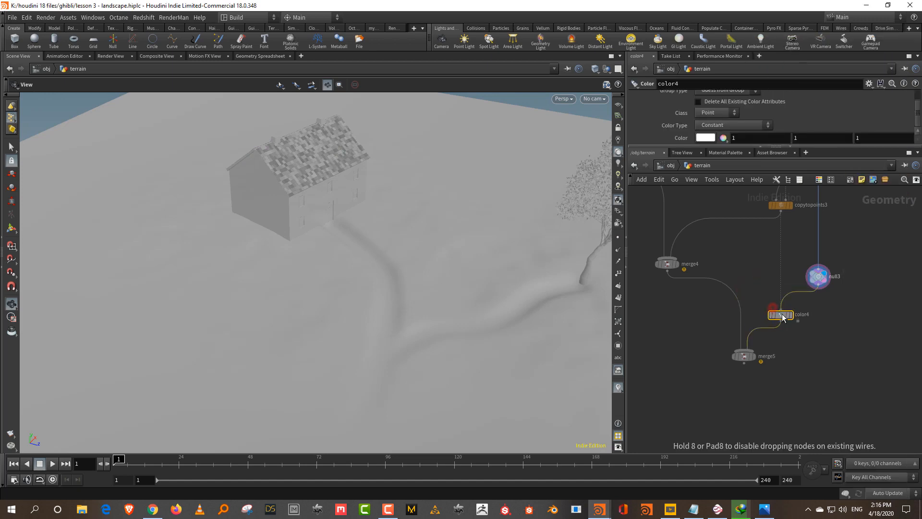
left_click_drag(731, 148, 738, 252)
left_click(733, 144)
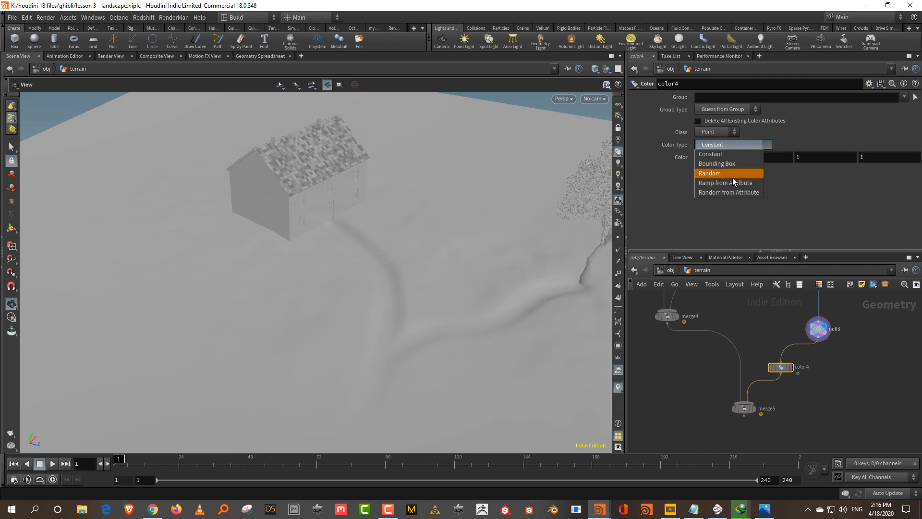
left_click_drag(761, 251, 761, 159)
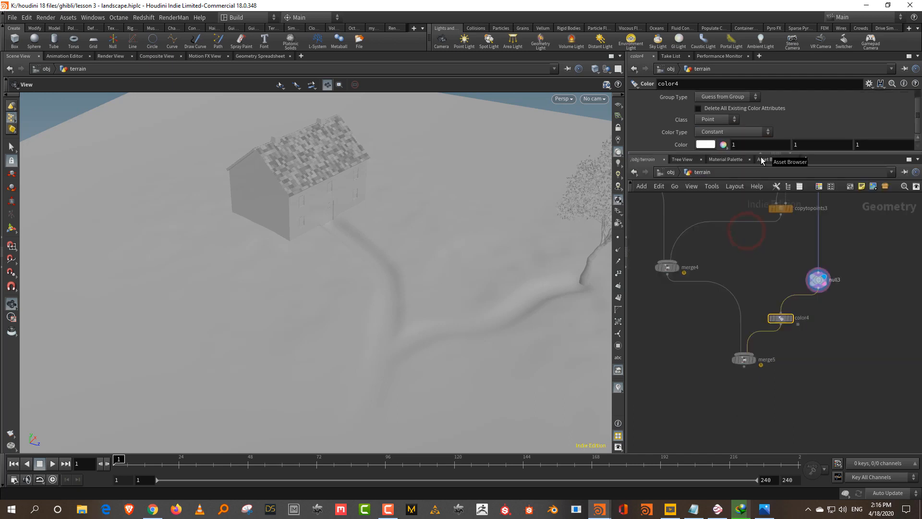
Rewire null3 to take the output of attribtransfer2 as its input and display merge5
scroll(796, 276, "down", 3)
middle_click_drag(796, 280, 800, 434)
scroll(788, 349, "up", 3)
scroll(787, 346, "down", 1)
middle_click_drag(787, 346, 779, 291)
scroll(758, 316, "up", 3)
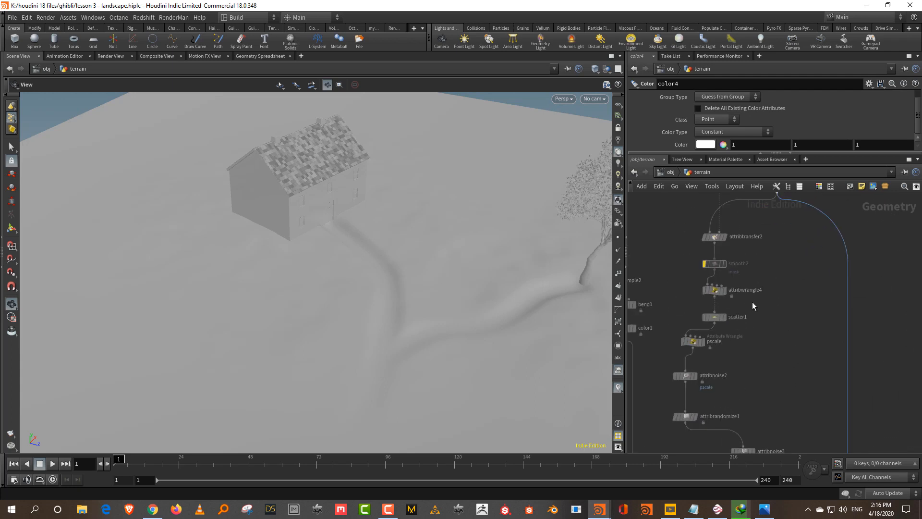
left_click(715, 290)
mouse_move(701, 154)
left_mouse_down()
mouse_move(707, 220)
mouse_move(707, 166)
left_mouse_up()
left_click(714, 244)
left_click(715, 249)
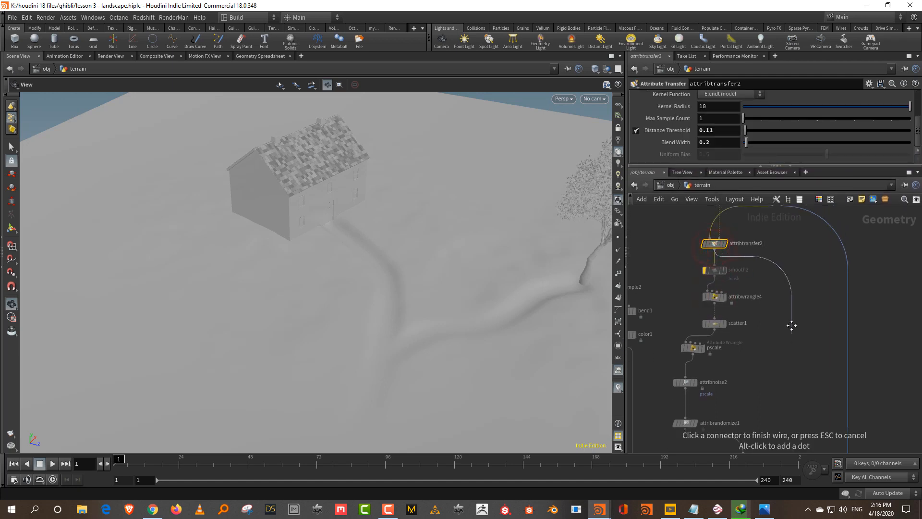
middle_click_drag(792, 325, 782, 206)
middle_click_drag(800, 345, 777, 207)
middle_click_drag(782, 341, 761, 192)
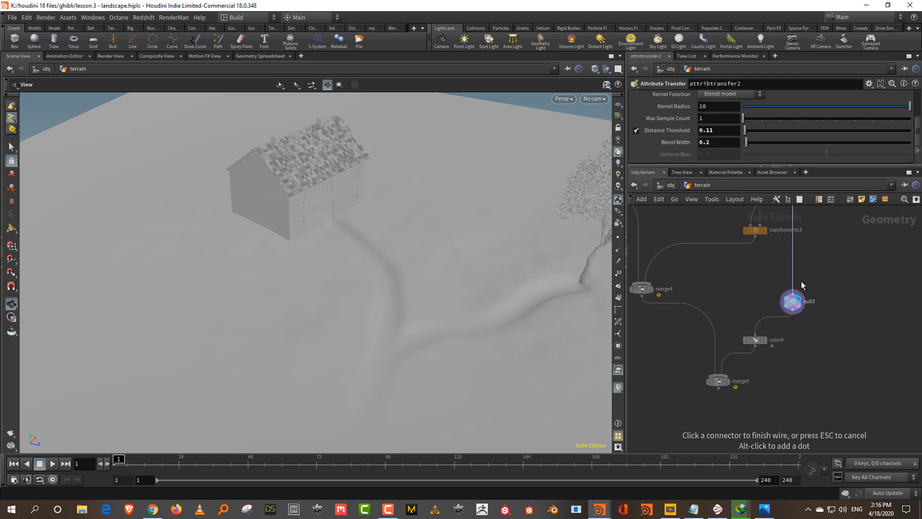
left_click(802, 281)
middle_click_drag(792, 328, 795, 304)
left_click(735, 359)
Set color4 to Ramp from Attribute using the mask attribute, display it and inspect the masked terrain
left_click_drag(794, 333, 741, 304)
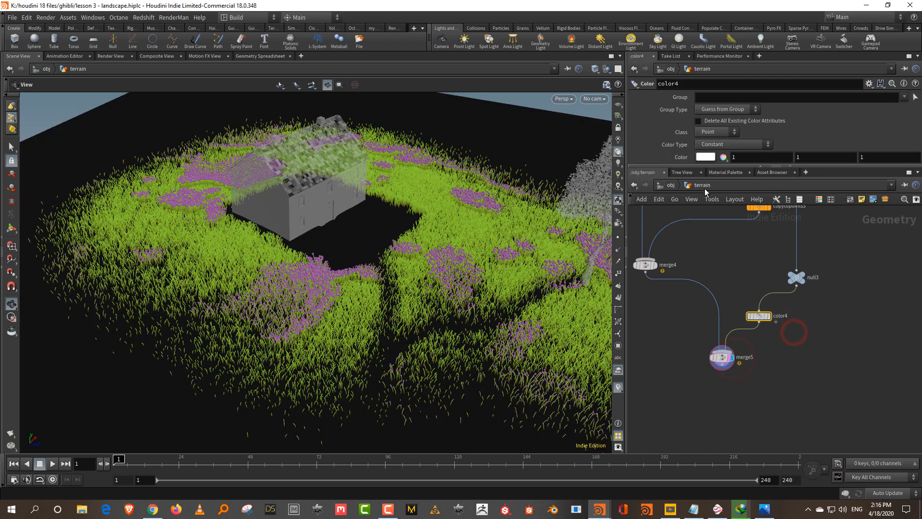
left_click_drag(716, 166, 716, 238)
left_click(737, 144)
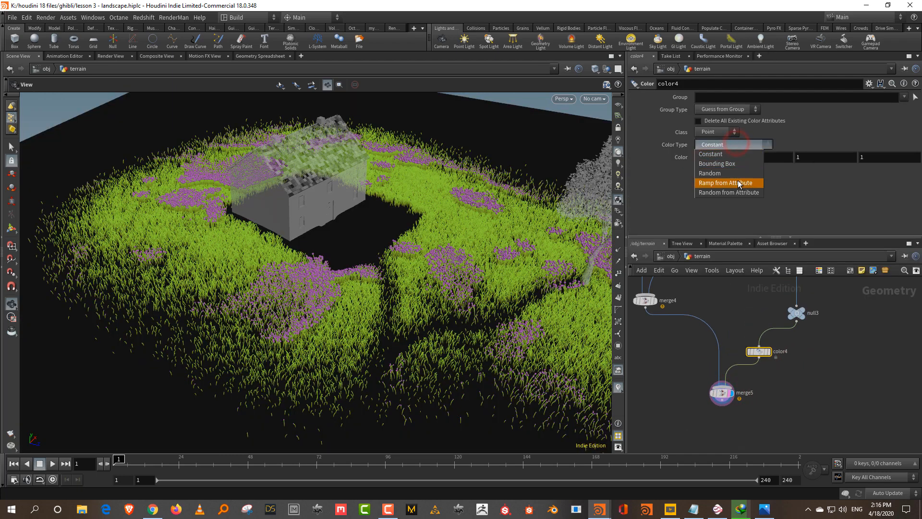
left_click(739, 183)
left_click(732, 154)
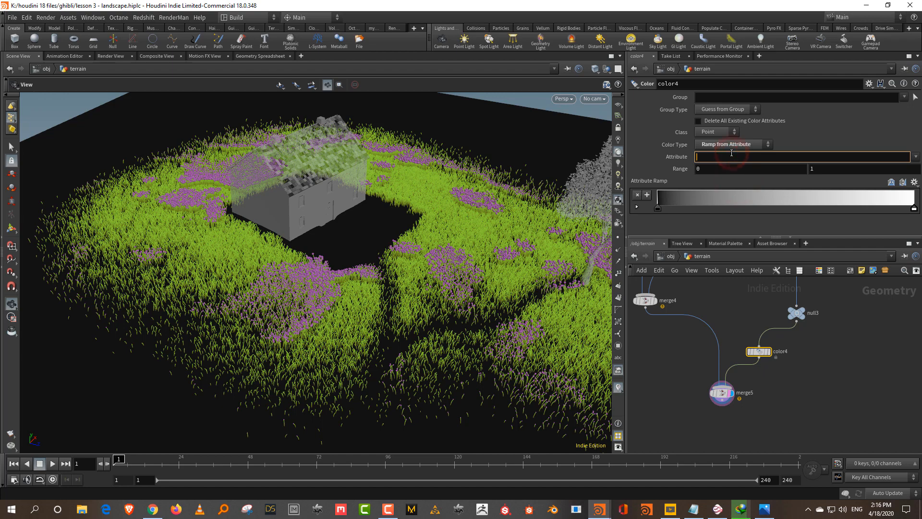
type("mask")
key("Return")
left_click(769, 351)
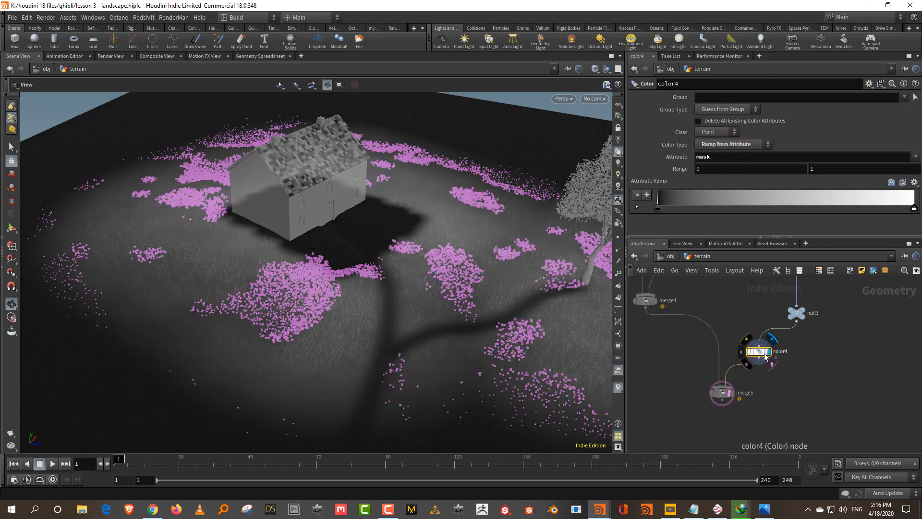
left_click_drag(505, 315, 491, 302)
Select merge4 and check its node info for the point attributes and the warning
middle_click_drag(765, 309, 833, 315)
left_click(740, 309)
middle_click_drag(700, 380, 700, 449)
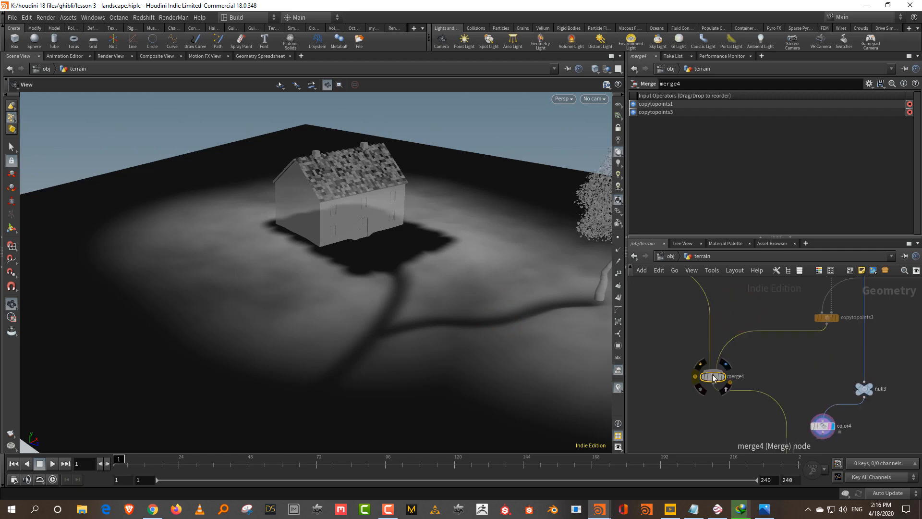
middle_click(699, 378)
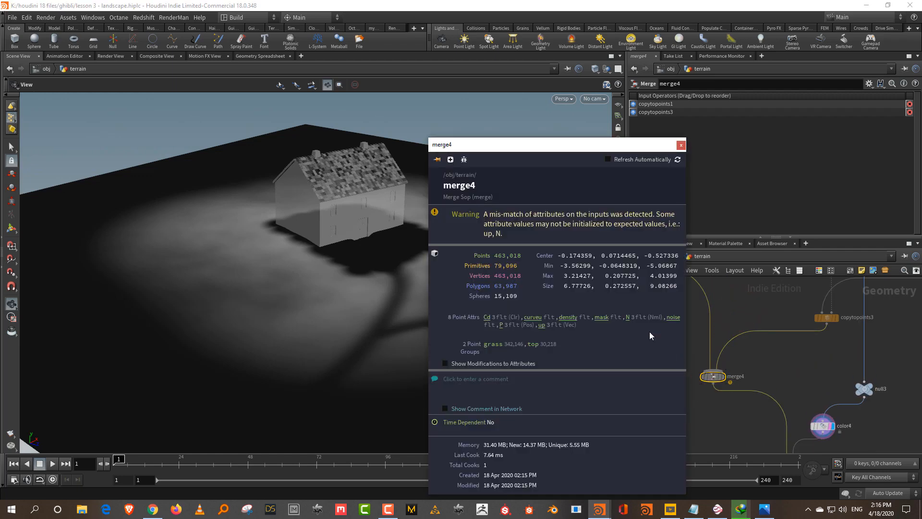
Insert an Attribute Delete node on the wire between merge4 and merge5 and remove the point attribute N
middle_click_drag(711, 310, 703, 249)
left_click(730, 373)
key("Tab")
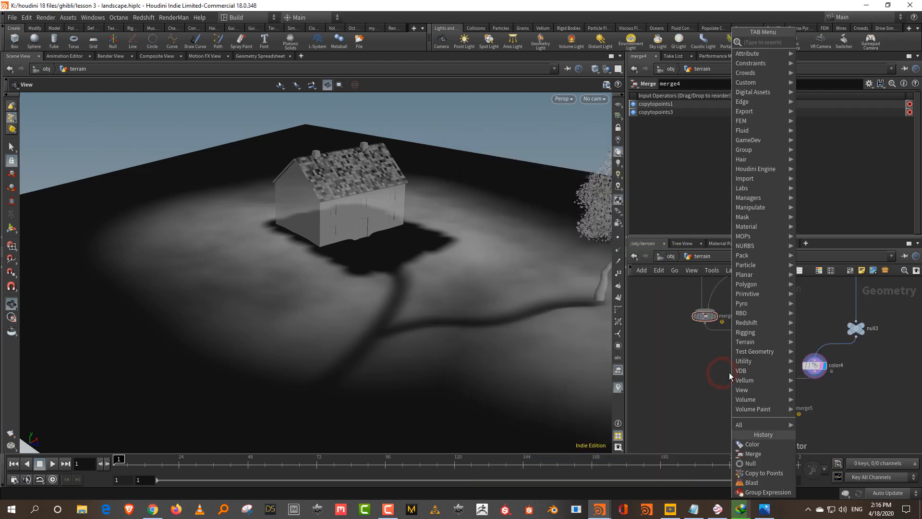
type("del")
left_click(826, 61)
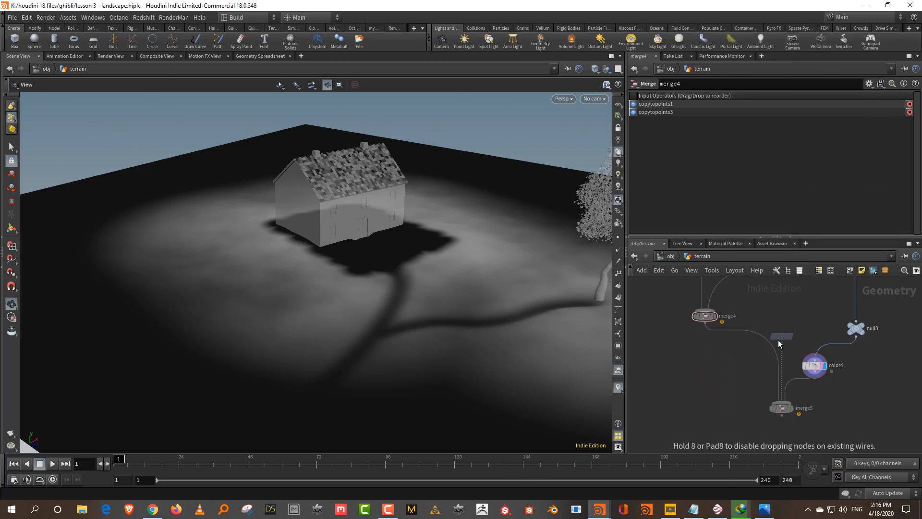
left_click(777, 342)
left_click(916, 98)
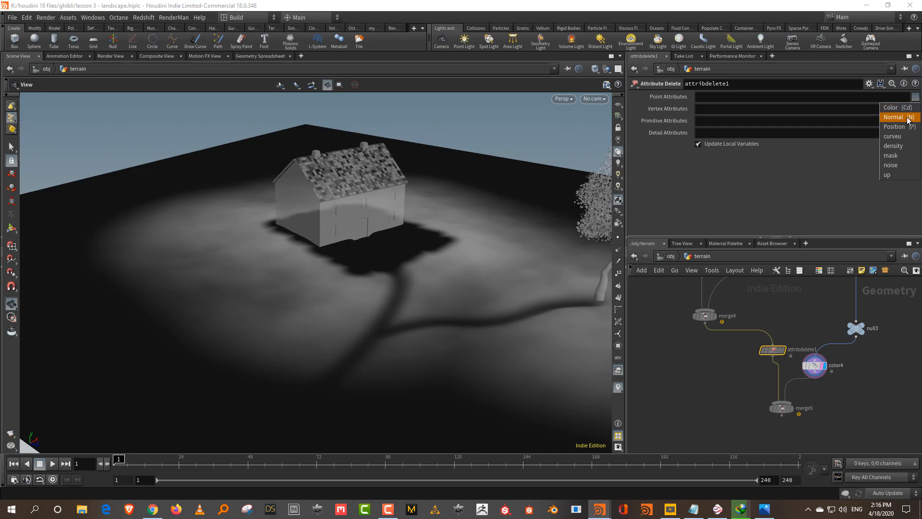
left_click(899, 117)
Display merge5 and inspect the grass and flower patches on the terrain
middle_click_drag(856, 374, 859, 340)
left_click(794, 375)
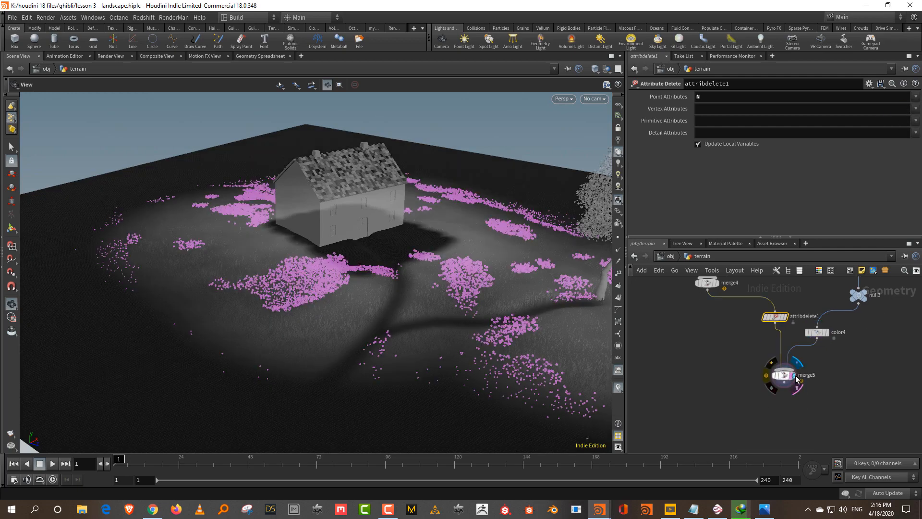
left_click(783, 376)
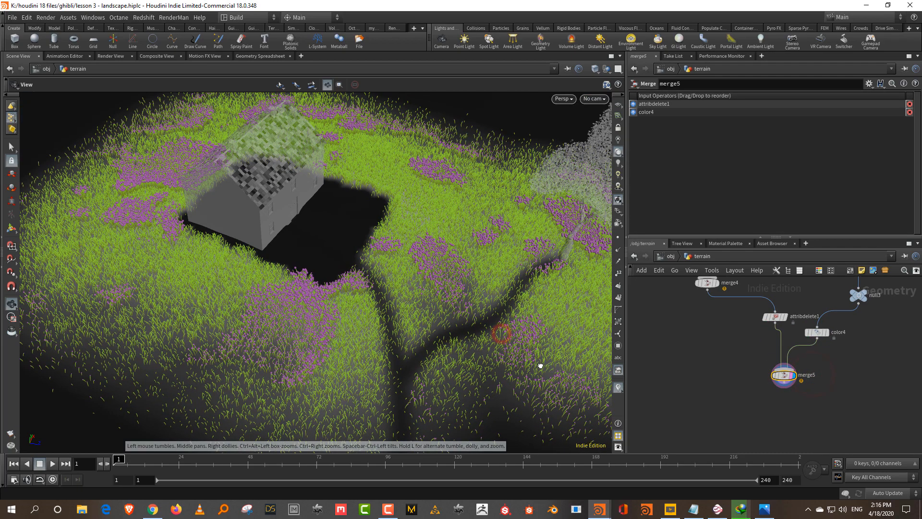
left_click_drag(540, 366, 535, 342)
Set the end color of color4's attribute ramp to green with hue 102, saturation 0.938 and value 0.509
left_click(830, 333)
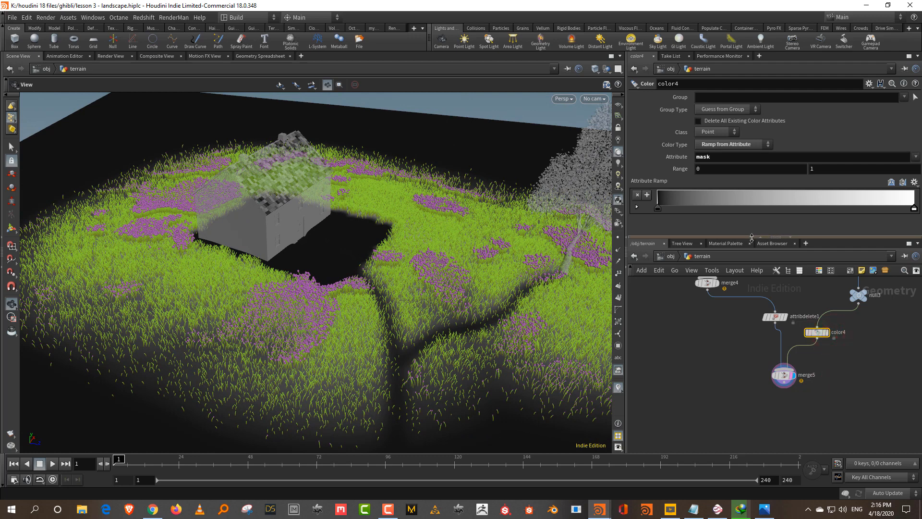
left_click_drag(752, 237, 767, 261)
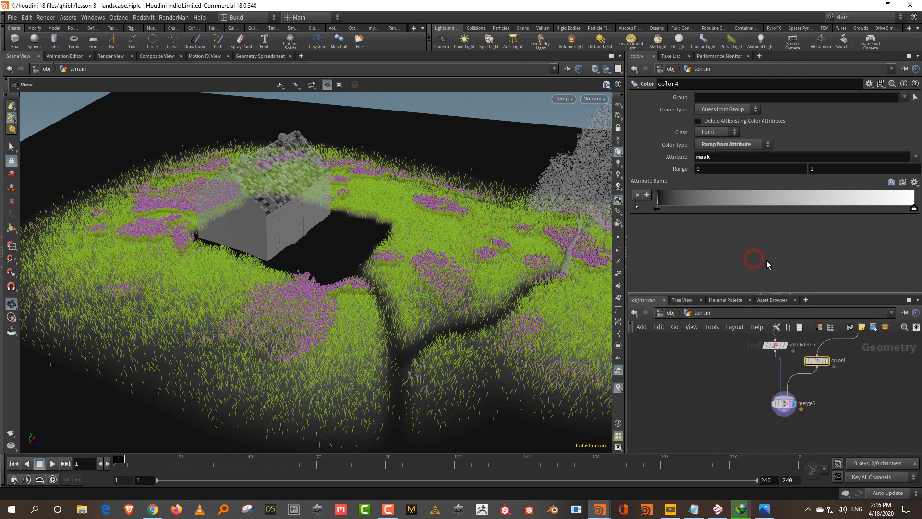
left_click(914, 209)
left_click(815, 236)
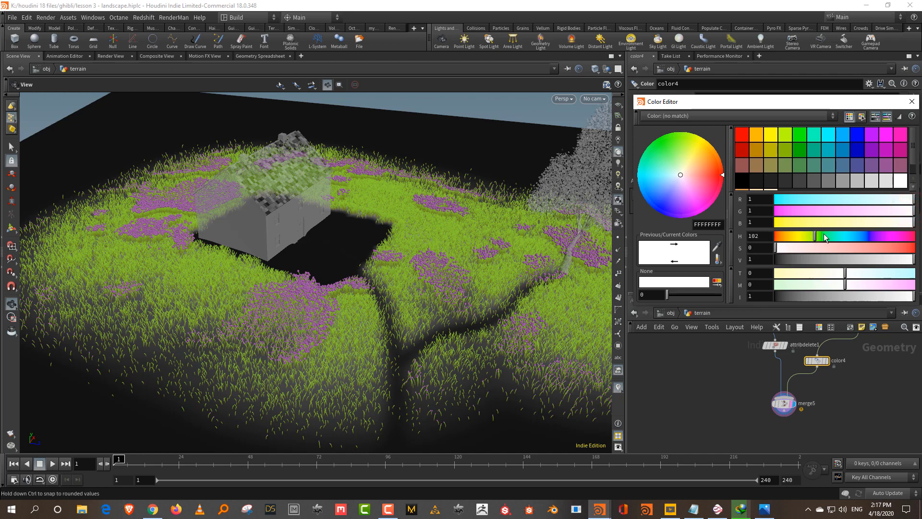
left_click(880, 246)
left_click(846, 259)
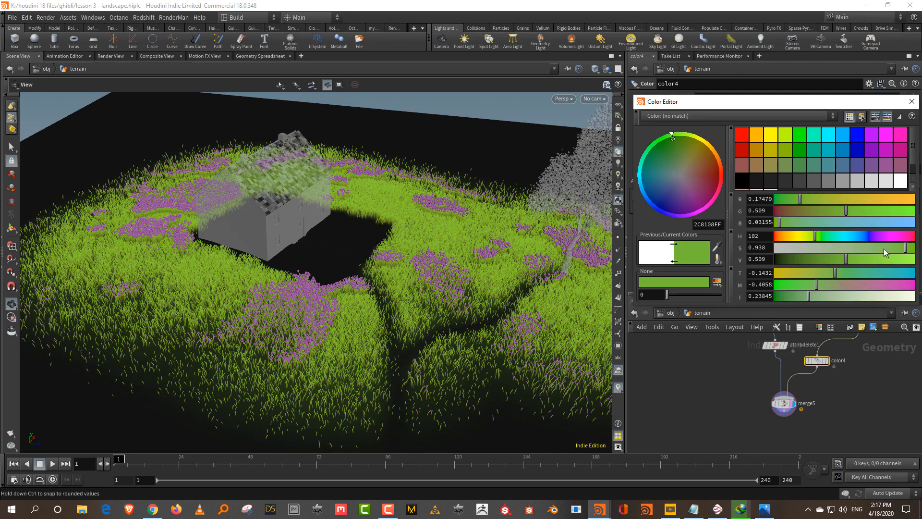
left_click(912, 101)
Set the start color of the attribute ramp to a sandy yellow with hue 51 and saturation 0.758
left_click(659, 207)
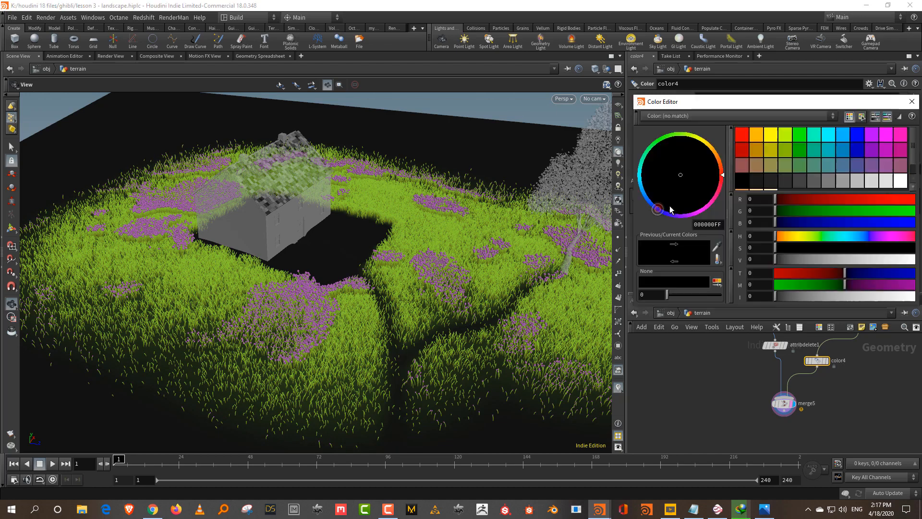
left_click(881, 249)
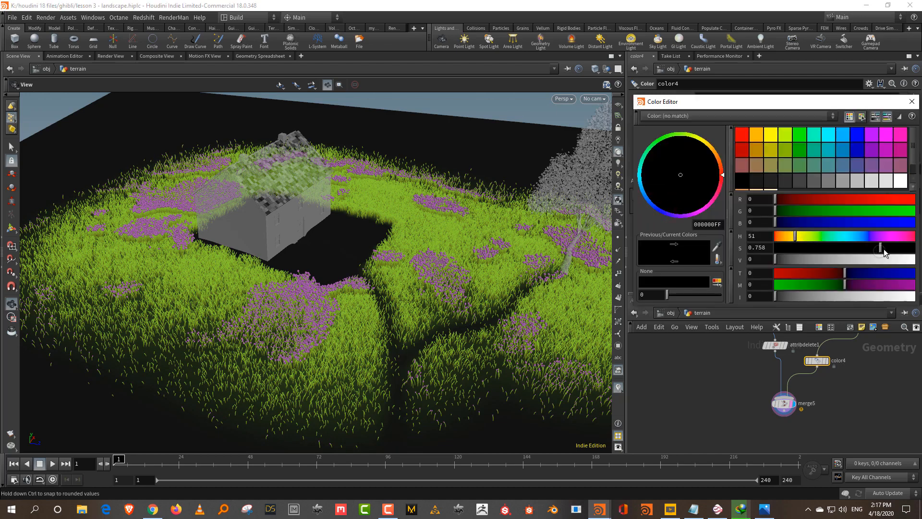
left_click(898, 259)
left_click(911, 102)
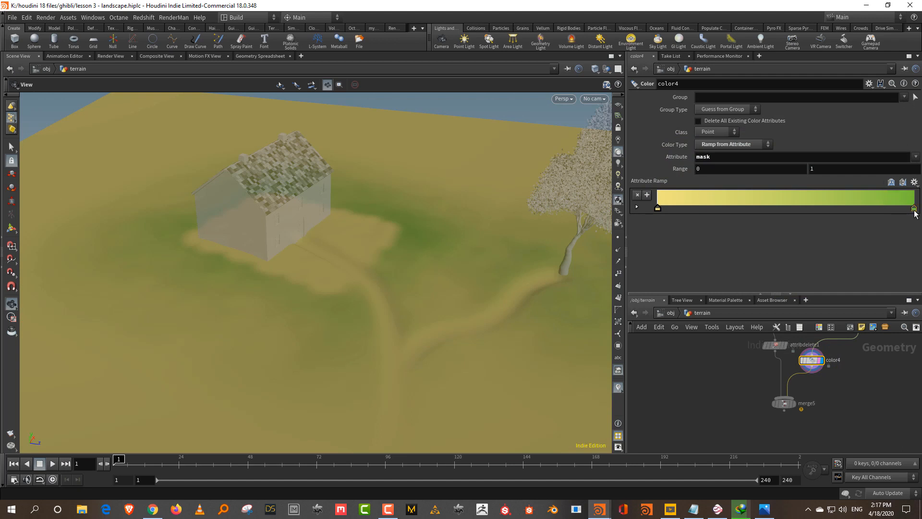
Move the green ramp point to about 0.3, change the sand color to hue 45, saturation 0.696, value 0.747, and display merge5
left_click_drag(915, 210, 739, 224)
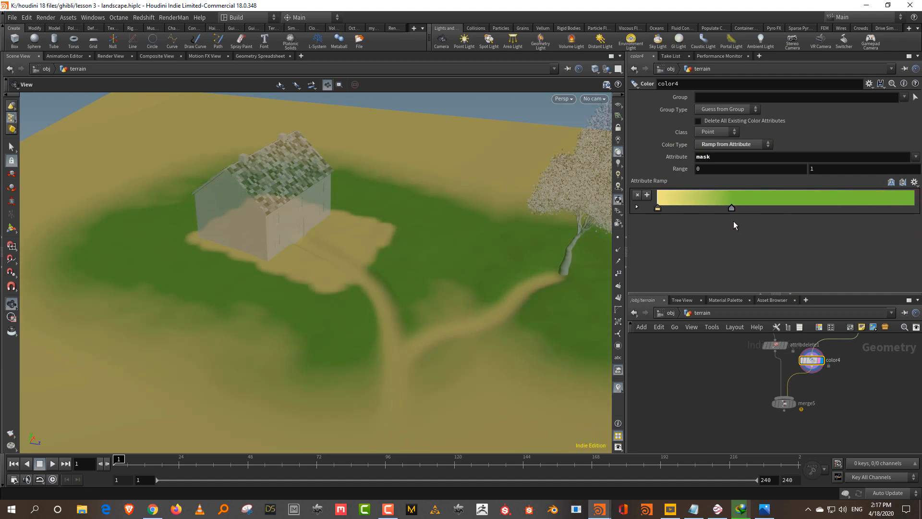
double_click(732, 209)
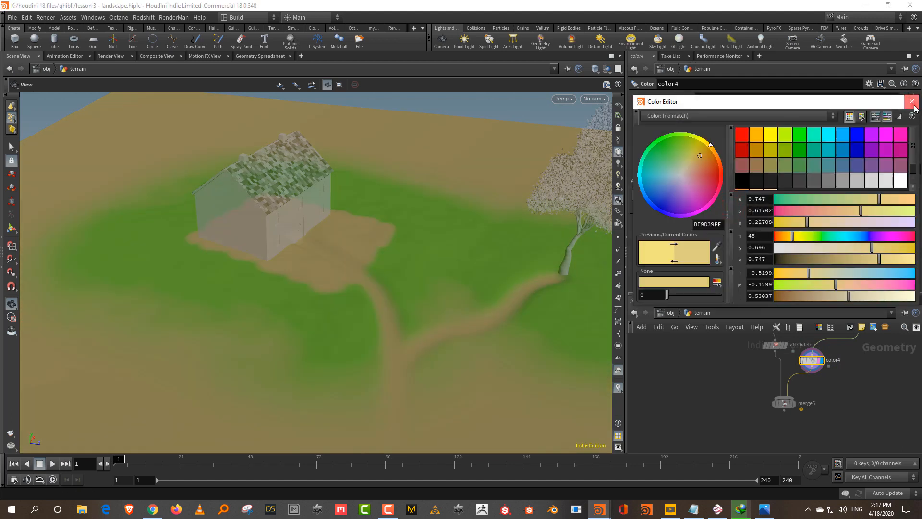
left_click(911, 101)
left_click(793, 407)
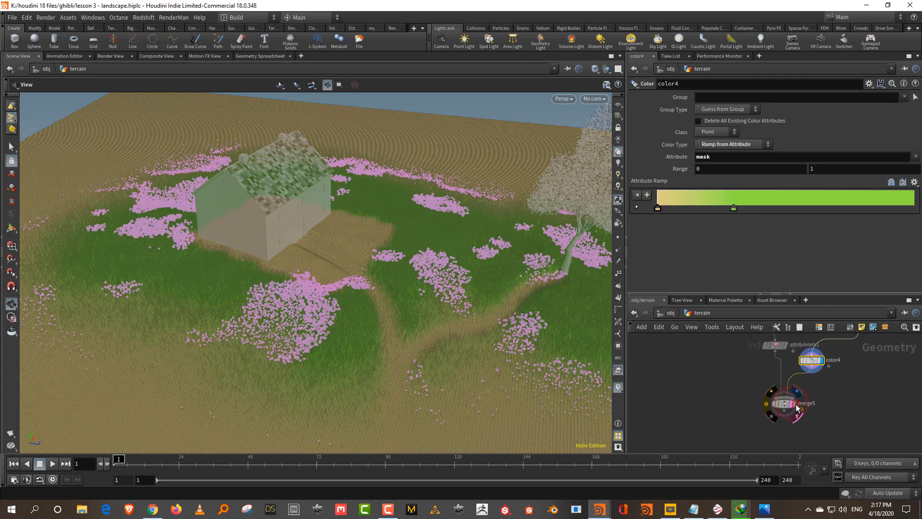
Return to the object level and examine the grass, flowers and path around the house and tree from several angles
left_click_drag(415, 208, 385, 323)
left_click(674, 315)
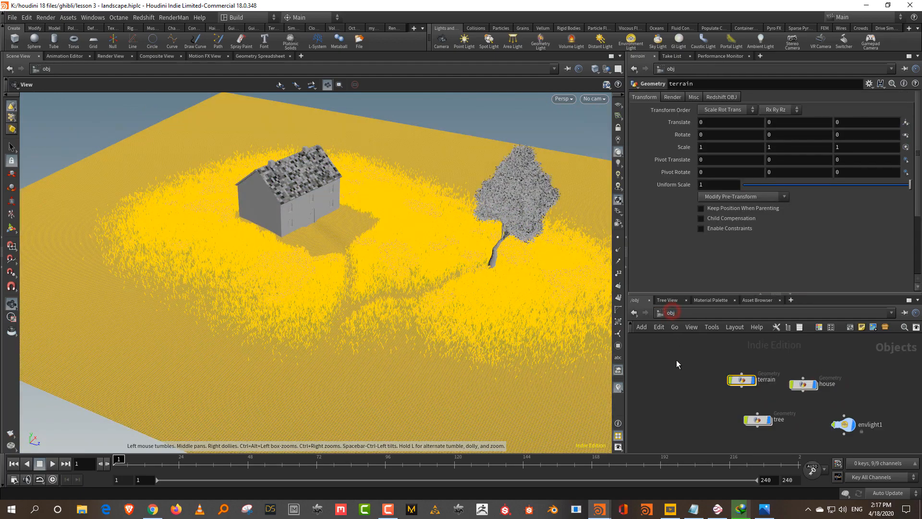
left_click_drag(442, 290, 408, 306)
right_click_drag(408, 306, 414, 323)
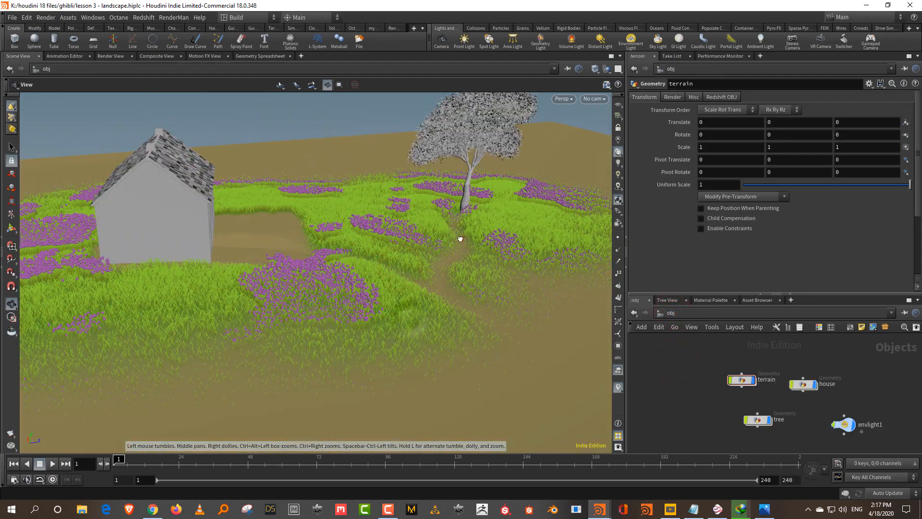
left_click_drag(459, 239, 439, 229)
middle_click_drag(468, 208, 471, 266)
left_click_drag(482, 281, 440, 255)
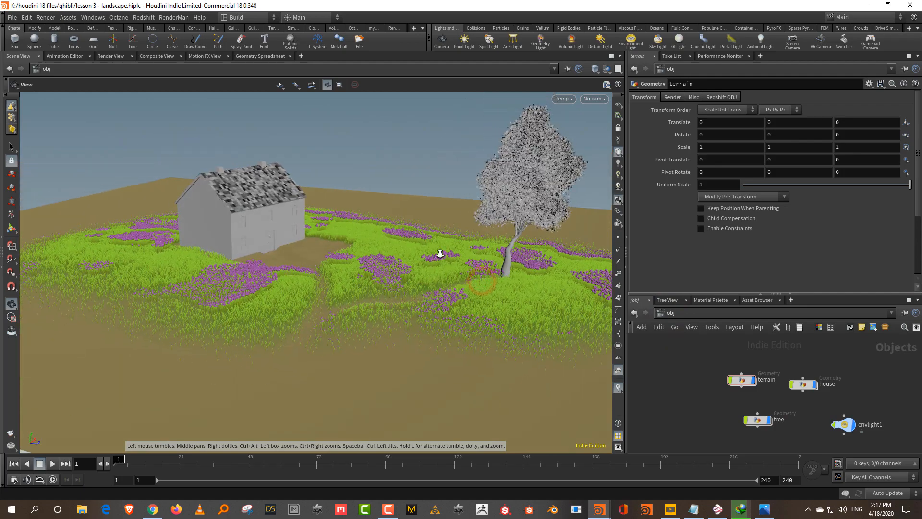
right_click_drag(431, 303, 474, 212)
left_click_drag(481, 216, 455, 214)
right_click_drag(402, 207, 380, 269)
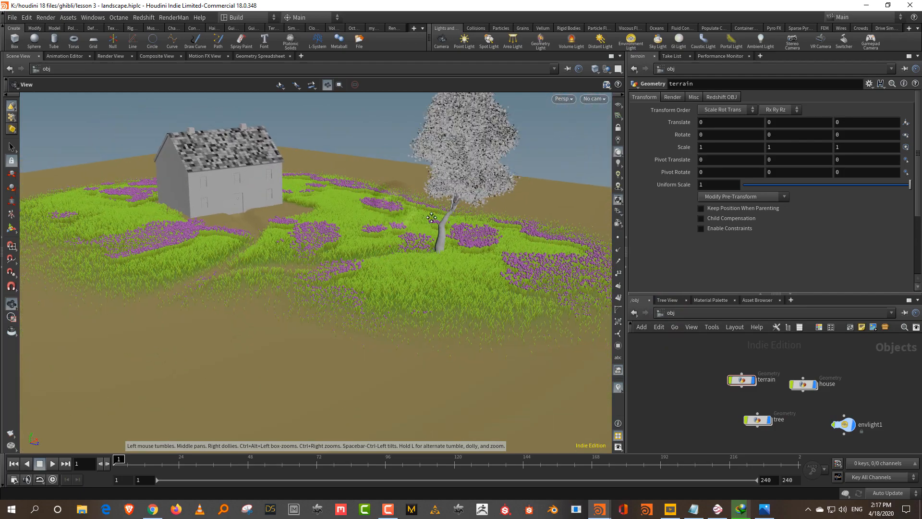
left_click_drag(394, 204, 342, 241)
right_click_drag(108, 274, 140, 182)
middle_click_drag(139, 182, 174, 139)
left_click_drag(206, 241, 311, 244)
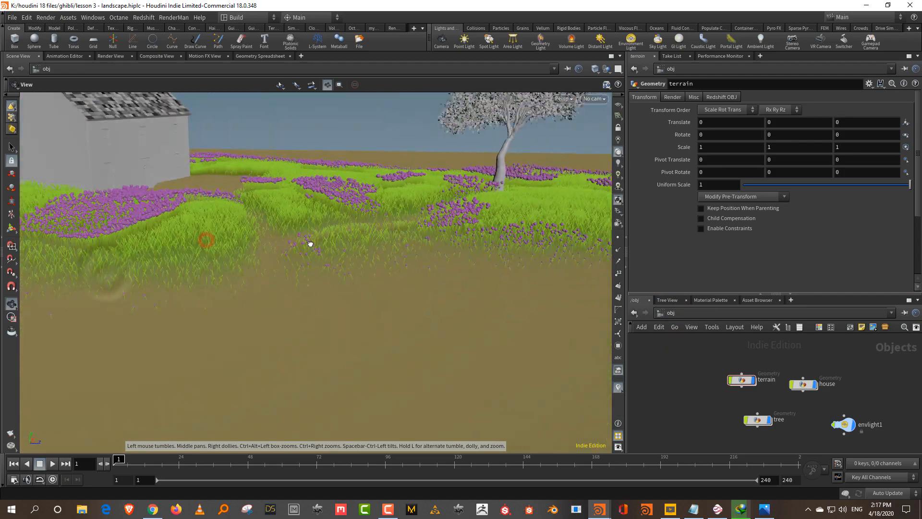
left_click_drag(311, 243, 344, 245)
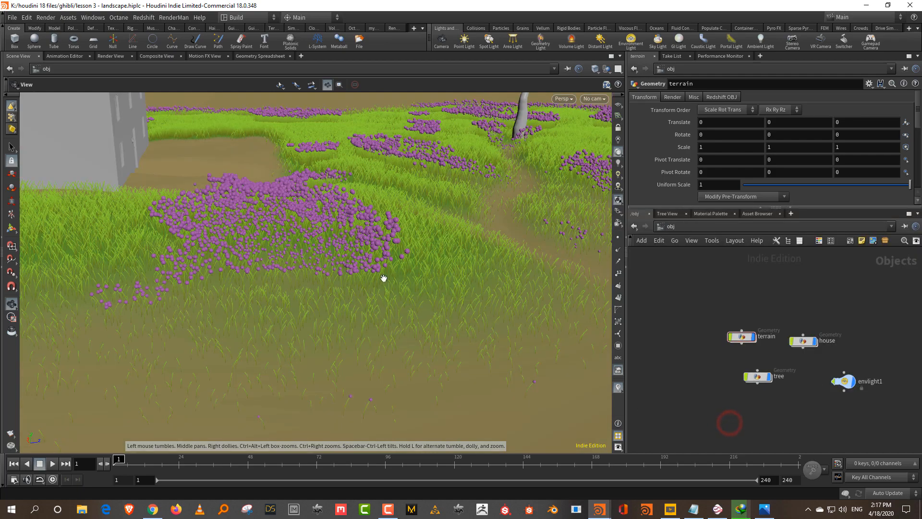
left_click_drag(384, 278, 340, 270)
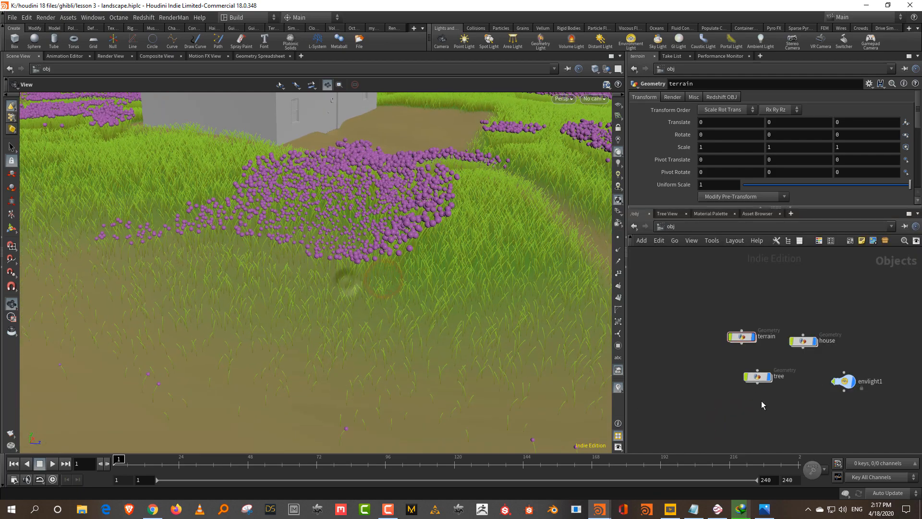
left_click(388, 510)
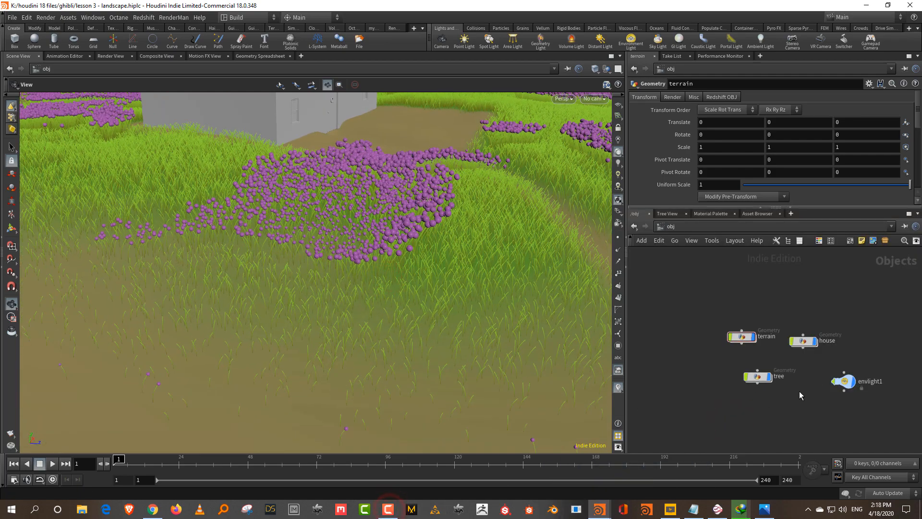
Open the terrain network again, locate blast4 above copytopoints3 and display its output
left_click(744, 337)
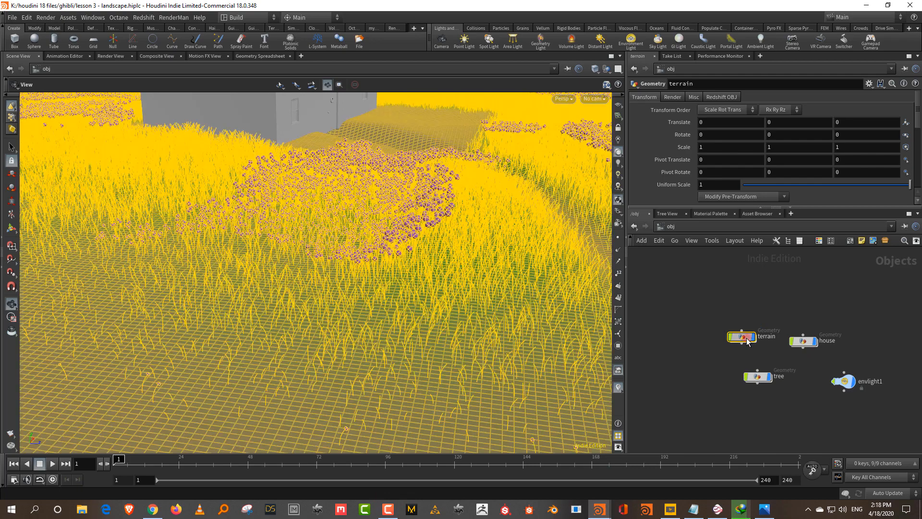
double_click(745, 338)
left_click_drag(391, 250, 431, 245)
middle_click_drag(839, 343, 811, 436)
scroll(814, 400, "down", 5)
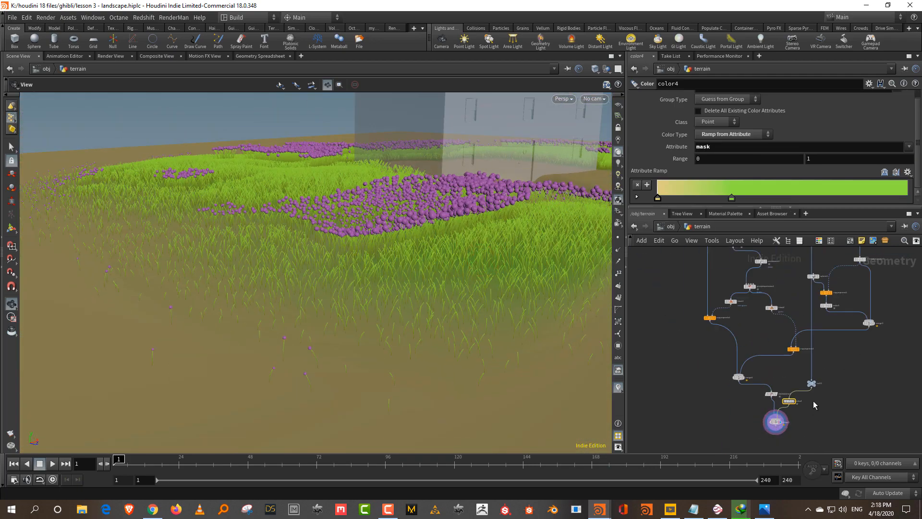
middle_click_drag(894, 267, 872, 324)
scroll(862, 331, "up", 4)
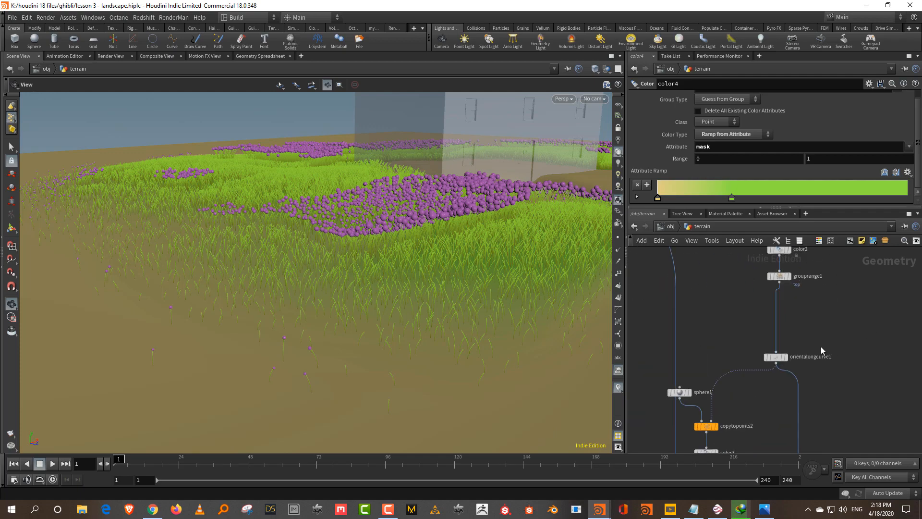
middle_click_drag(820, 347, 845, 293)
middle_click_drag(764, 408, 804, 312)
left_click_drag(734, 359, 731, 369)
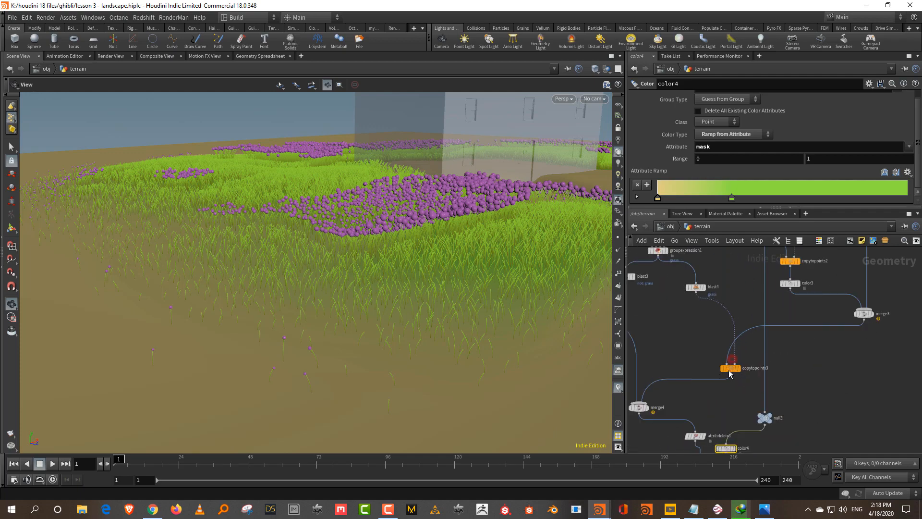
scroll(691, 286, "up", 3)
left_click_drag(652, 330, 727, 267)
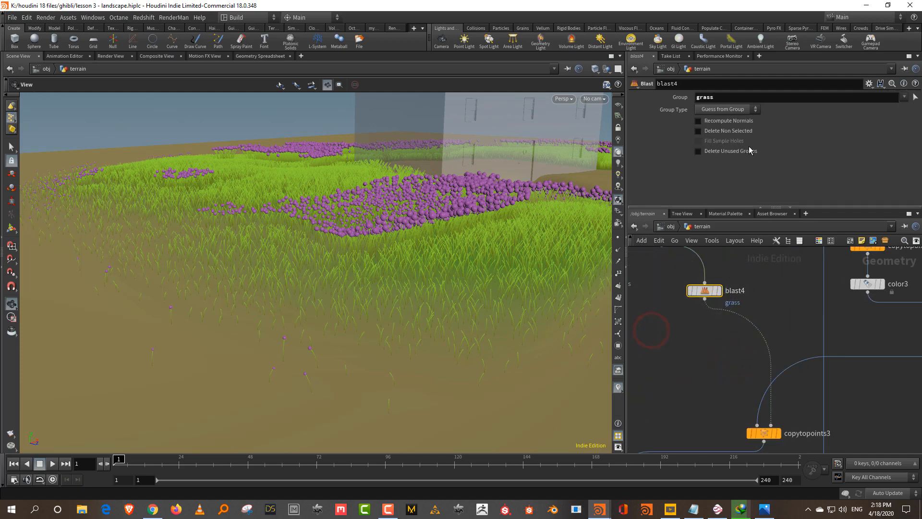
left_click(719, 290)
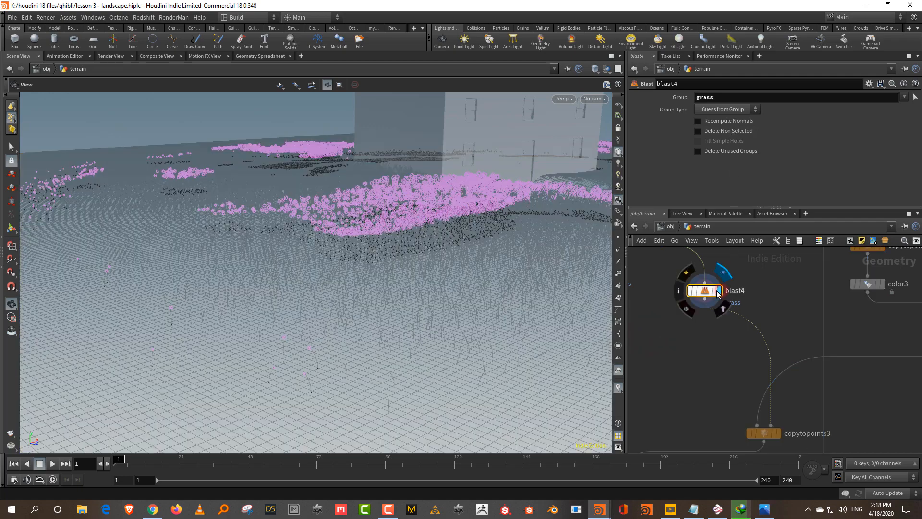
Insert an Attribute Wrangle between blast4 and copytopoints3
key("Tab")
type("w")
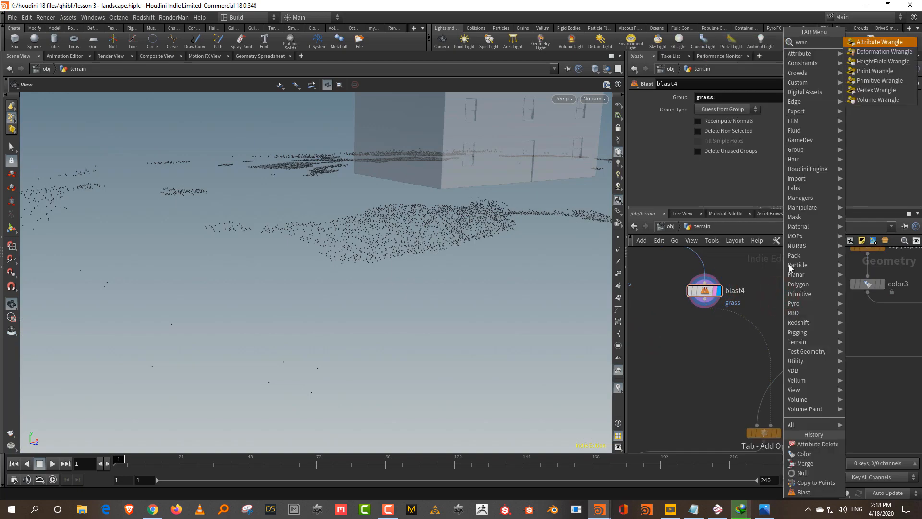
left_click(881, 45)
left_click(769, 332)
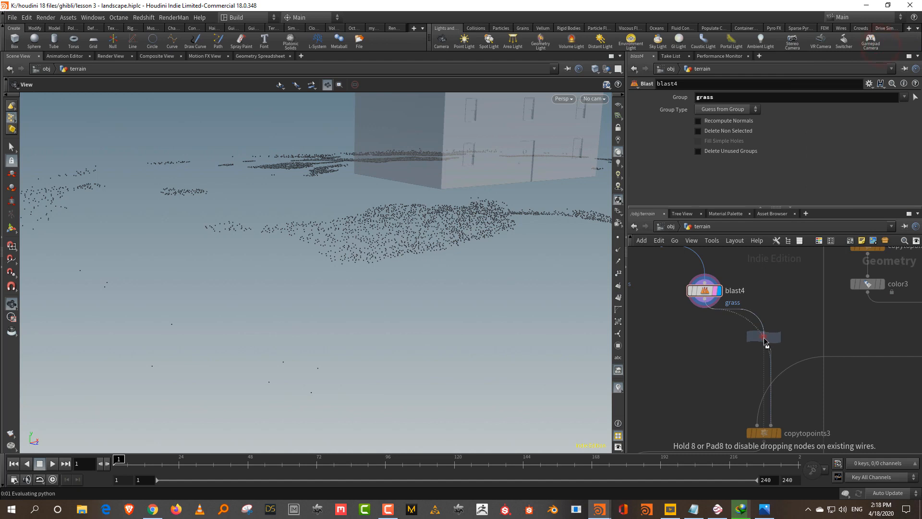
left_click(708, 175)
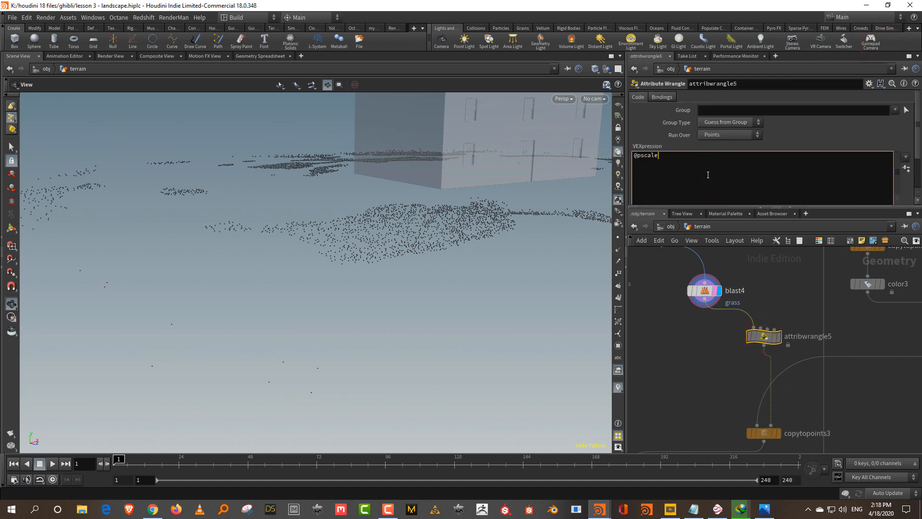
type("@pscale = fit")
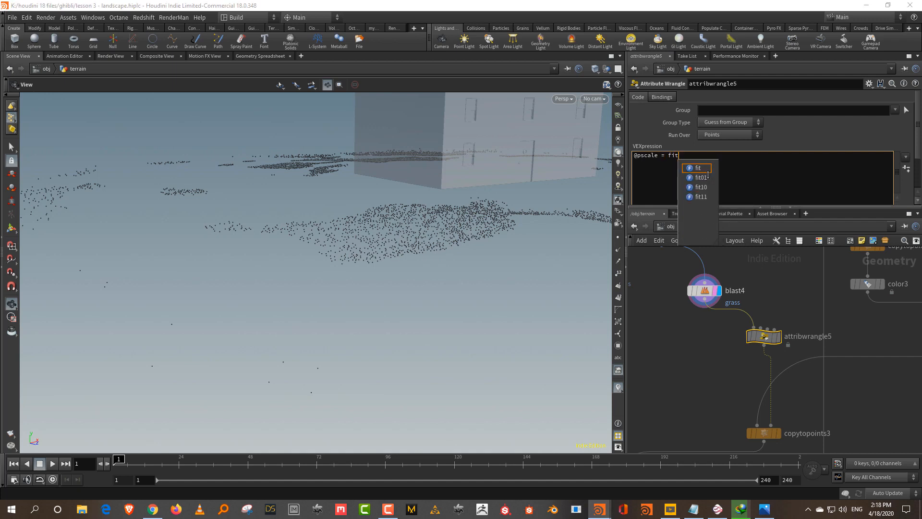
type("01")
key("BackSpace")
key("BackSpace")
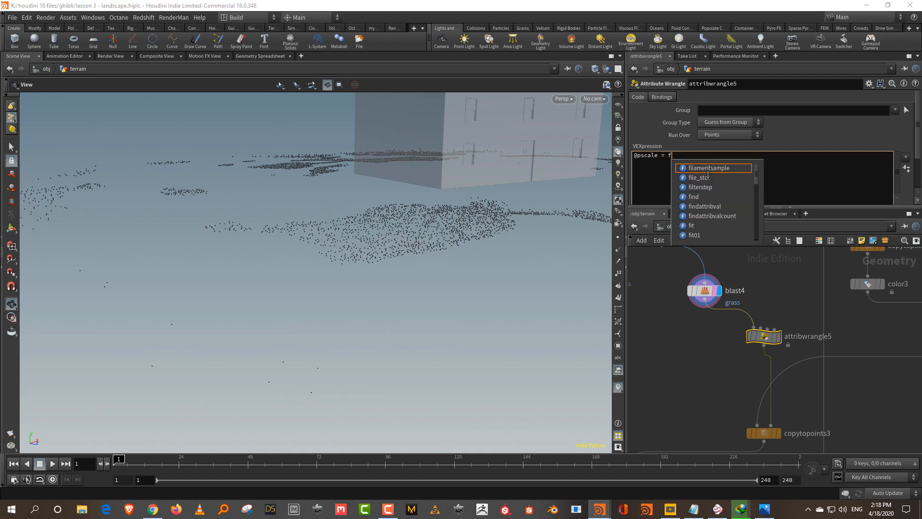
key("BackSpace")
key("BackSpace")
key("BackSpace")
key("BackSpace")
key("BackSpace")
key("BackSpace")
key("BackSpace")
key("BackSpace")
key("BackSpace")
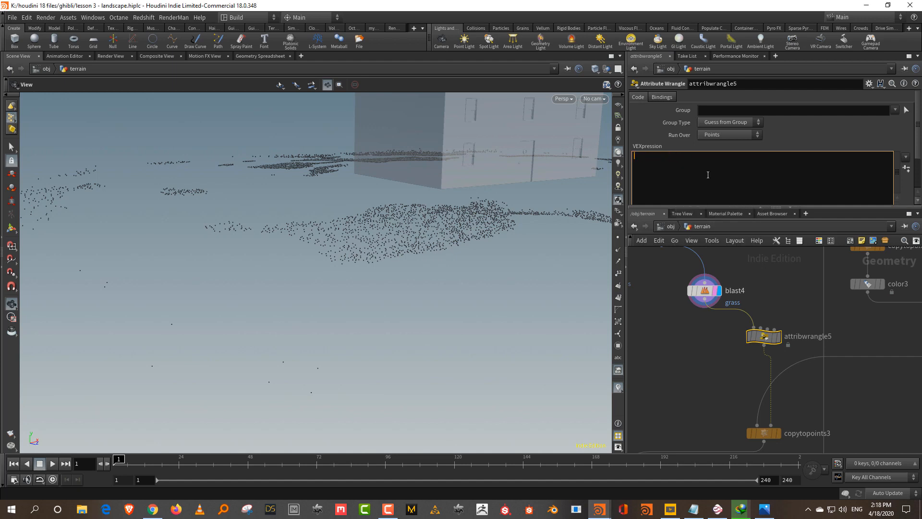
Display the new wrangle, examine its points' pscale values in a Geometry Spreadsheet in a split pane, and close that pane
left_click(777, 336)
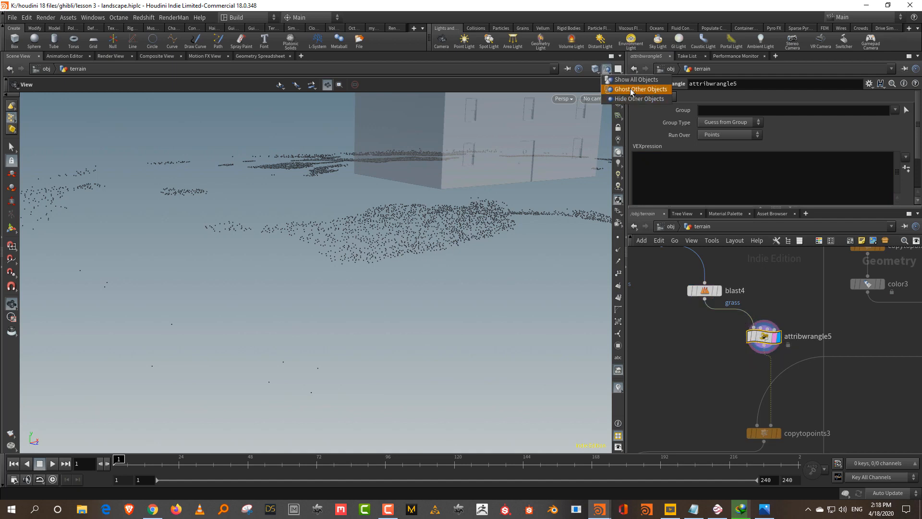
left_click(620, 56)
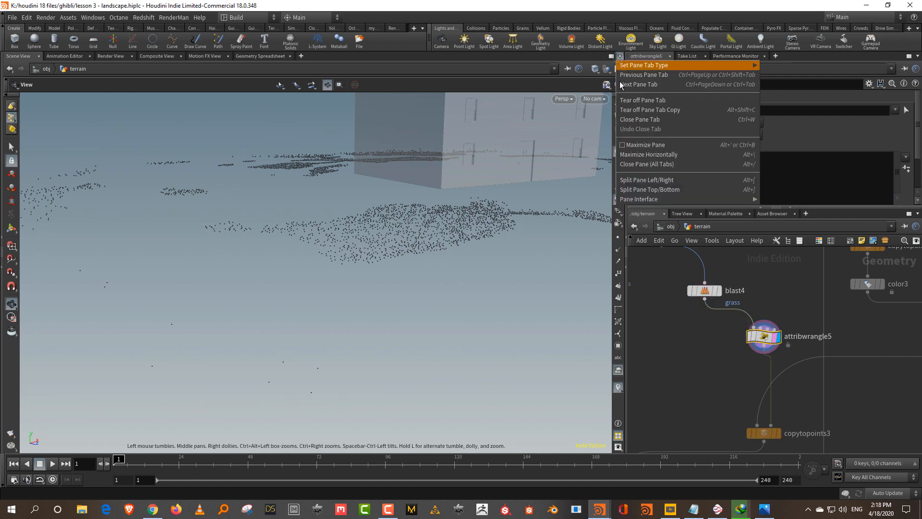
left_click(652, 181)
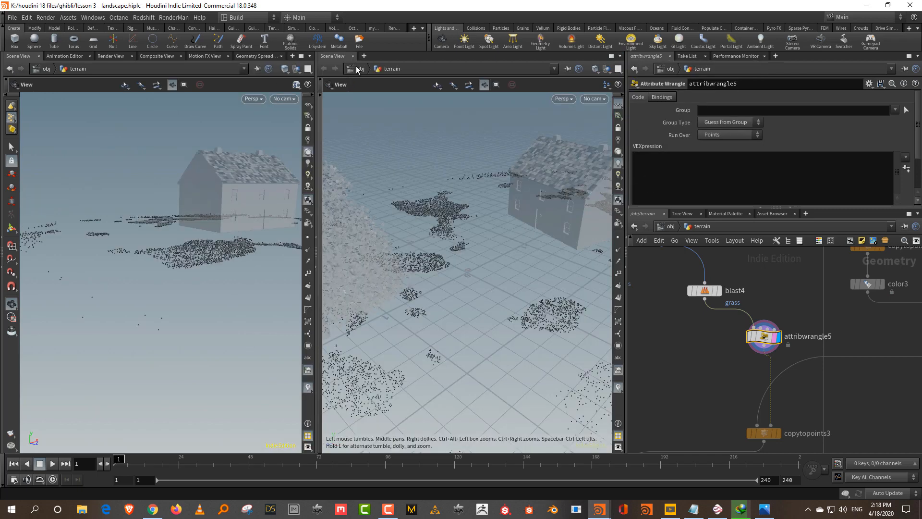
key("alt+2")
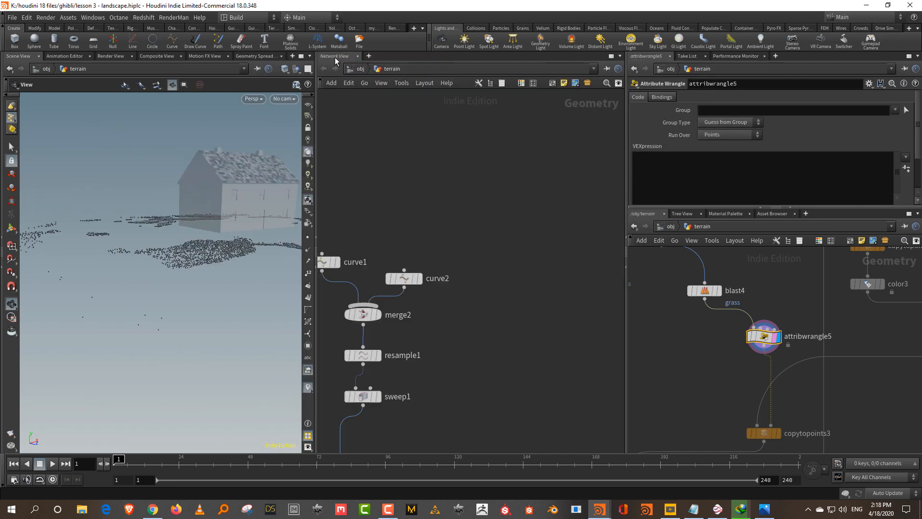
right_click(335, 58)
mouse_move(384, 171)
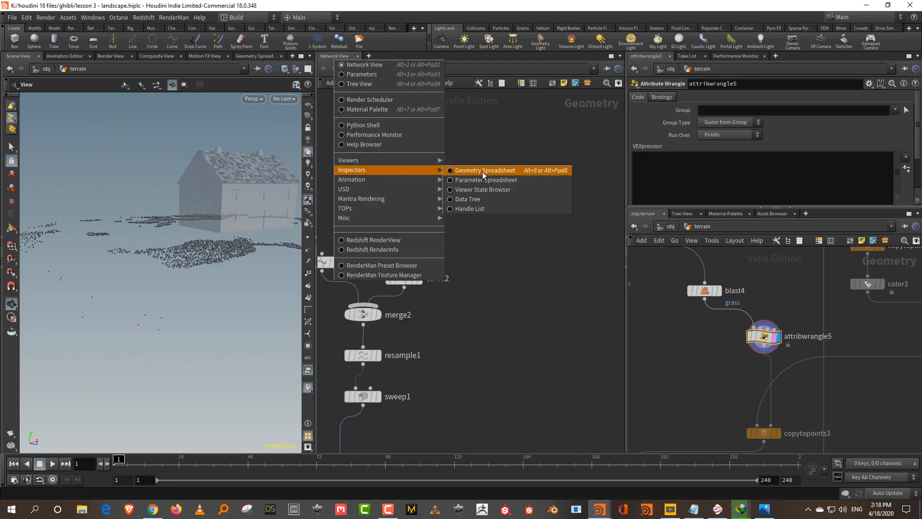
left_click(497, 170)
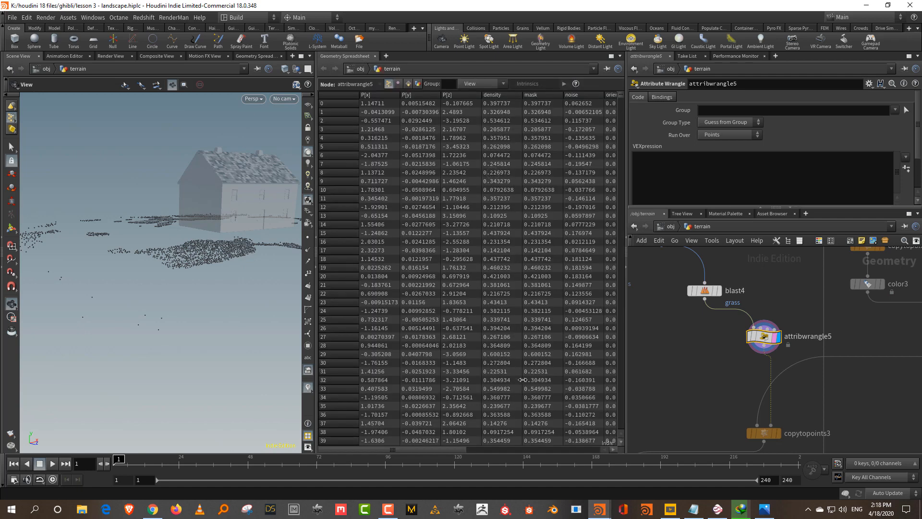
left_click_drag(457, 451, 609, 442)
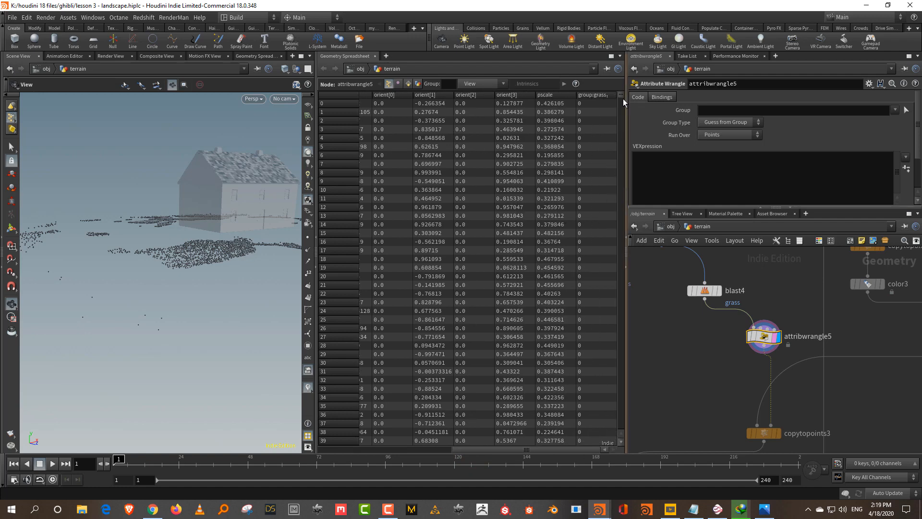
left_click_drag(623, 100, 624, 45)
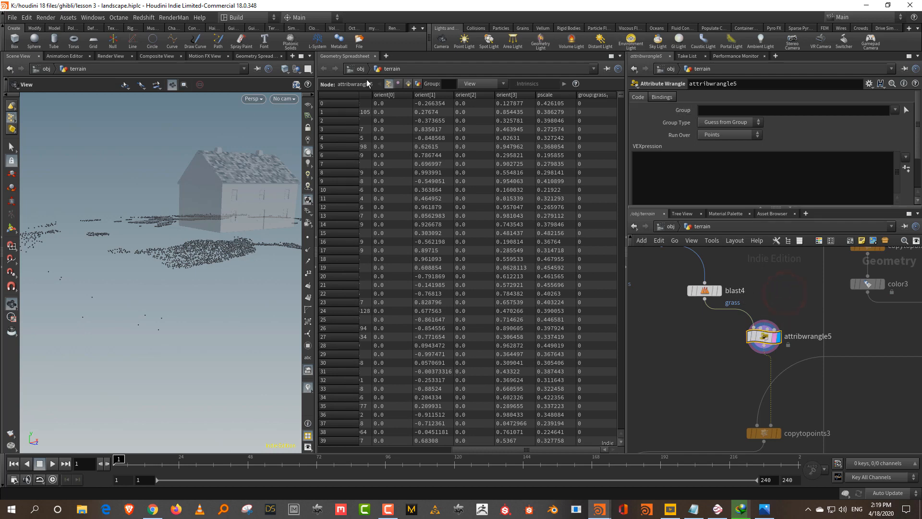
left_click(375, 56)
left_click(732, 159)
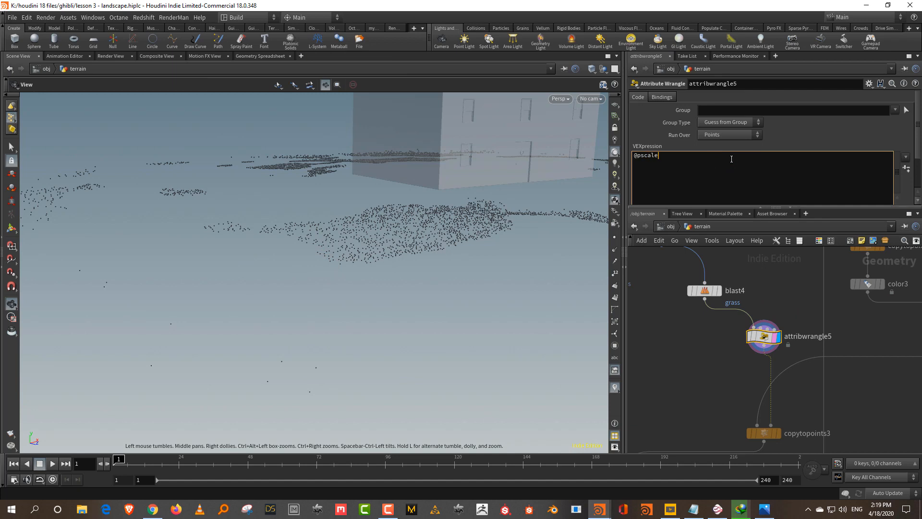
type("@pscale = fit(")
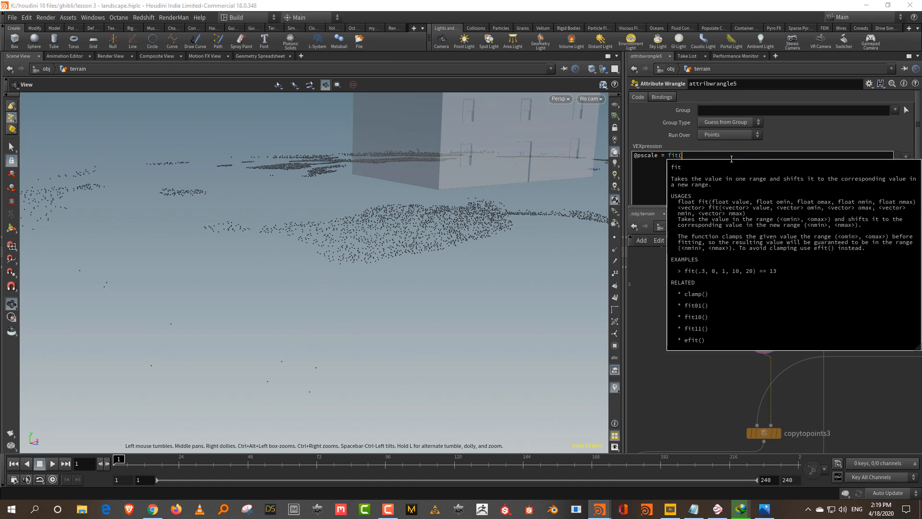
type("@pscale,0.1,0.5,1,0);")
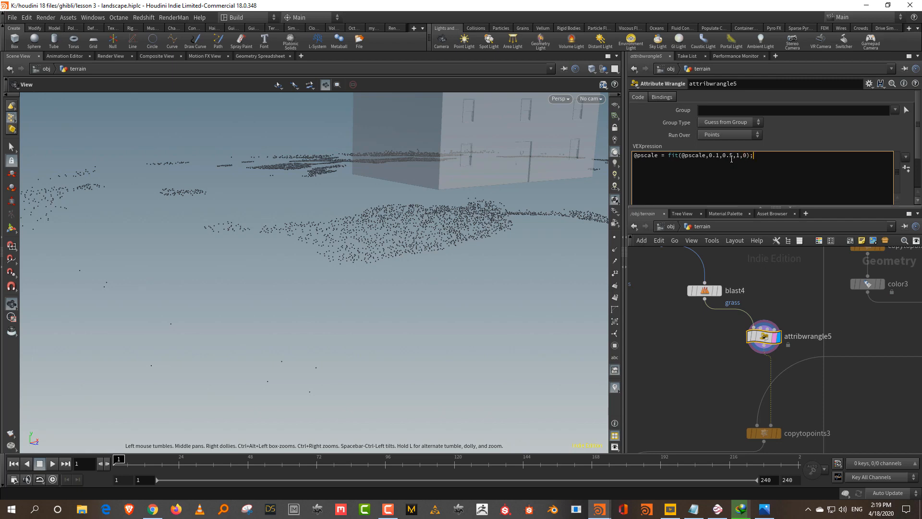
Display copytopoints3 and inspect the rescaled flowers from several angles
middle_click_drag(772, 417, 762, 357)
left_click(768, 373)
left_click(769, 373)
left_click(783, 367)
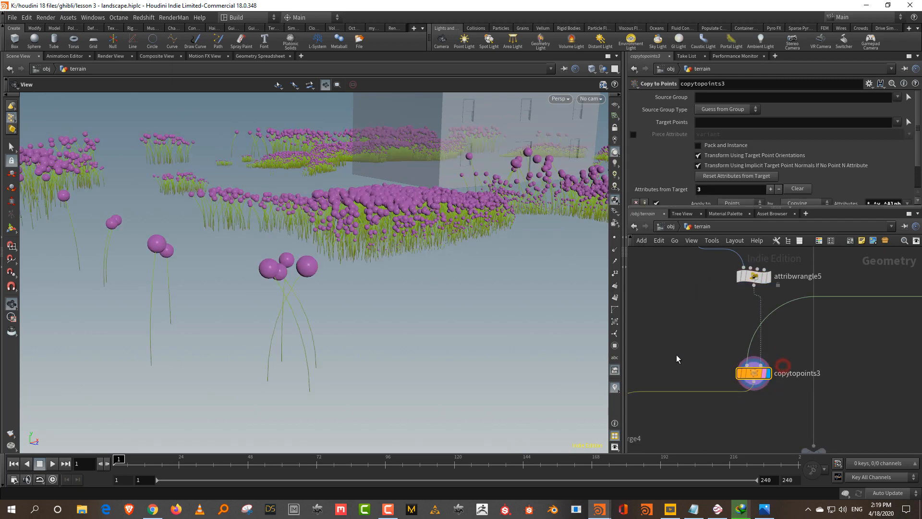
left_click_drag(483, 262, 425, 254)
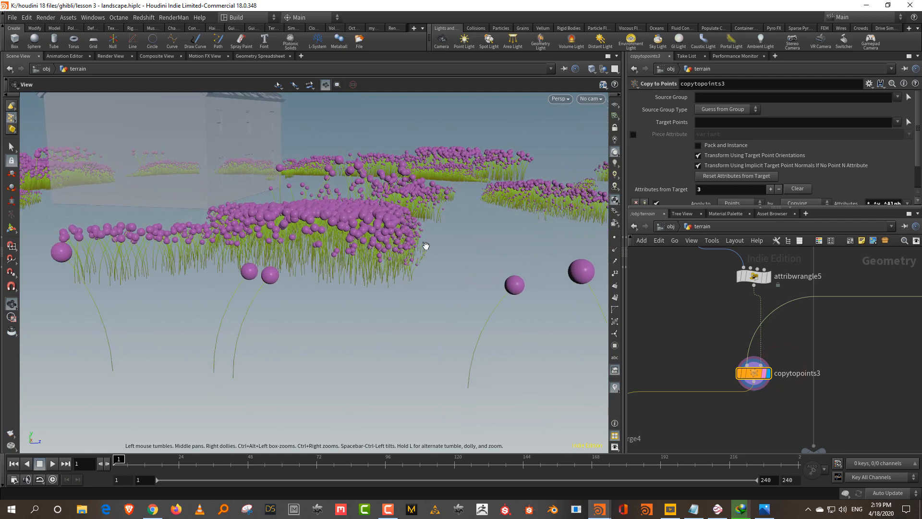
left_click_drag(408, 217, 352, 203)
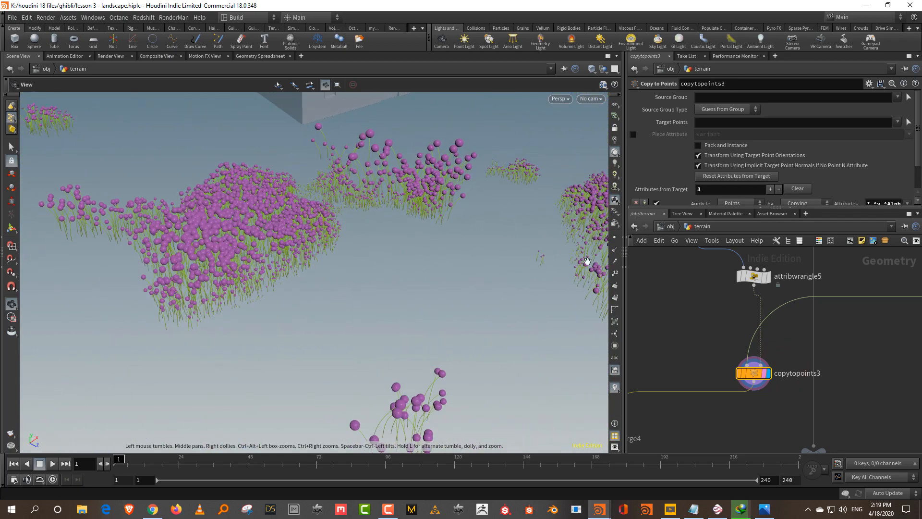
Adjust attribwrangle5's fit function to a source maximum of 0.4 and a final output value of 0.2
left_click(744, 280)
left_click(749, 154)
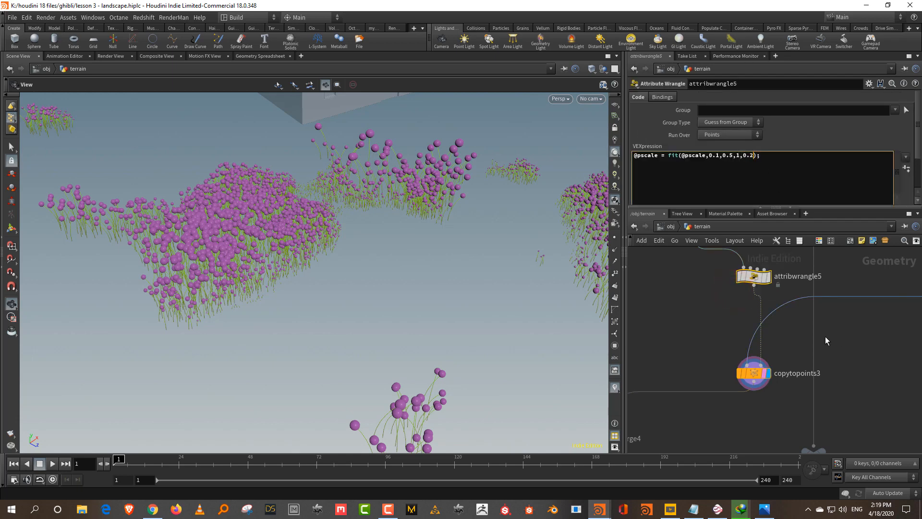
left_click(844, 339)
left_click(735, 166)
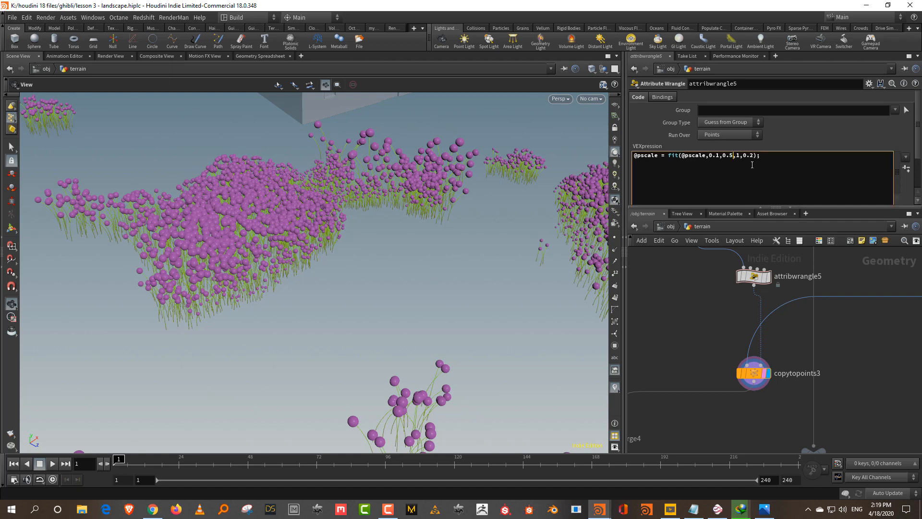
key("BackSpace")
type("4")
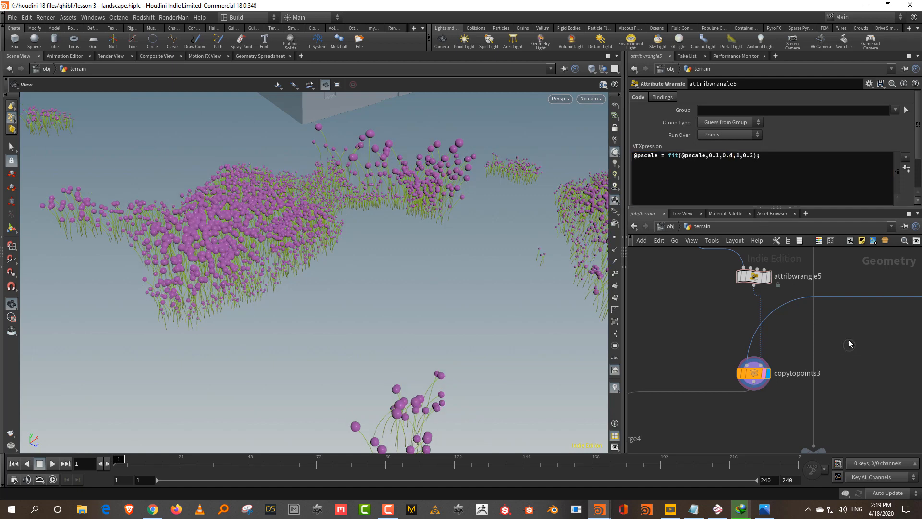
Display merge5 and view the flowers together with the grass and ground
middle_click_drag(867, 438, 909, 188)
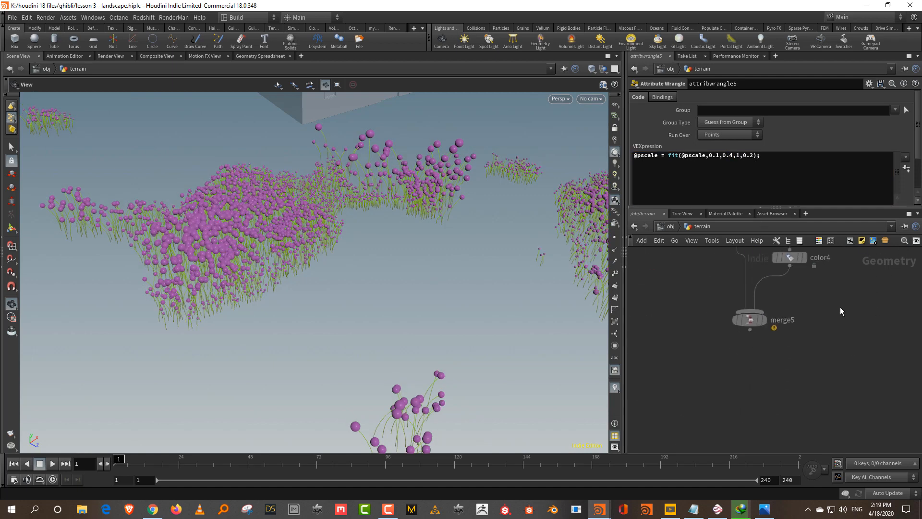
left_click(762, 321)
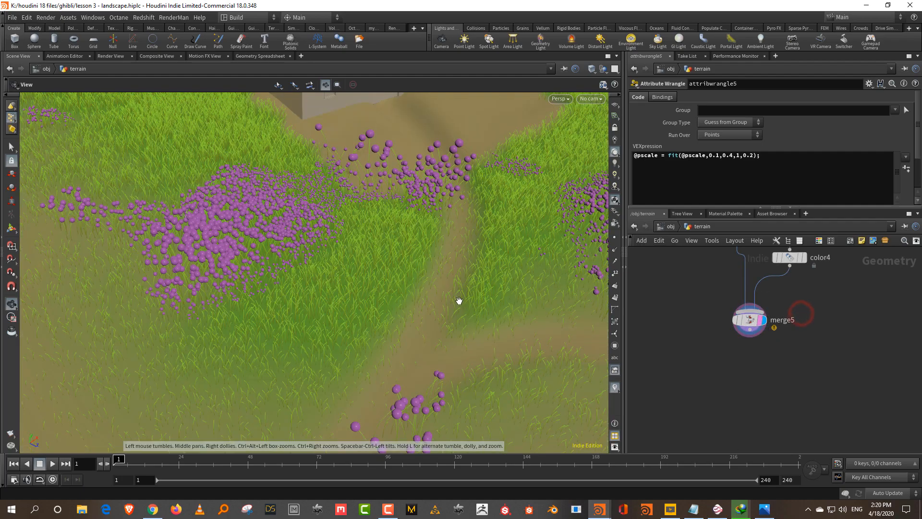
left_click_drag(445, 293, 408, 257)
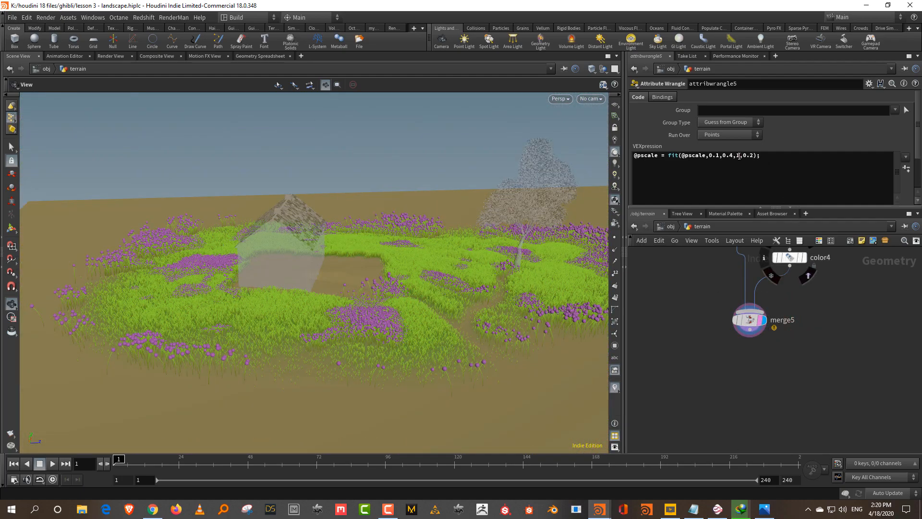
left_click(739, 156)
key("BackSpace")
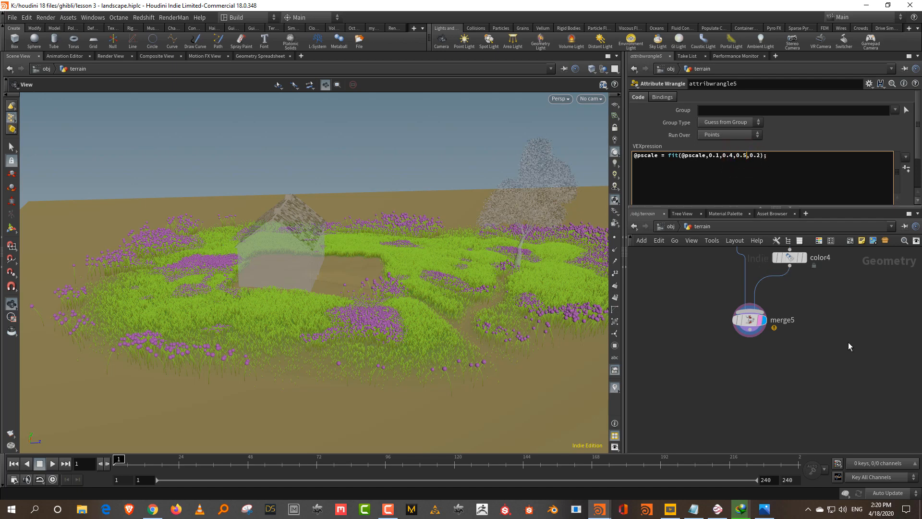
left_click_drag(558, 319, 533, 296)
left_click(760, 156)
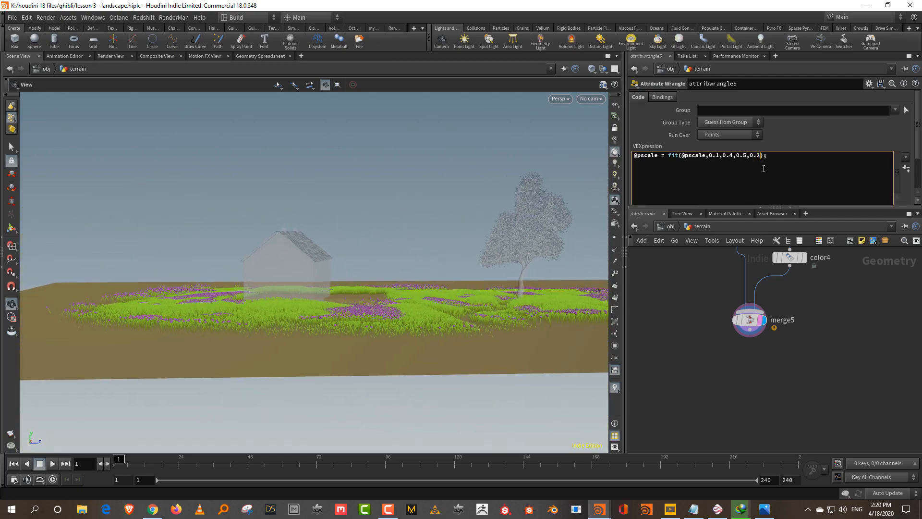
key("BackSpace")
type("1")
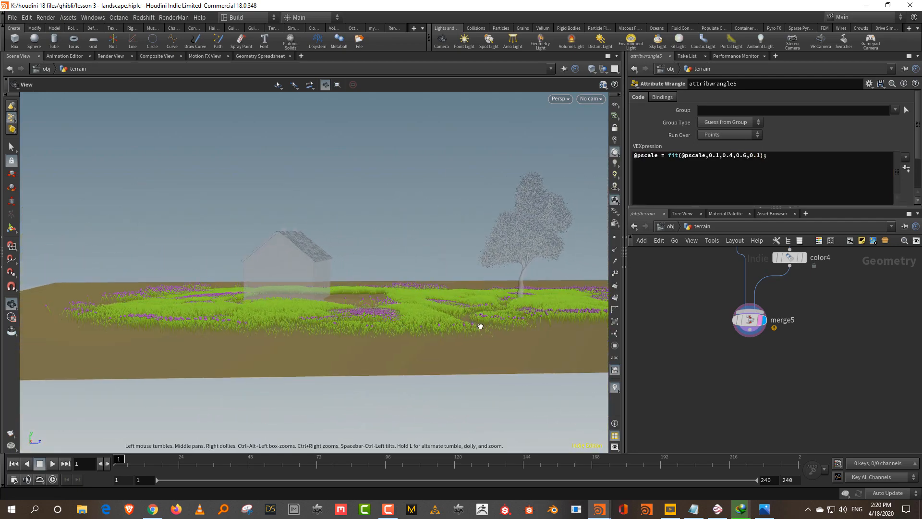
left_click_drag(480, 326, 524, 360)
Set the Force Total Count of scatter1 to 100000
middle_click_drag(817, 370, 807, 457)
middle_click_drag(805, 269, 790, 384)
mouse_move(790, 284)
middle_mouse_down()
mouse_move(779, 341)
mouse_move(780, 440)
mouse_move(789, 390)
middle_mouse_up()
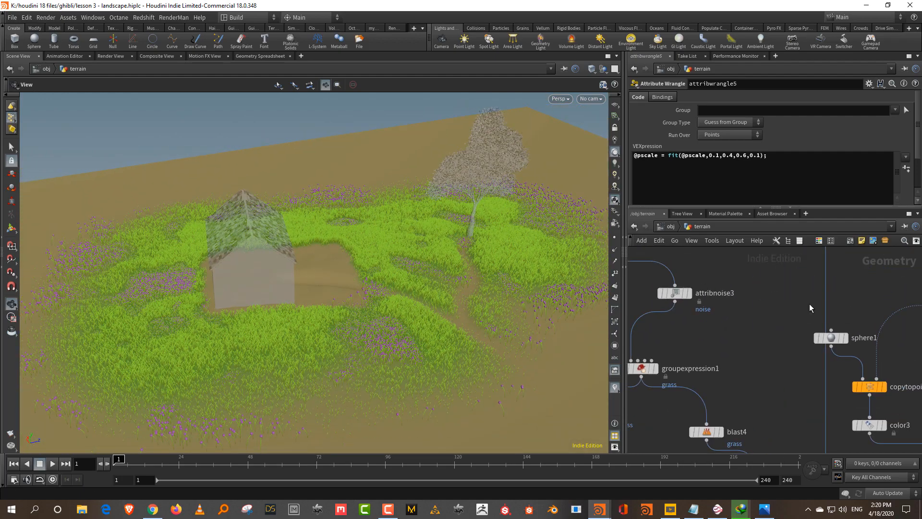
scroll(809, 304, "down", 3)
middle_click_drag(747, 270, 759, 335)
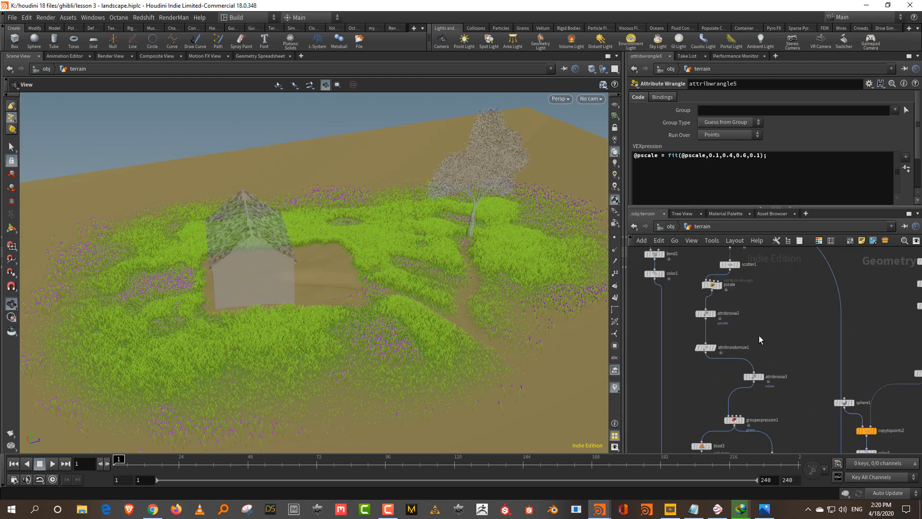
scroll(759, 335, "up", 3)
middle_click_drag(753, 283, 744, 394)
left_click_drag(748, 375, 723, 345)
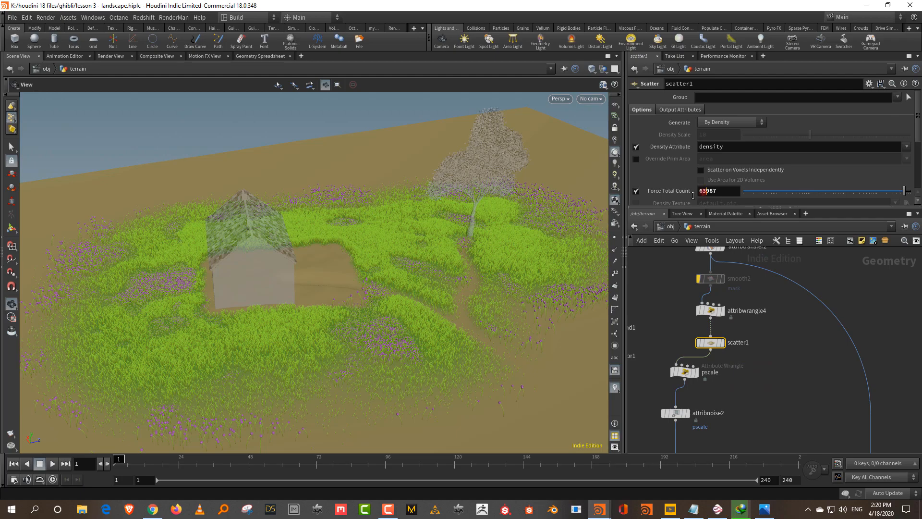
left_click_drag(694, 195, 691, 195)
type("90")
key("Return")
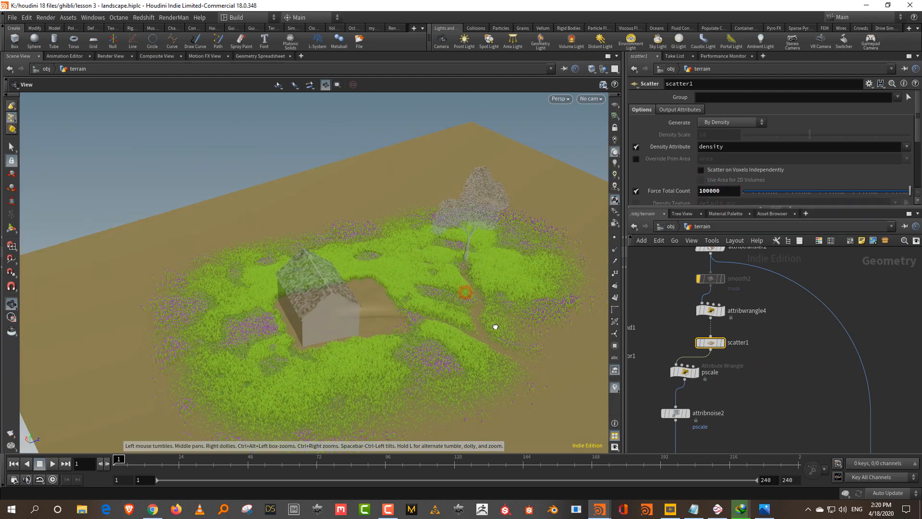
Examine the denser grass and flowers around the house, path and tree from several angles, and frame the whole terrain network
right_click_drag(495, 325, 447, 377)
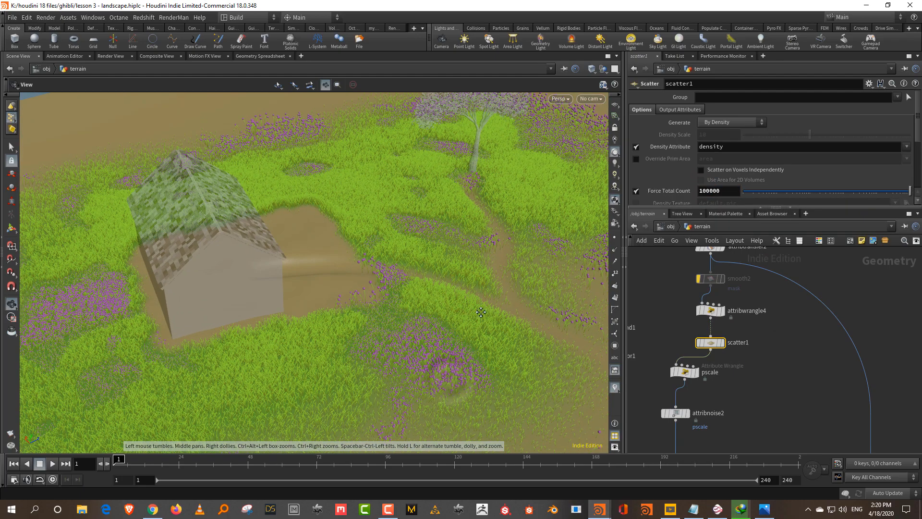
middle_click_drag(447, 378, 400, 279)
left_click_drag(400, 279, 344, 275)
middle_click_drag(401, 257, 463, 319)
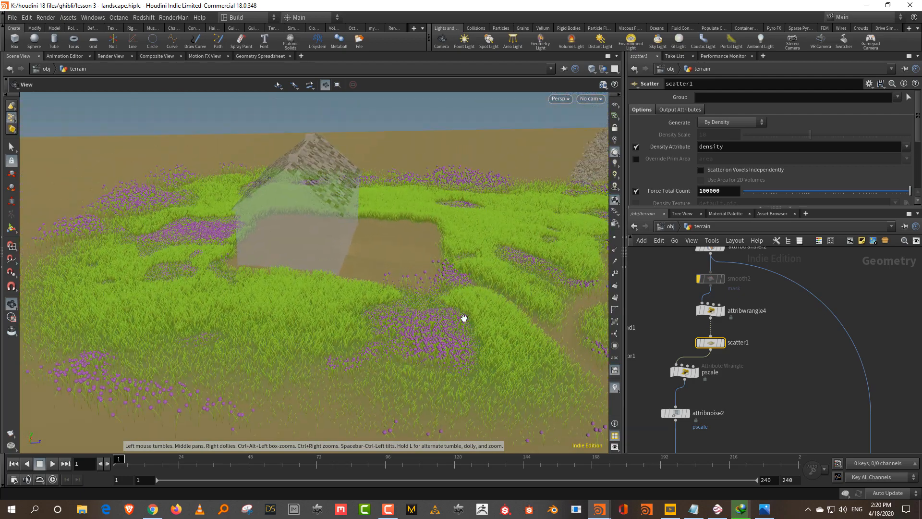
left_click_drag(462, 306, 430, 301)
right_click_drag(461, 279, 265, 346)
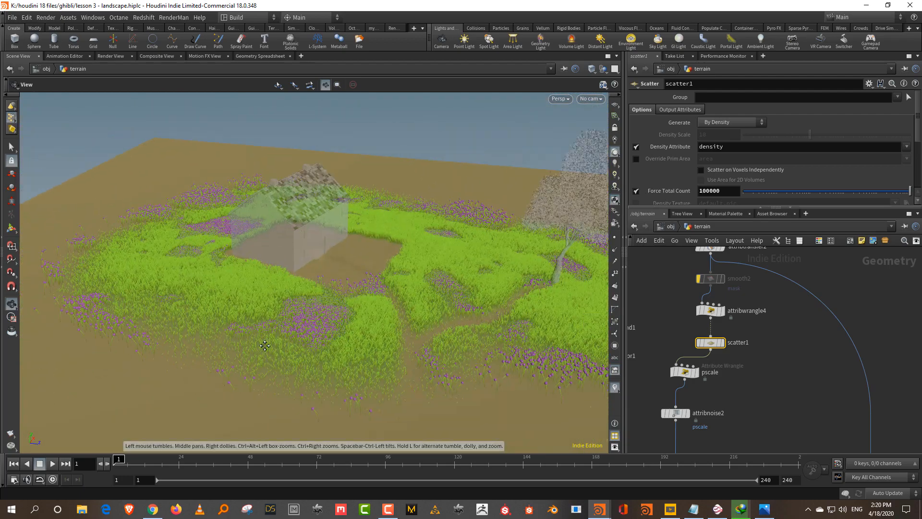
left_click_drag(470, 303, 511, 278)
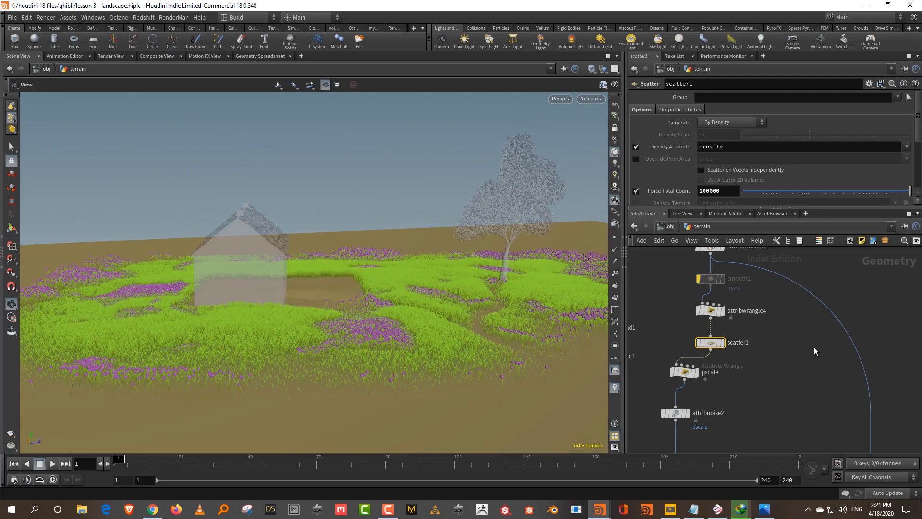
key("h")
left_click_drag(434, 291, 407, 298)
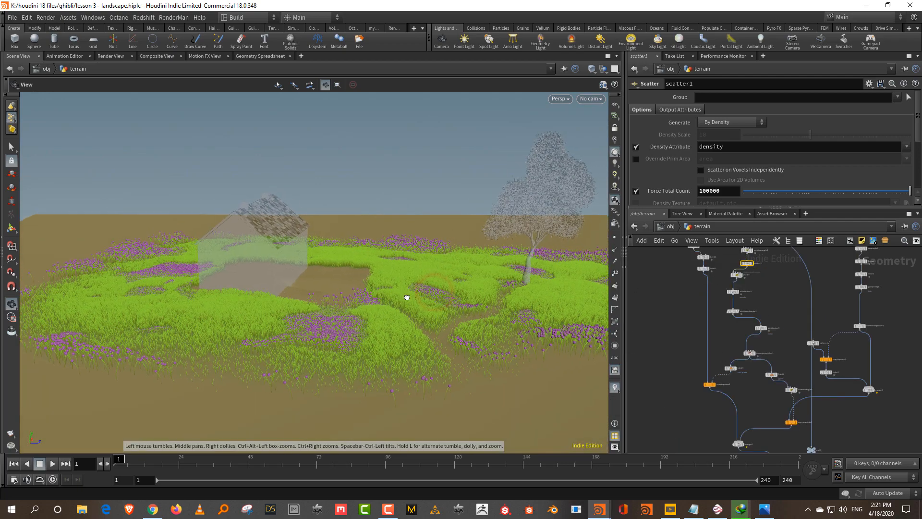
left_click_drag(521, 267, 481, 278)
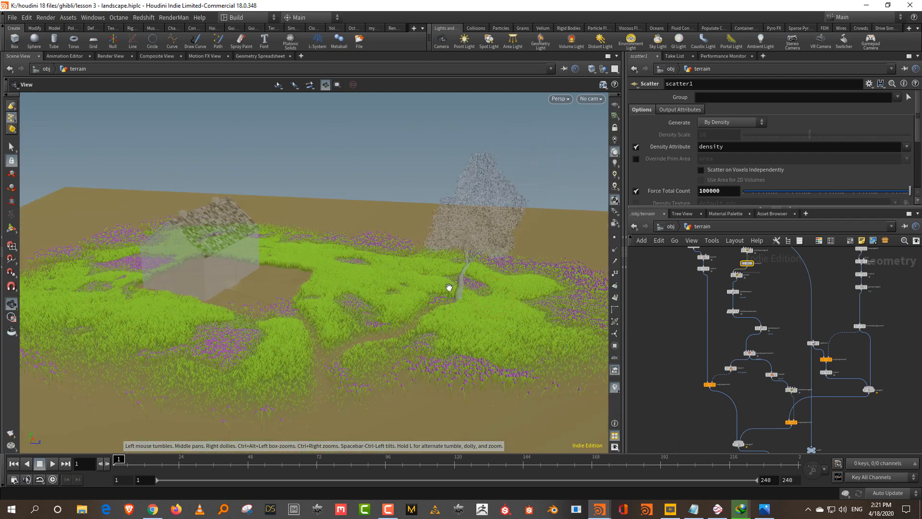